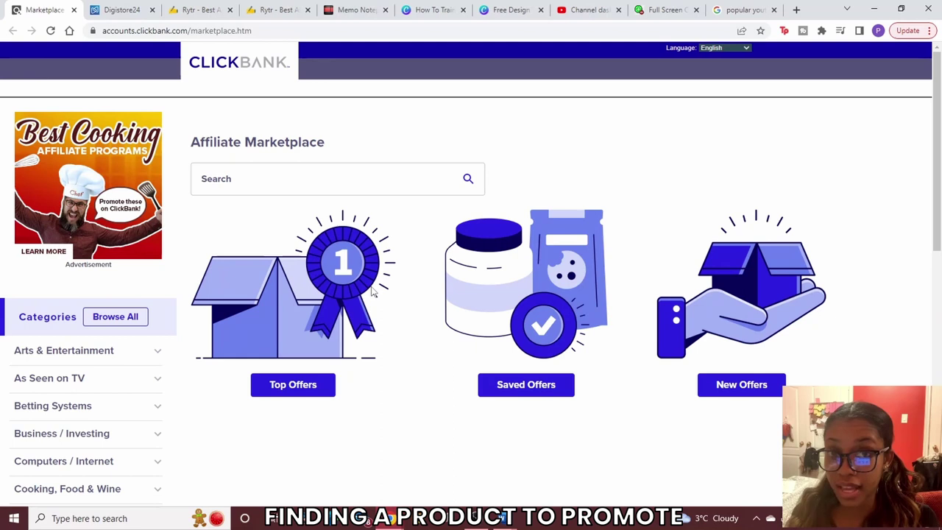
# Step: List the marketplace offers under Home & Garden, Animal Care & Pets, and sort them by Gravity
pyautogui.scroll(-3, 343, 302)
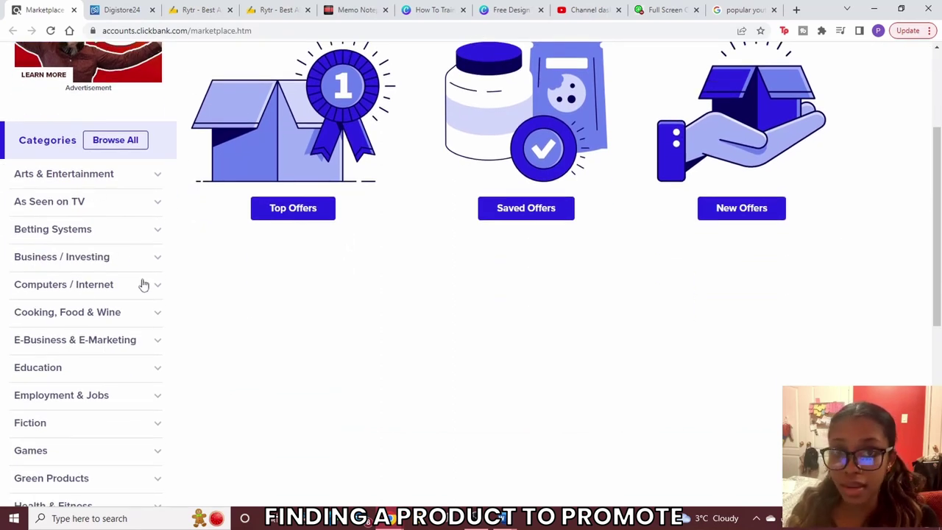
pyautogui.scroll(-3, 140, 312)
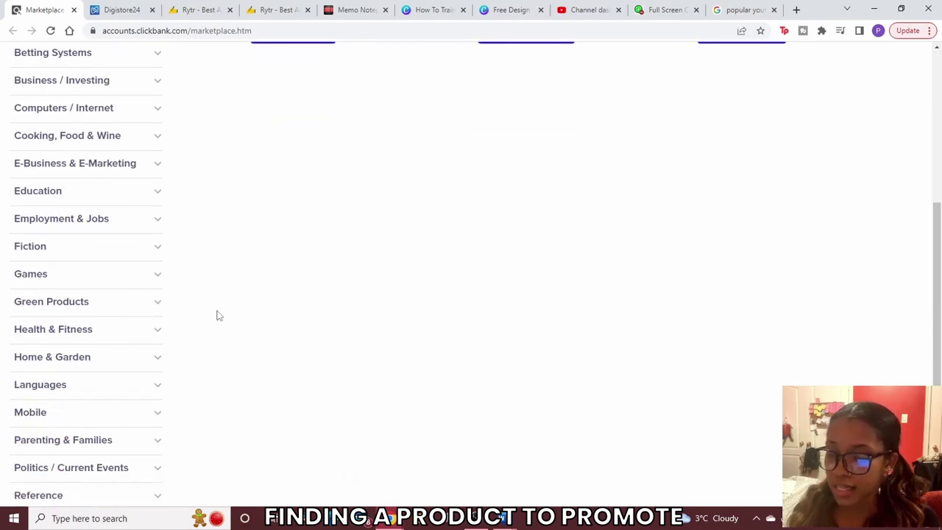
pyautogui.scroll(-2, 139, 301)
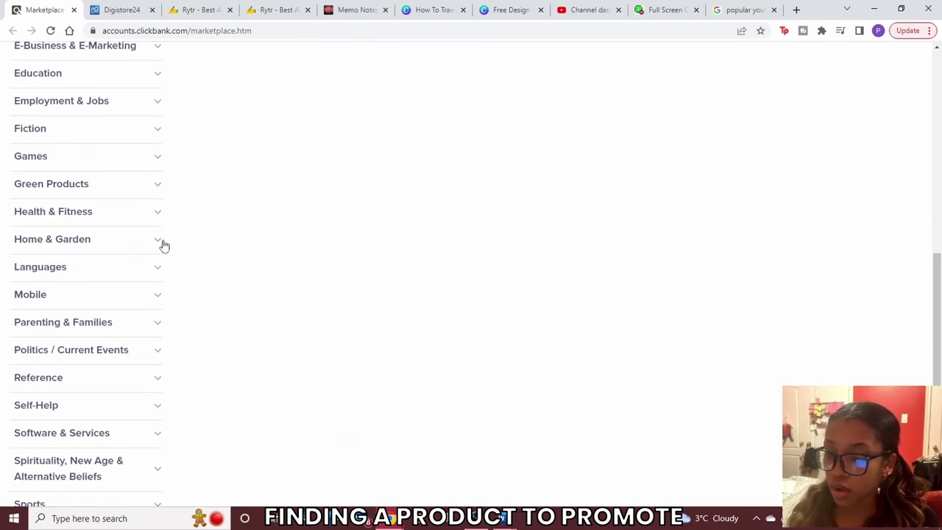
pyautogui.click(160, 243)
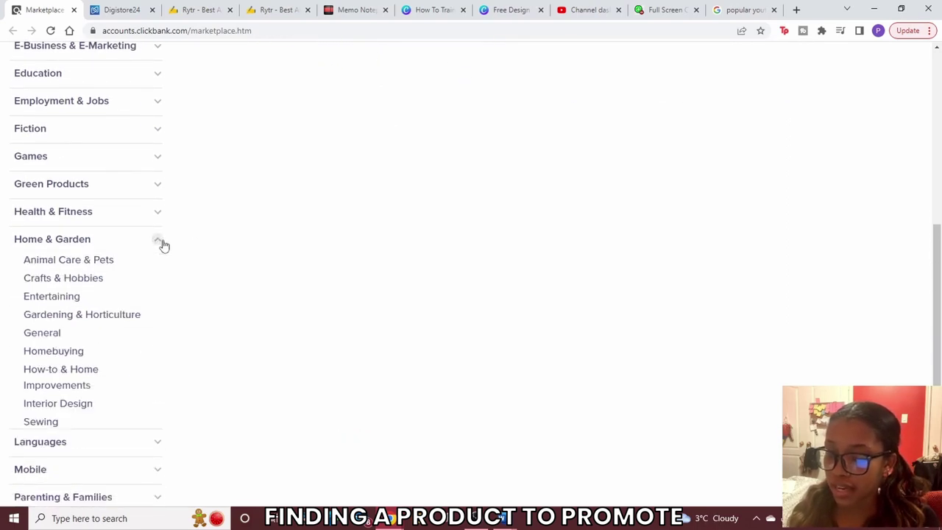
pyautogui.click(61, 264)
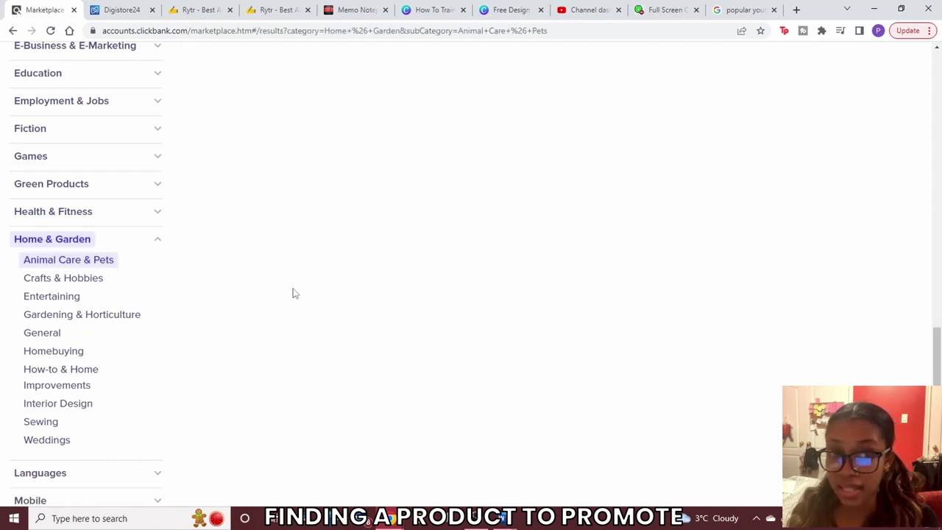
pyautogui.click(638, 220)
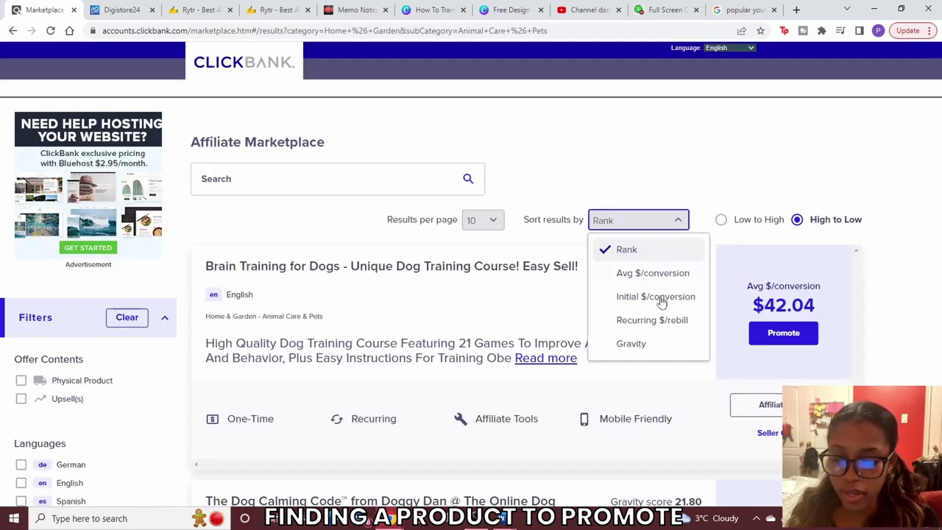
pyautogui.click(644, 344)
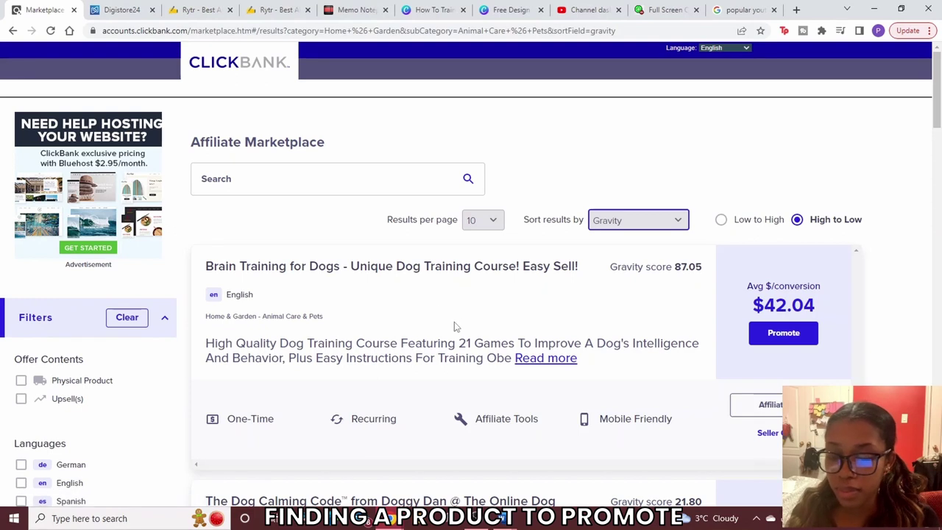
# Step: Open the Brain Training for Dogs sales page in a separate tab and skim its whole length
pyautogui.click(418, 271)
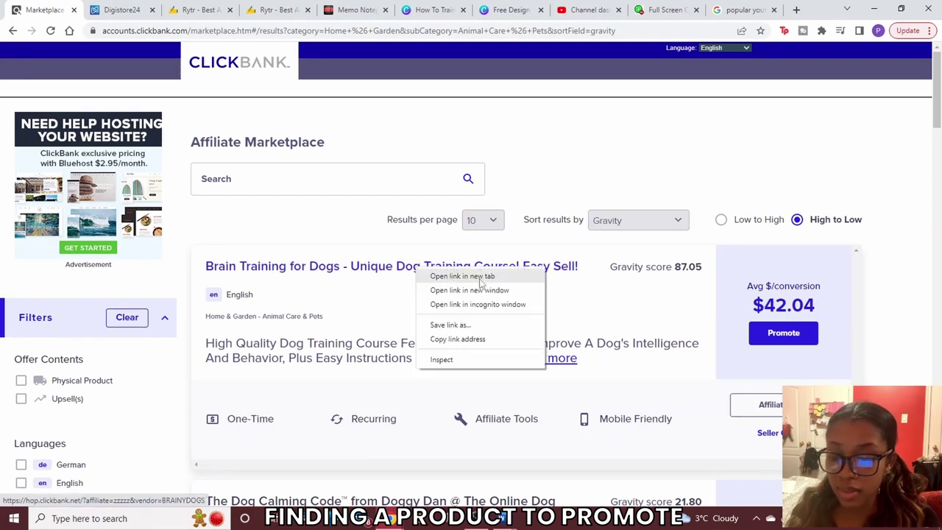
pyautogui.click(480, 278)
pyautogui.click(414, 268)
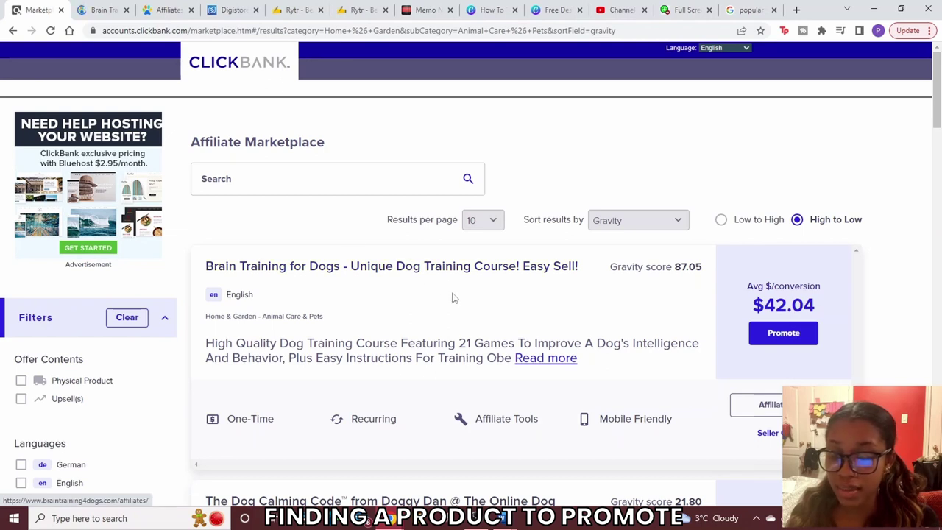
pyautogui.hotkey('ctrl', 'Tab')
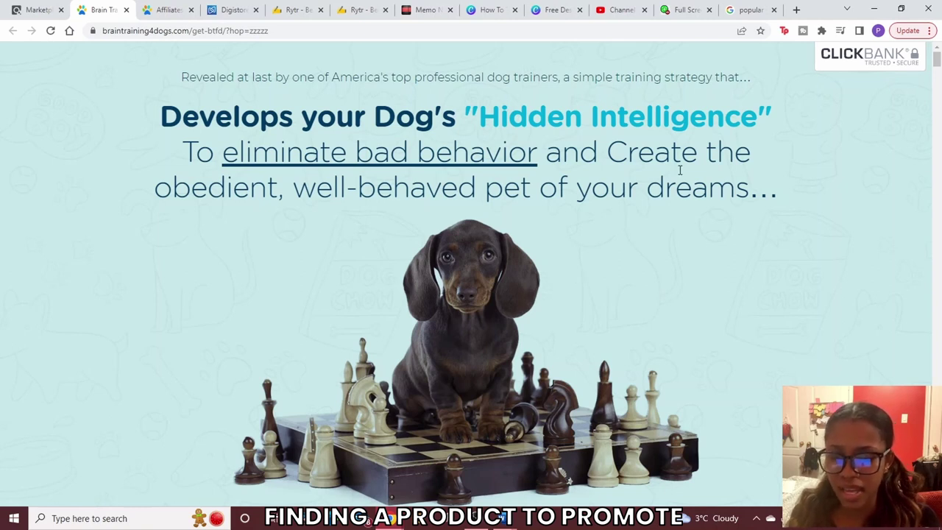
pyautogui.scroll(-20, 511, 184)
pyautogui.scroll(20, 683, 307)
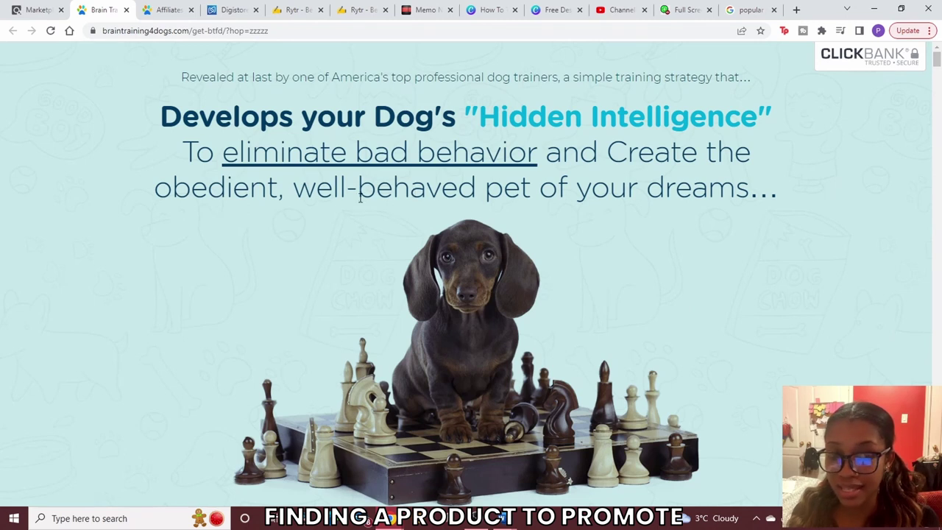
# Step: Open the Brain Training for Dogs affiliate page and examine its commission terms, banners, free giveaways and email swipes
pyautogui.click(35, 10)
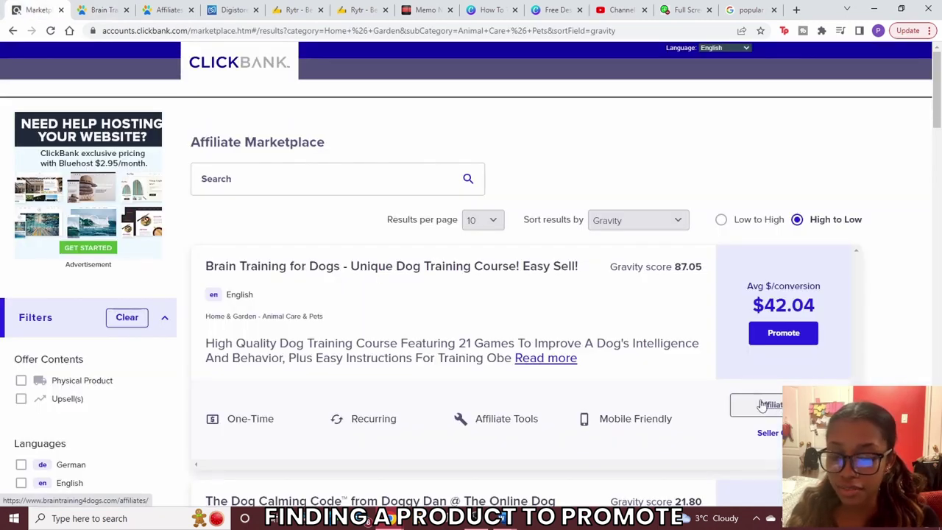
pyautogui.click(762, 405)
pyautogui.moveTo(938, 237); pyautogui.dragTo(939, 274)
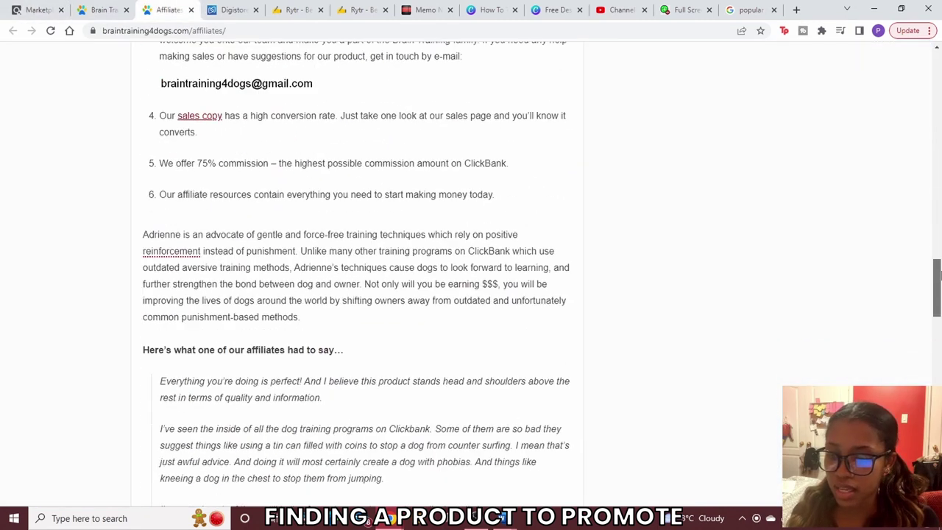
pyautogui.scroll(-6, 410, 242)
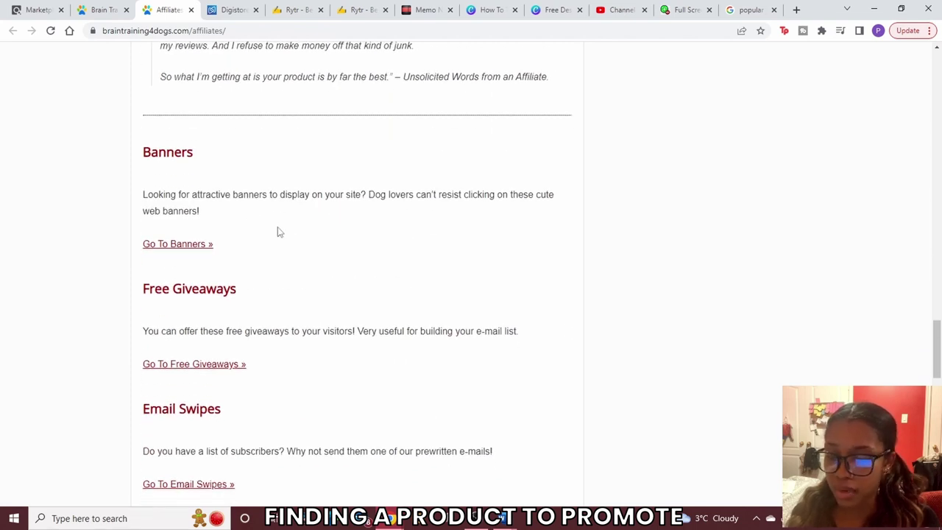
pyautogui.scroll(-1, 191, 167)
pyautogui.scroll(-2, 221, 144)
pyautogui.scroll(3, 265, 295)
pyautogui.scroll(-2, 210, 253)
pyautogui.scroll(2, 221, 250)
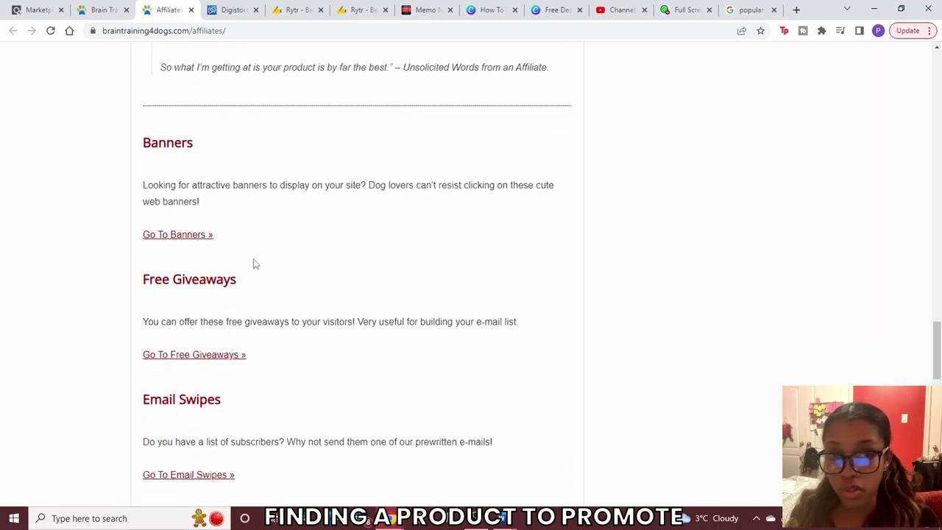
pyautogui.scroll(-10, 580, 288)
pyautogui.moveTo(937, 463); pyautogui.dragTo(939, 220)
pyautogui.scroll(10, 505, 285)
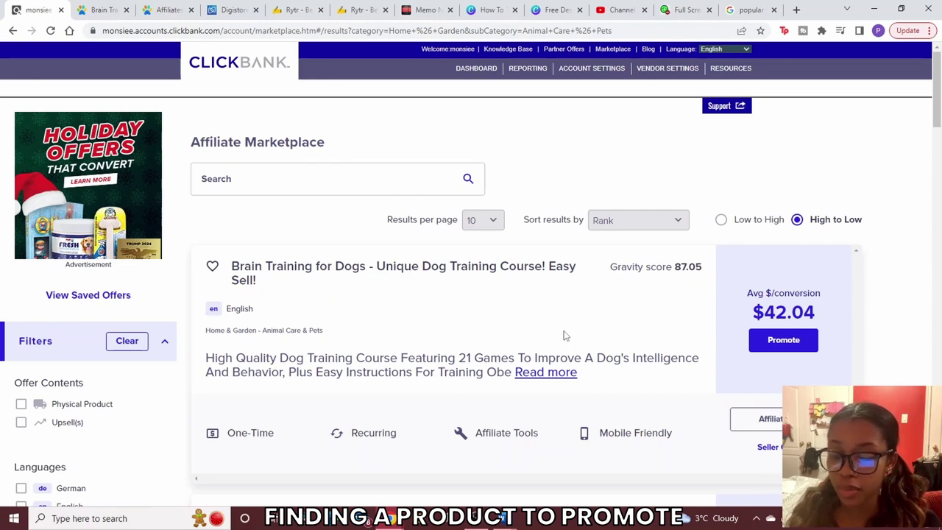
# Step: Create a HopLink for the Brain Training for Dogs offer without a tracking ID and copy it
pyautogui.click(805, 342)
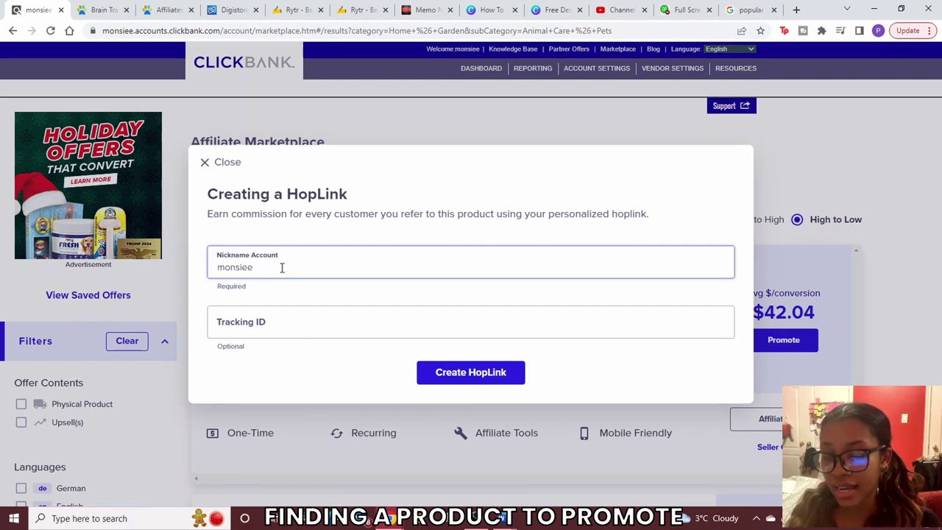
pyautogui.click(445, 372)
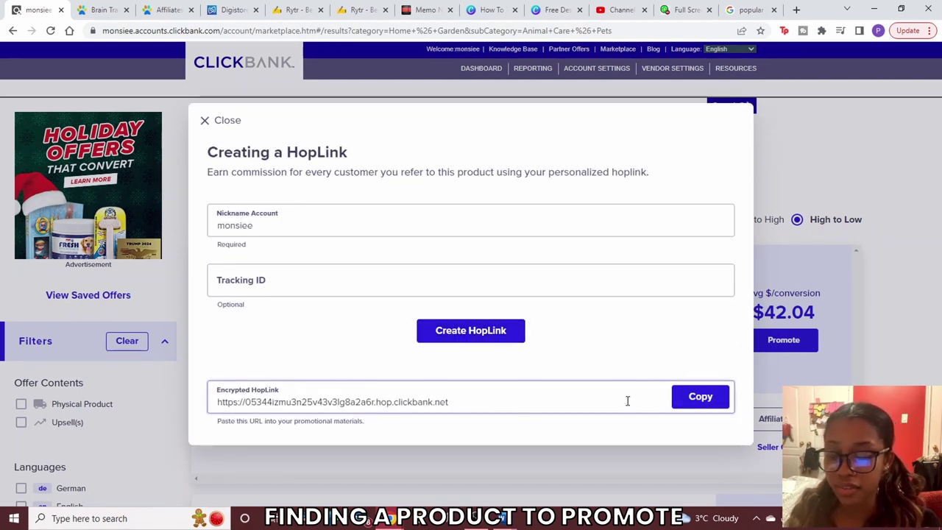
pyautogui.click(703, 396)
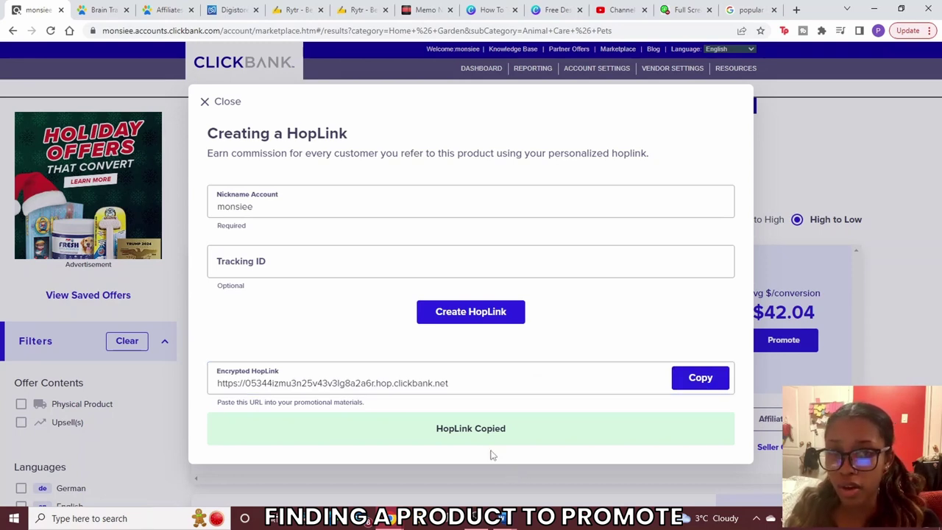
# Step: Paste the copied HopLink into the empty note in Memo Notepad and return to ClickBank
pyautogui.click(426, 10)
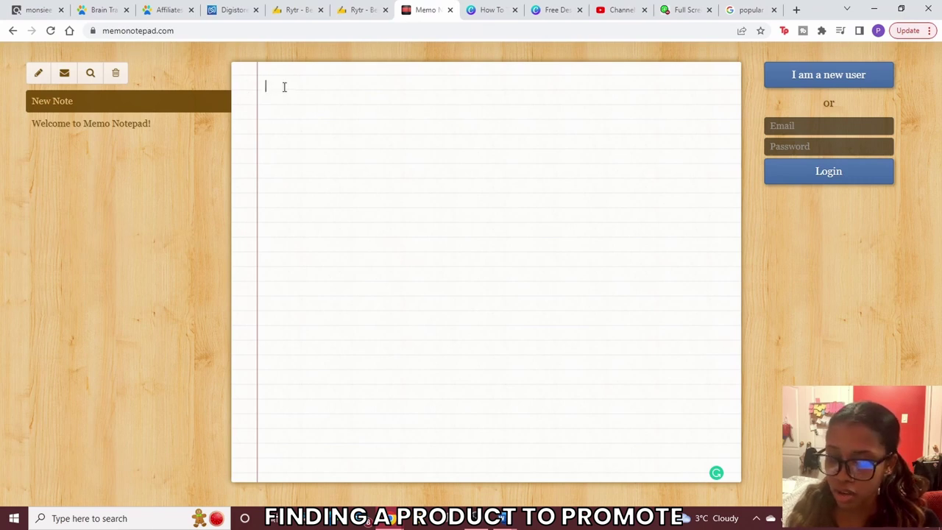
pyautogui.hotkey('ctrl', 'v')
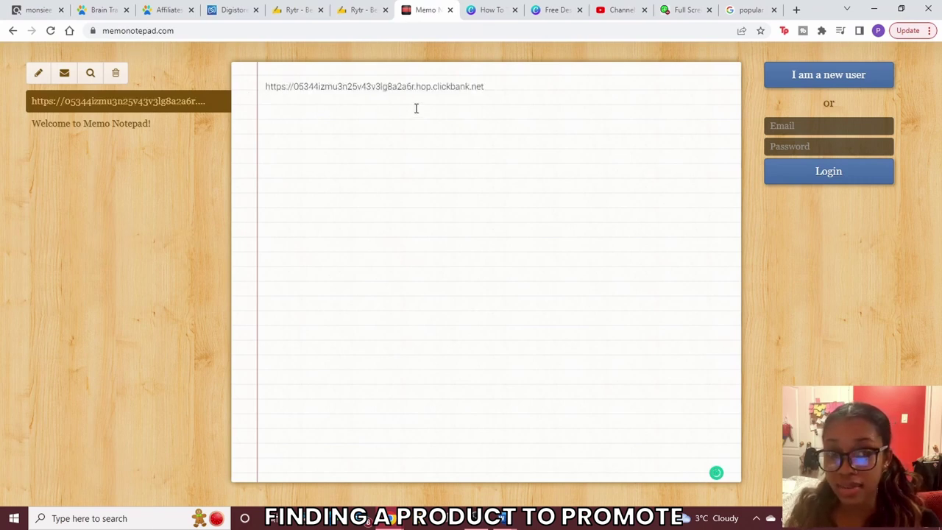
pyautogui.click(33, 9)
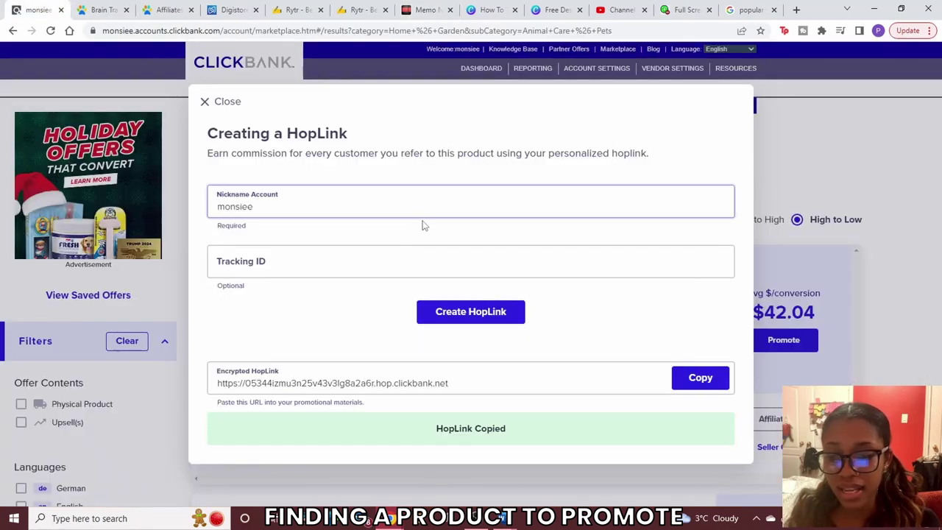
# Step: Look at the Digistore24 home page as an alternative affiliate network
pyautogui.click(220, 11)
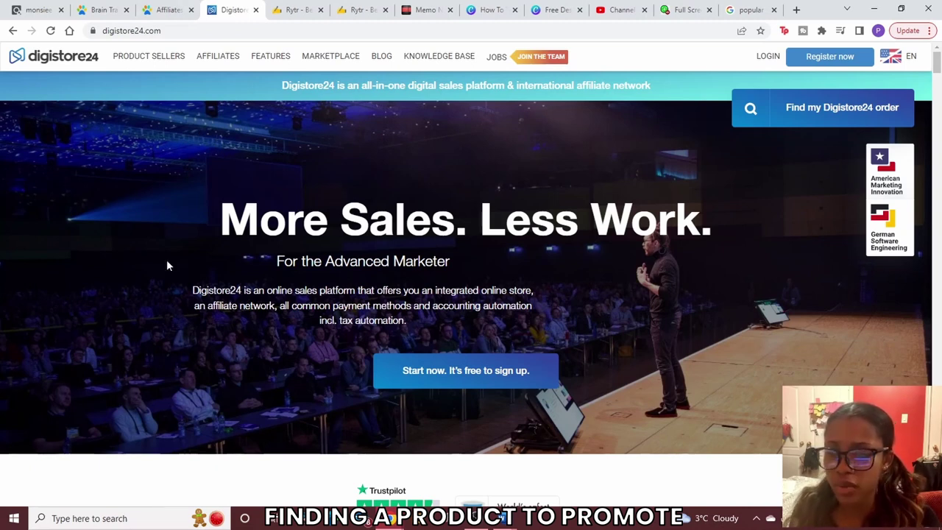
pyautogui.click(168, 10)
pyautogui.click(232, 10)
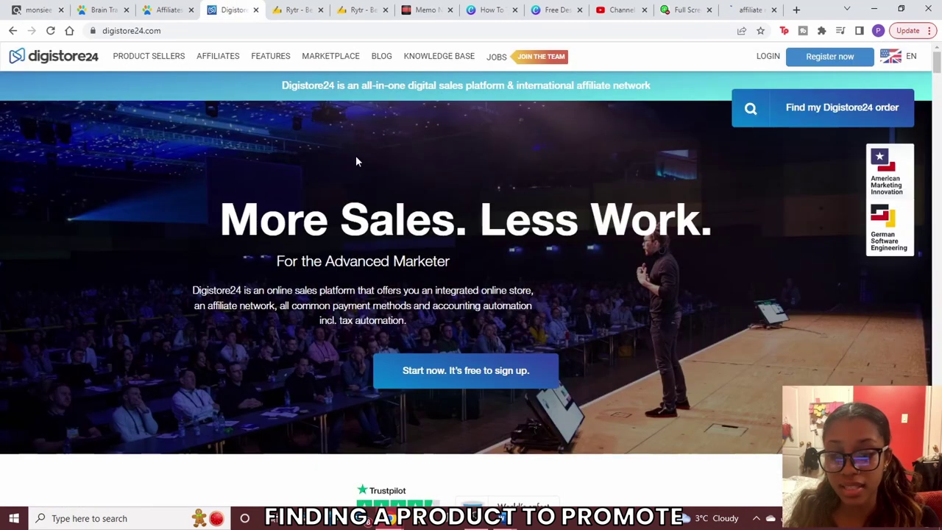
# Step: Review the Google results for "affiliate marketing available in nigeria", including the list of best affiliate programs
pyautogui.click(750, 10)
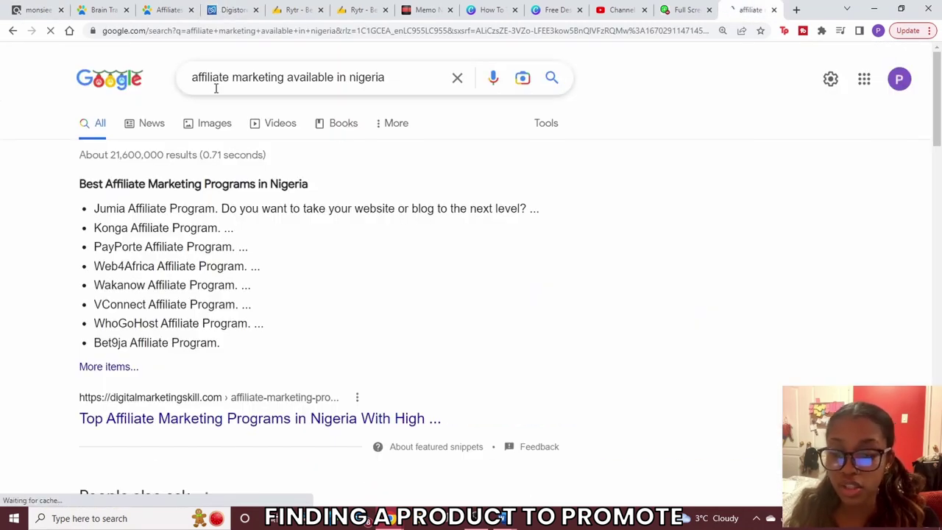
pyautogui.moveTo(385, 80); pyautogui.dragTo(349, 79)
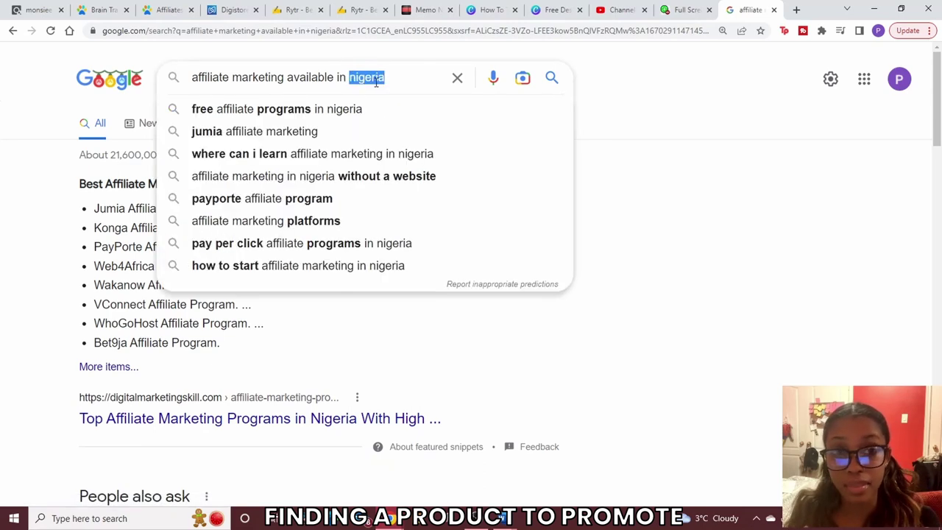
pyautogui.click(645, 177)
pyautogui.scroll(-1, 431, 205)
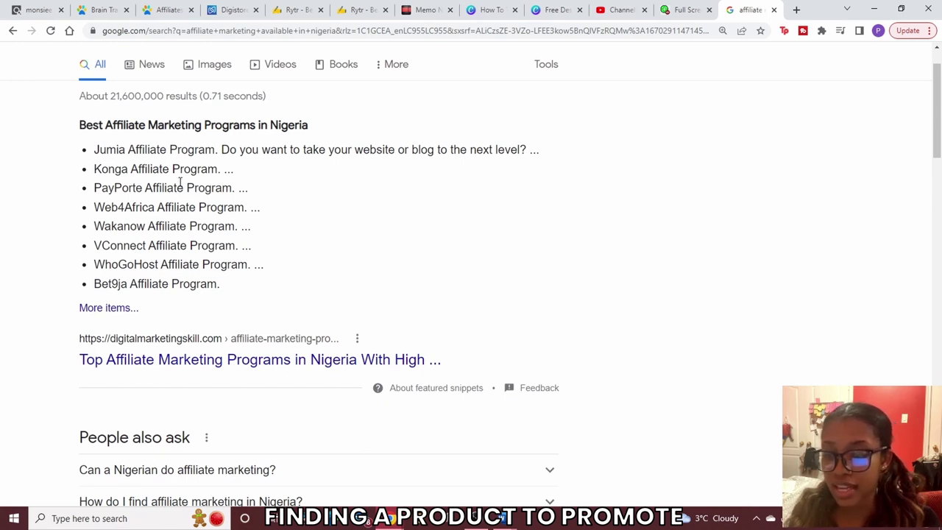
pyautogui.scroll(-2, 206, 257)
pyautogui.scroll(3, 243, 270)
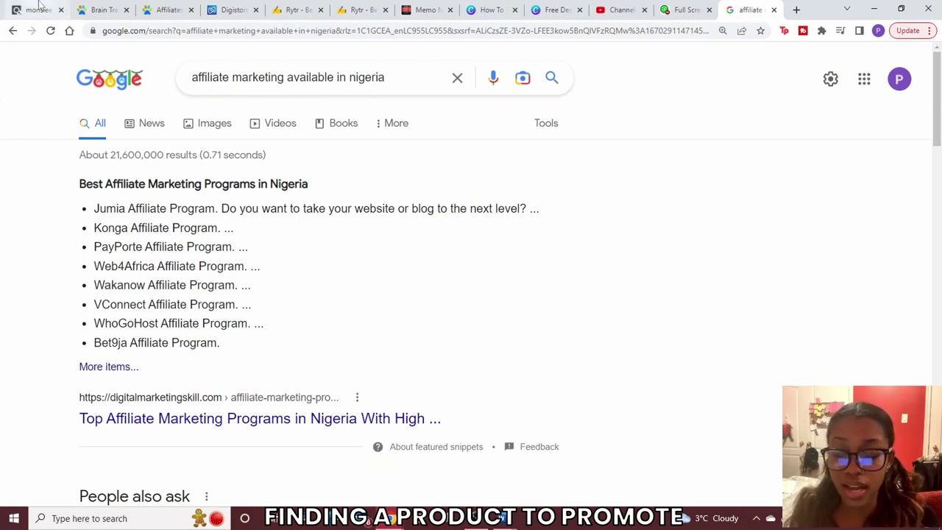
# Step: Switch to Rytr, open its writing workspace and look over the tone, section topic and section keywords fields
pyautogui.click(430, 9)
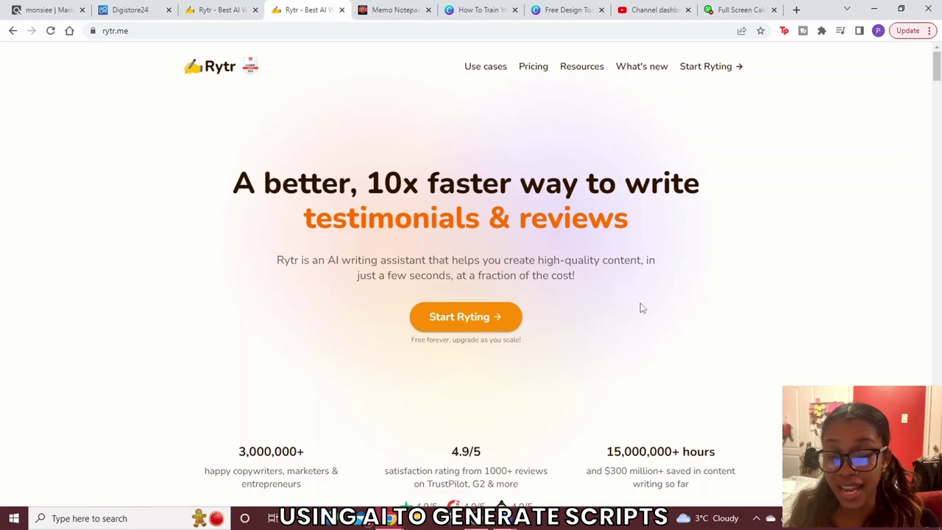
pyautogui.click(484, 324)
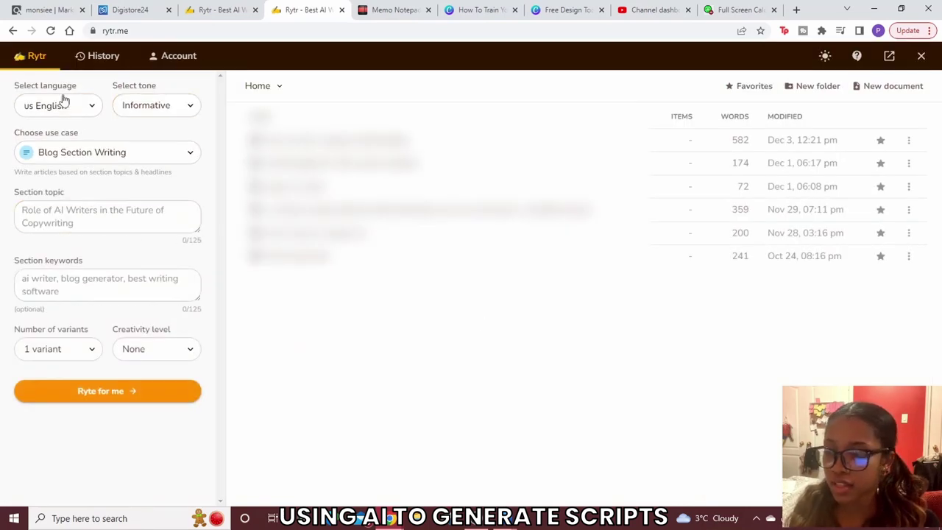
pyautogui.click(145, 212)
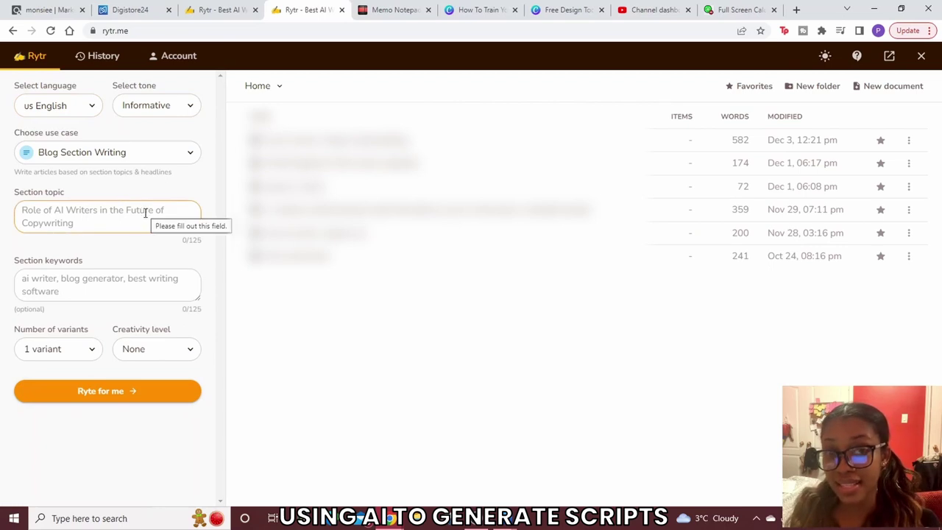
pyautogui.click(135, 295)
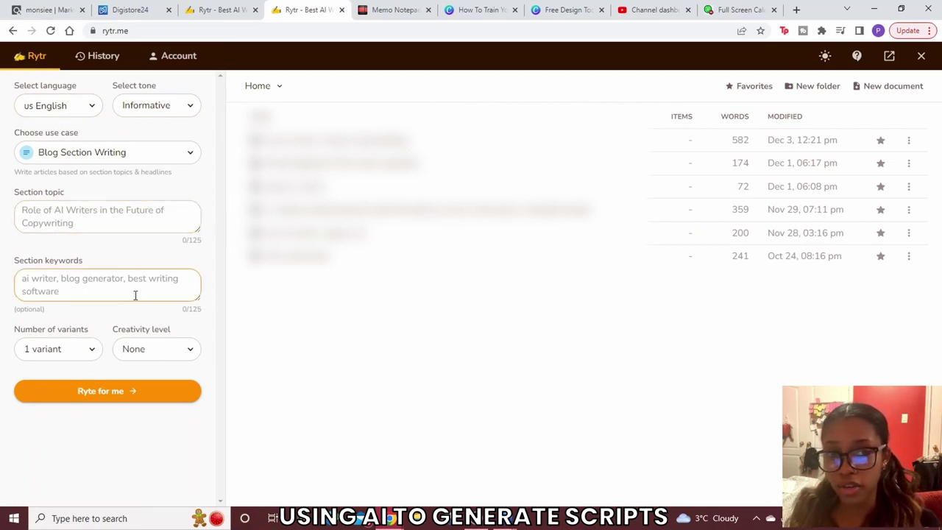
pyautogui.click(188, 114)
pyautogui.click(180, 111)
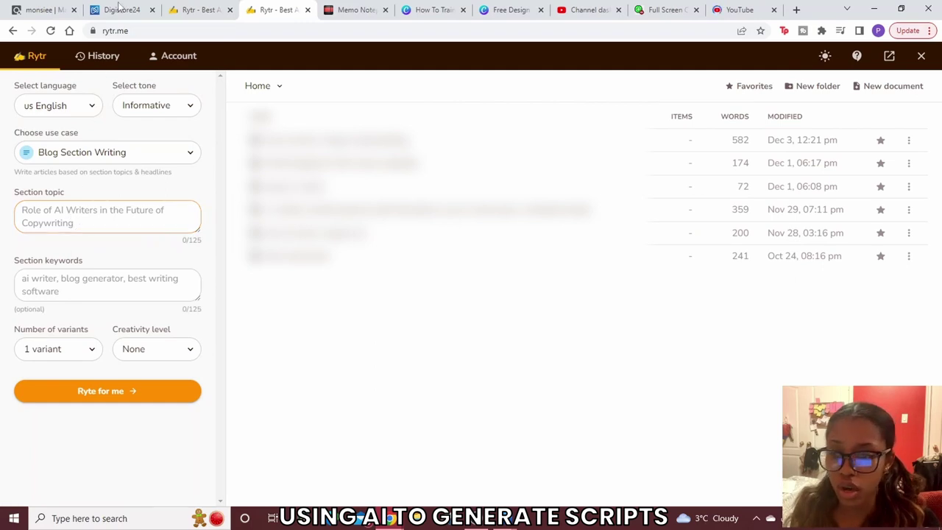
# Step: Glance at the ClickBank marketplace, switch to YouTube and look through the search suggestions for "how to train your dog to s"
pyautogui.hotkey('ctrl', '1')
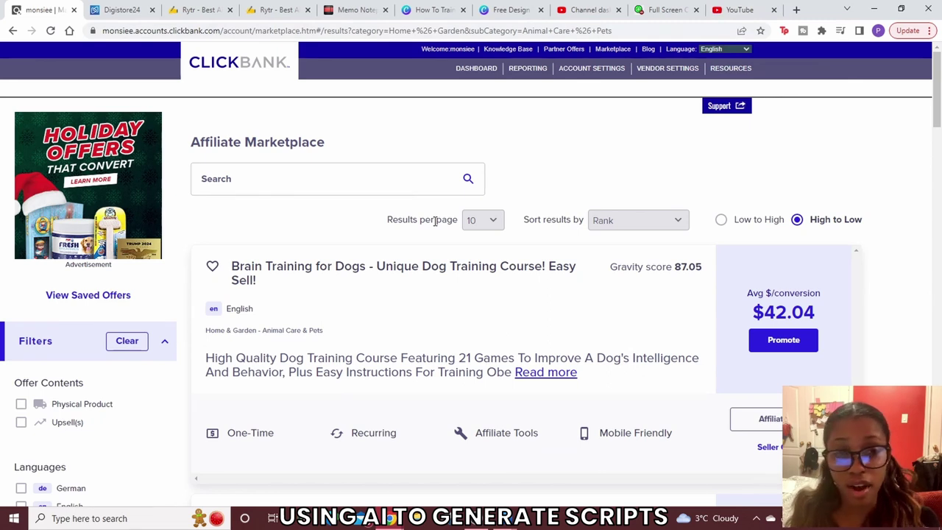
pyautogui.hotkey('ctrl', '9')
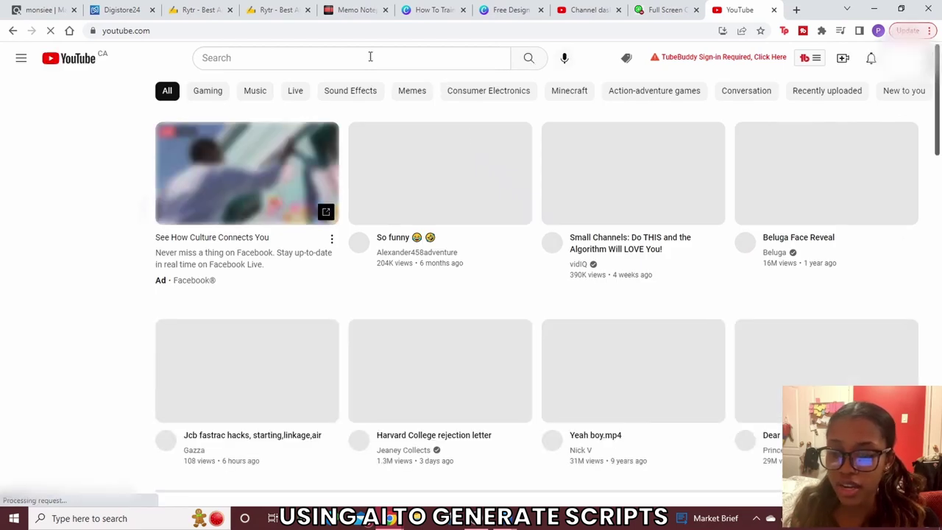
pyautogui.click(370, 57)
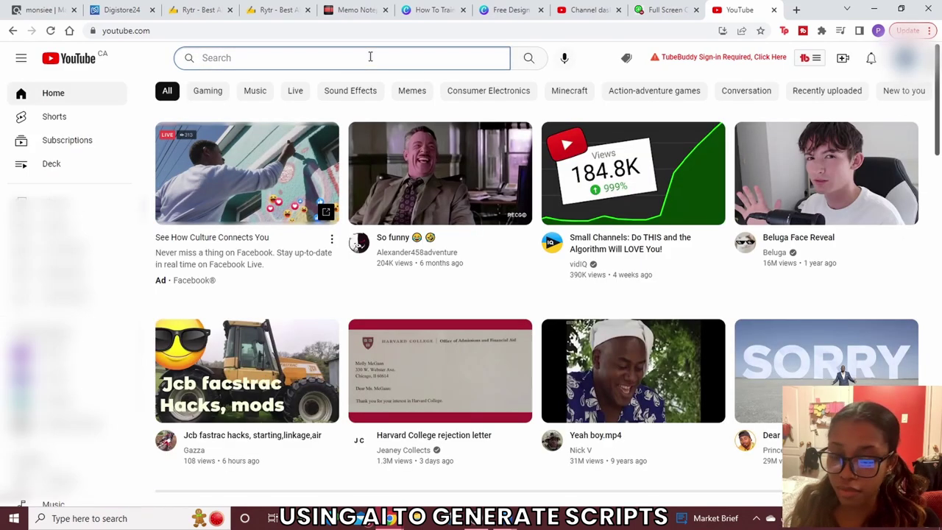
pyautogui.write('how to t')
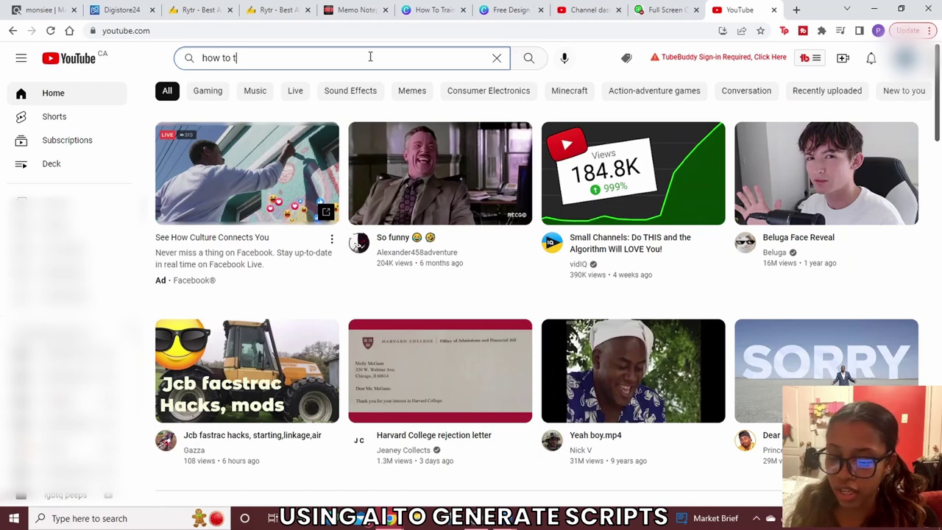
pyautogui.write('rain your dog to')
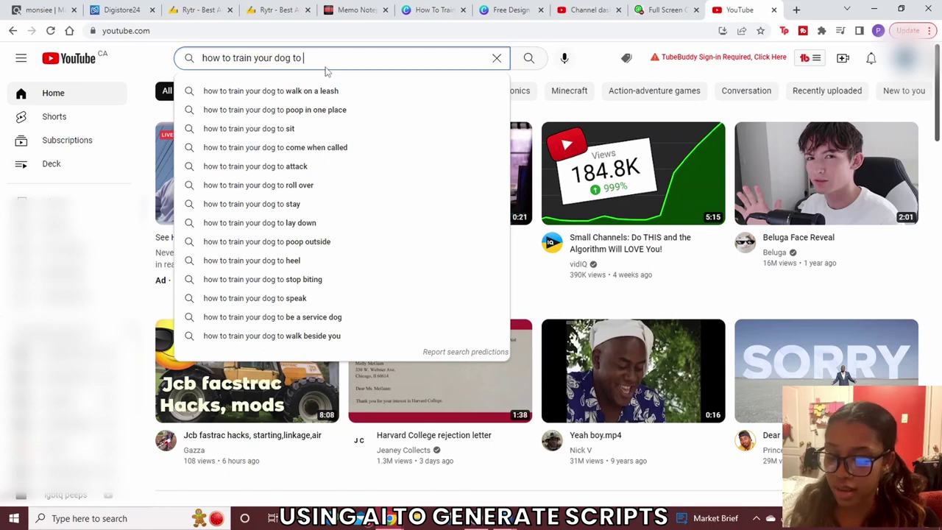
pyautogui.write('s')
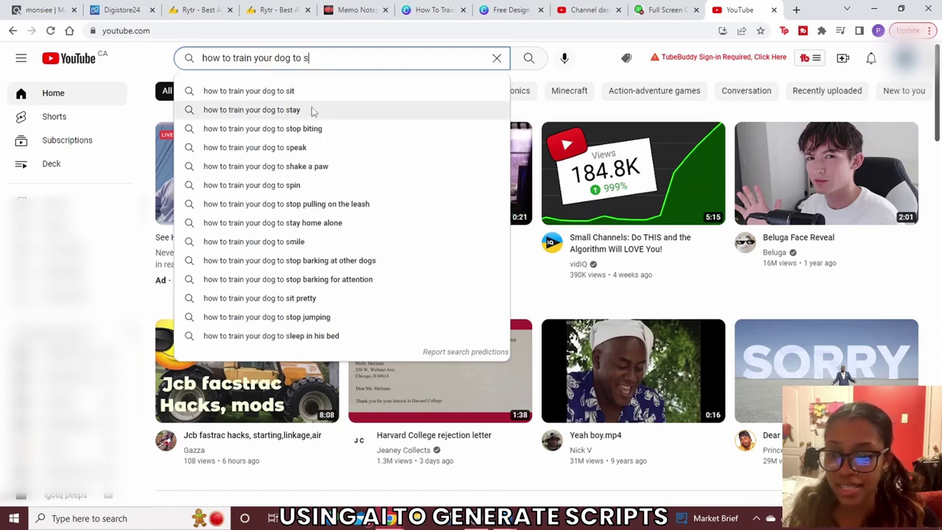
pyautogui.press('BackSpace')
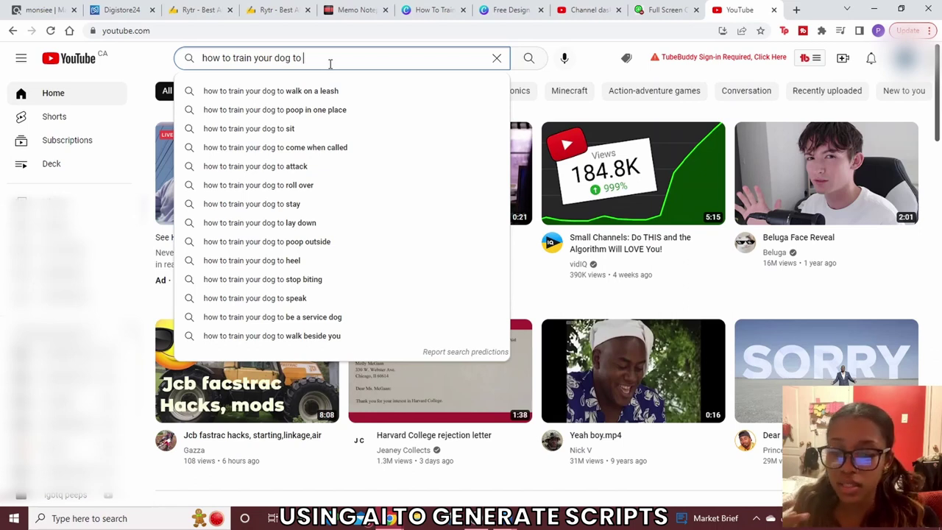
pyautogui.write('s')
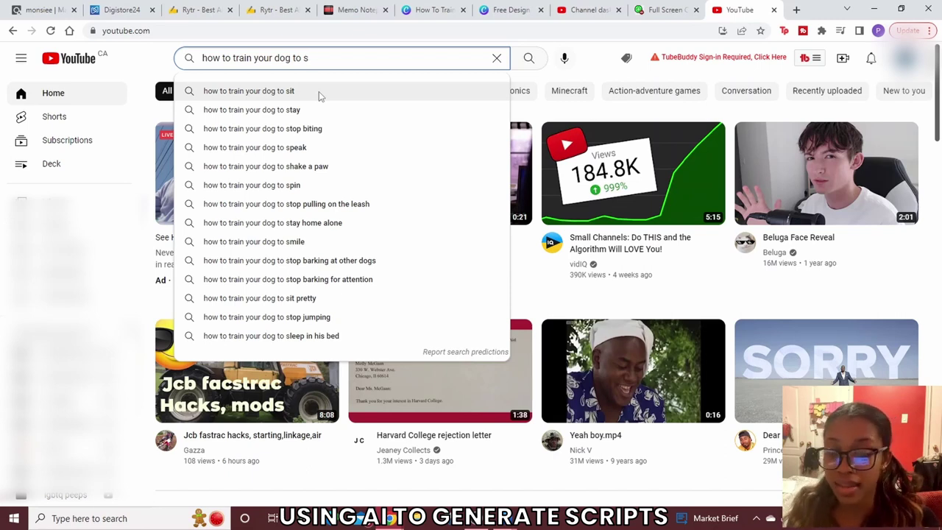
# Step: Switch to Rytr and enter "how to train your dog to sit" as section topic and "step 1, step 2, step 3" as section keywords
pyautogui.click(276, 10)
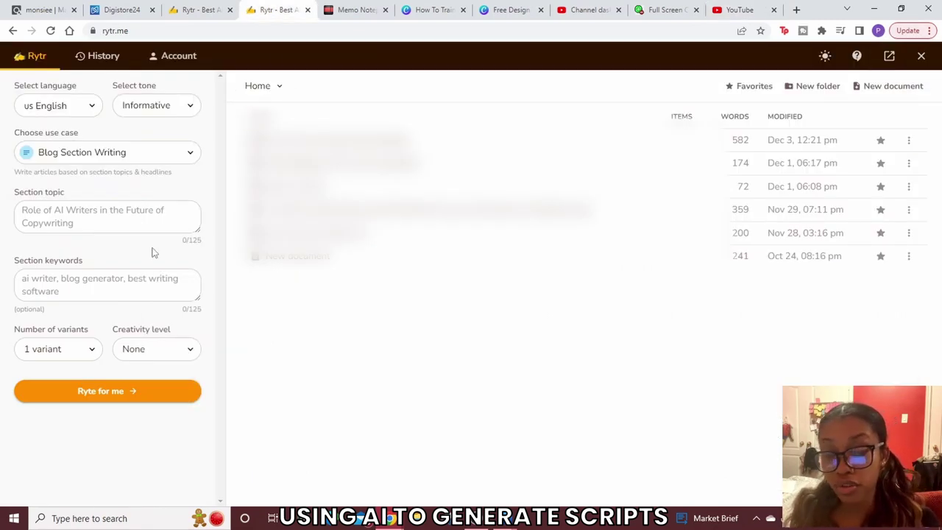
pyautogui.click(33, 218)
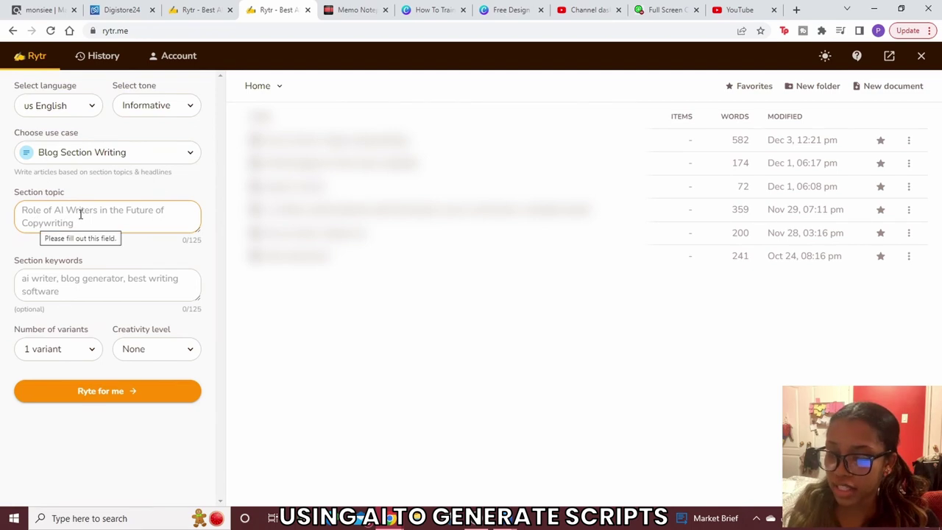
pyautogui.write('how to train your dog to sit')
pyautogui.click(111, 280)
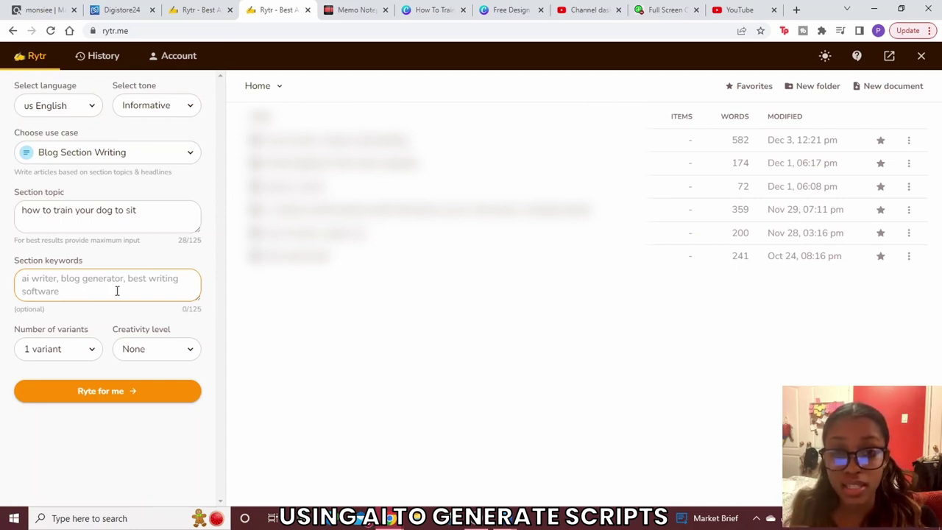
pyautogui.write('step 1, step 2, step 3')
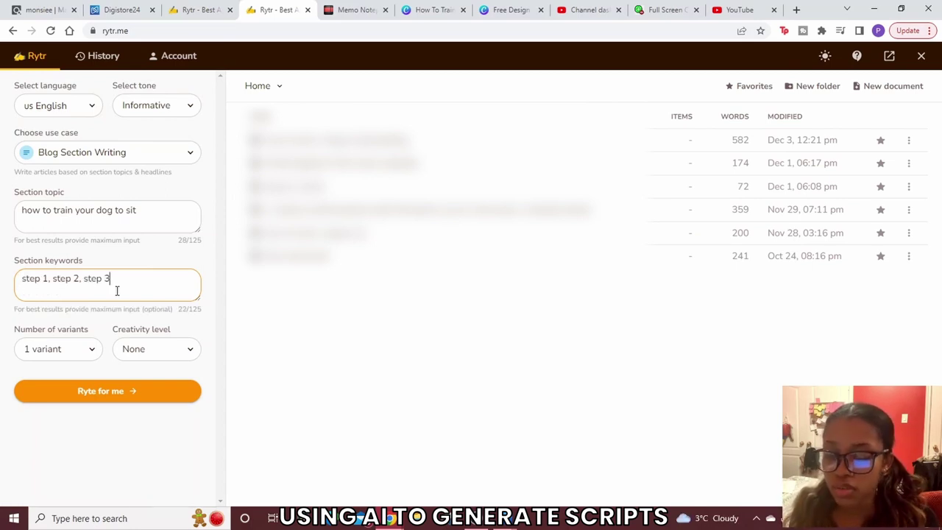
# Step: Keep the creativity level at None (more factual) and generate the blog section
pyautogui.click(156, 349)
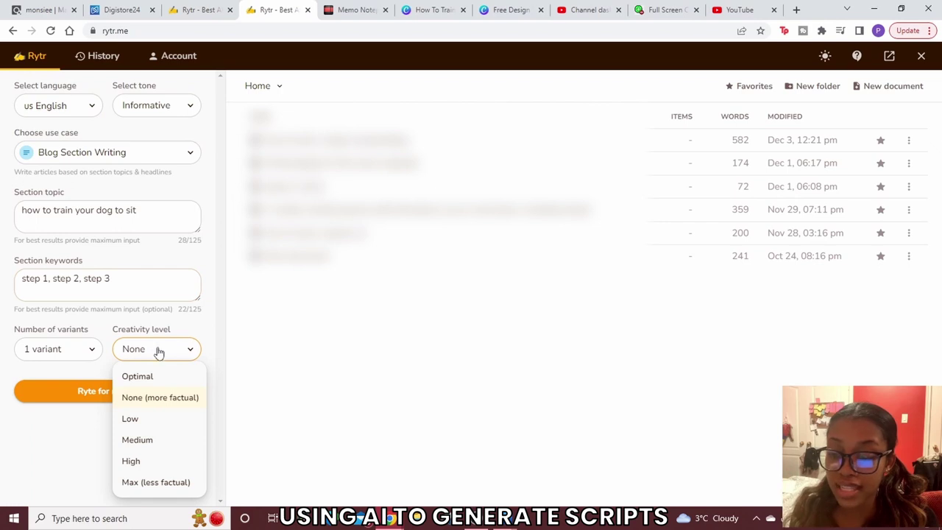
pyautogui.click(168, 398)
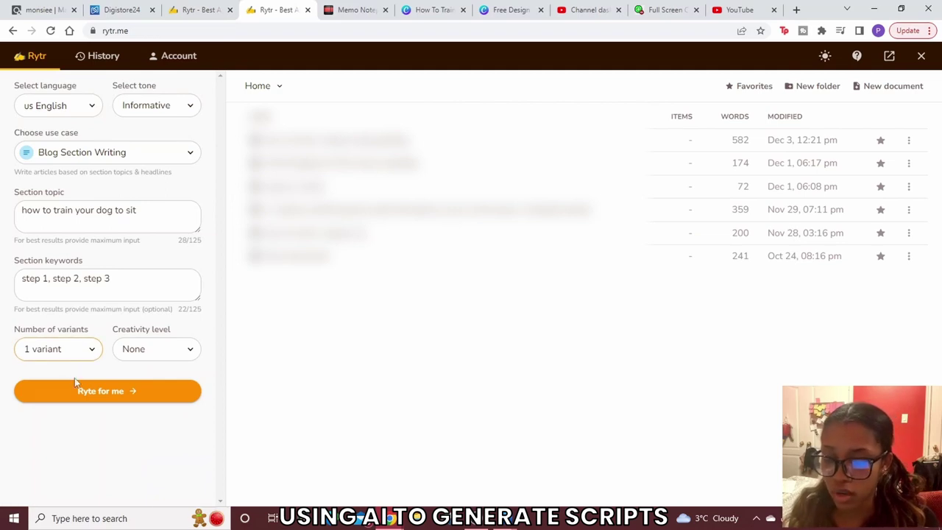
pyautogui.click(115, 394)
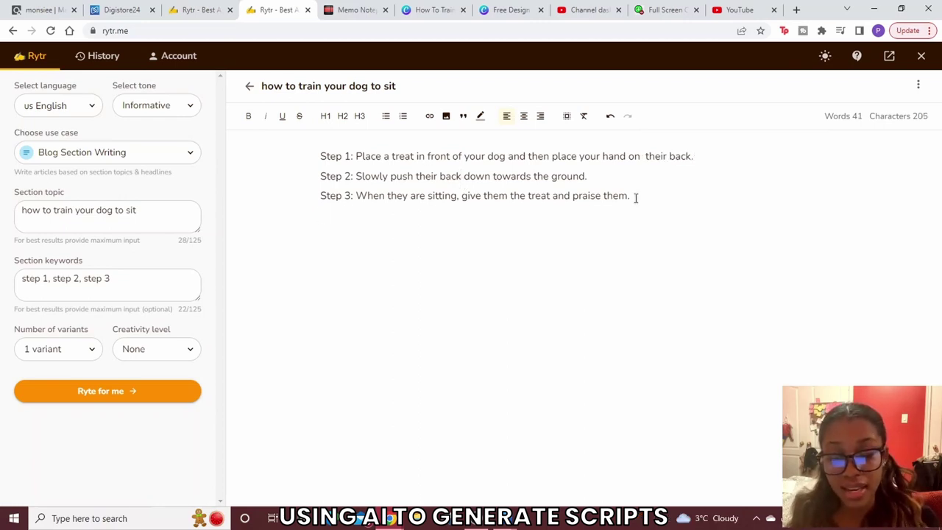
# Step: Add "step 4" to the section keywords and generate a second version of the text
pyautogui.press('Return')
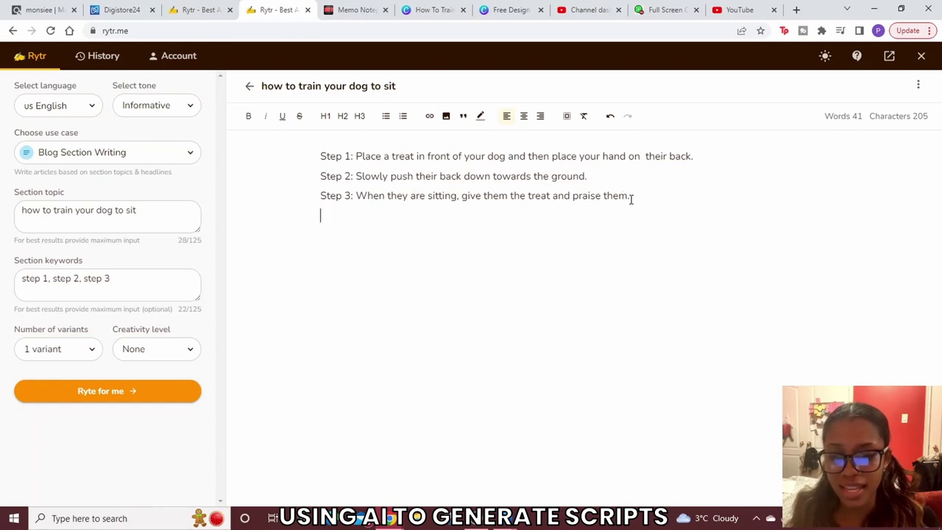
pyautogui.click(147, 270)
pyautogui.write(', step 4')
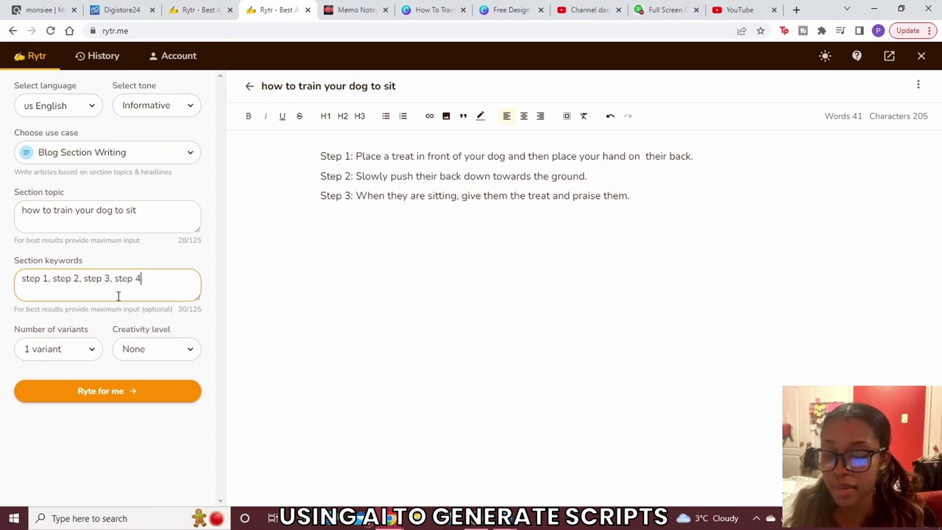
pyautogui.click(116, 394)
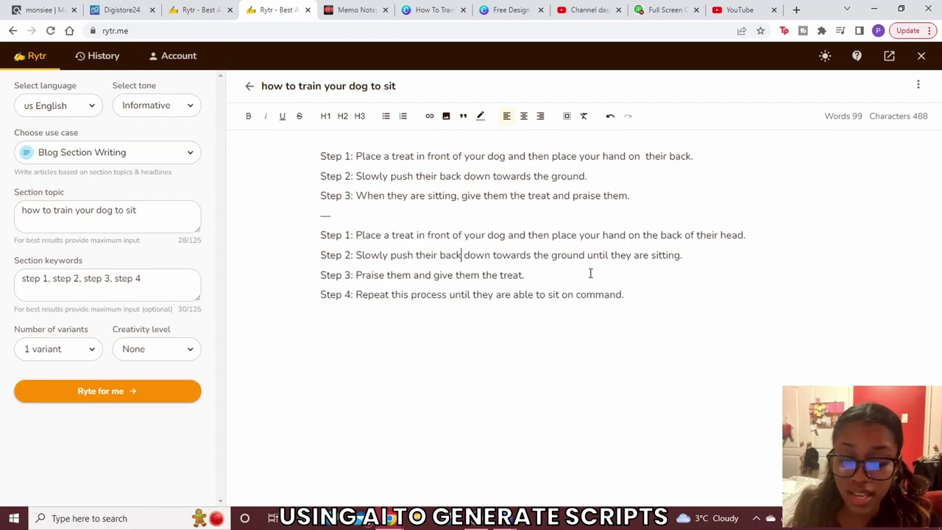
# Step: Reword the ending of Step 1 in the second version to "their back" and put its four steps under the affiliate link in Memo Notepad
pyautogui.hotkey('ctrl', 'z')
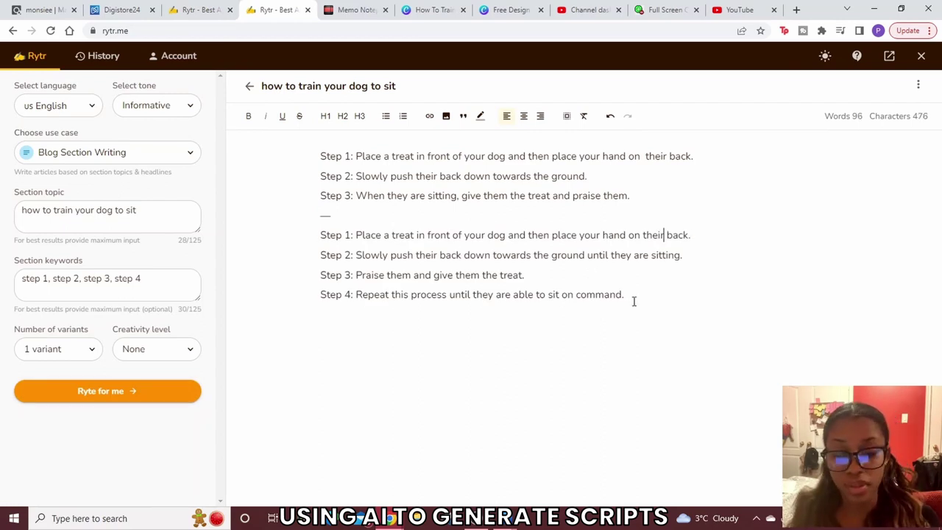
pyautogui.moveTo(634, 300); pyautogui.dragTo(298, 240)
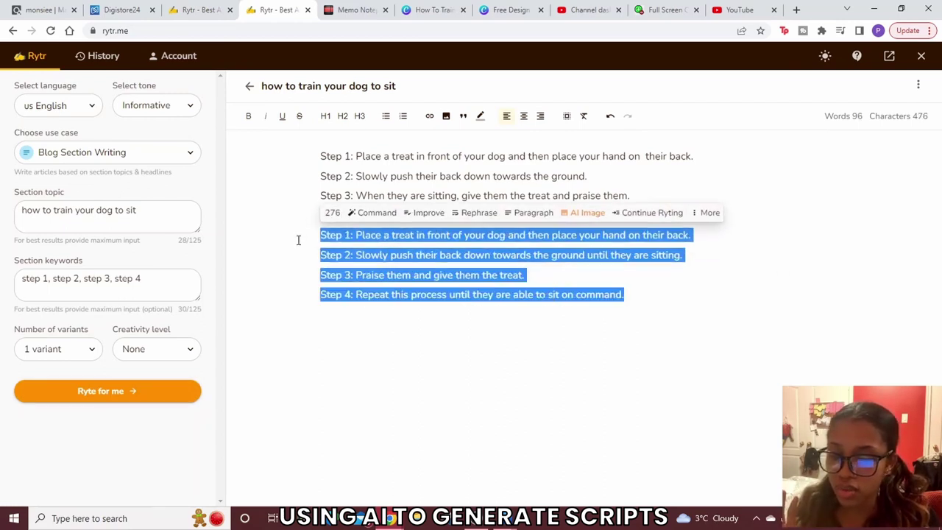
pyautogui.hotkey('ctrl', 'Tab')
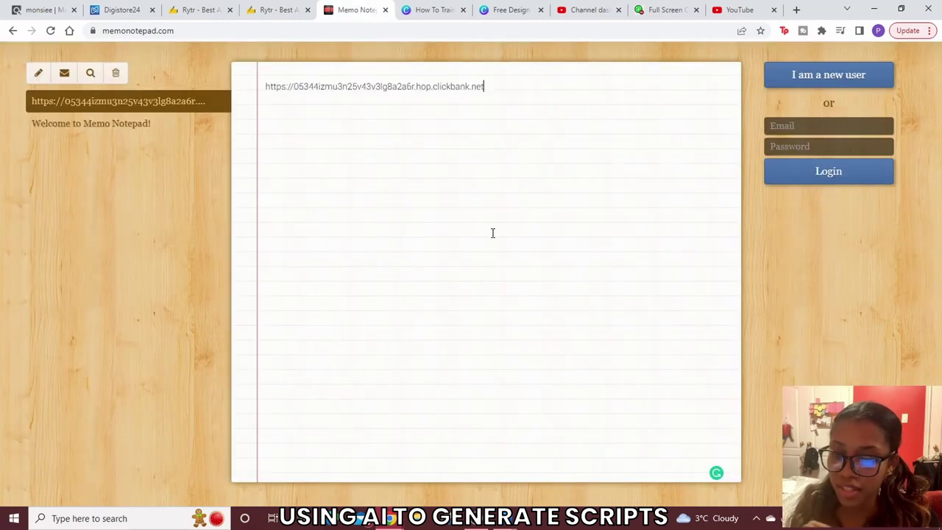
pyautogui.write('Step 1: Place a treat in front of your dog and then place your hand on its back.  Step 2: Slowly push their back toward the ground until they sit.  Step 3: Praise them and give them the treat.  Step 4: Repeat this process until they are able to sit on command.')
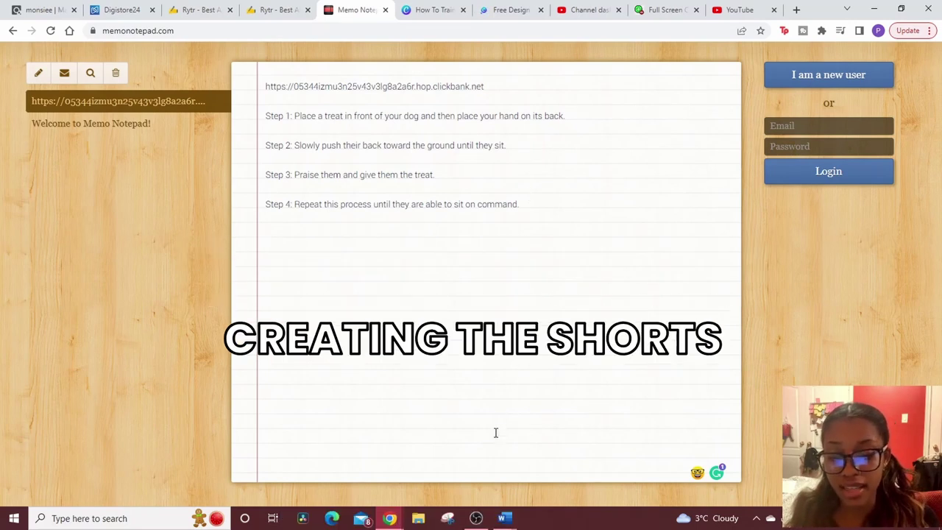
# Step: Switch to Canva and search for YouTube Shorts templates
pyautogui.click(508, 9)
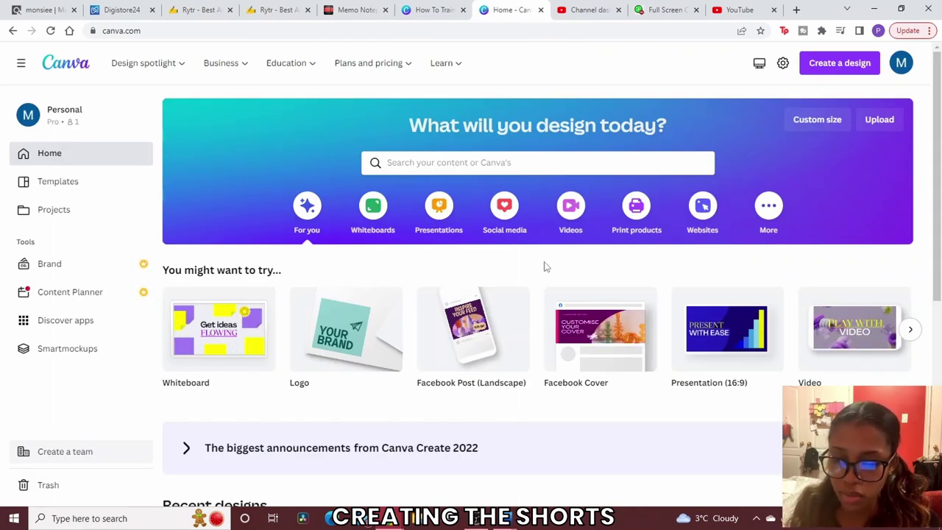
pyautogui.click(509, 163)
pyautogui.write('youtube short')
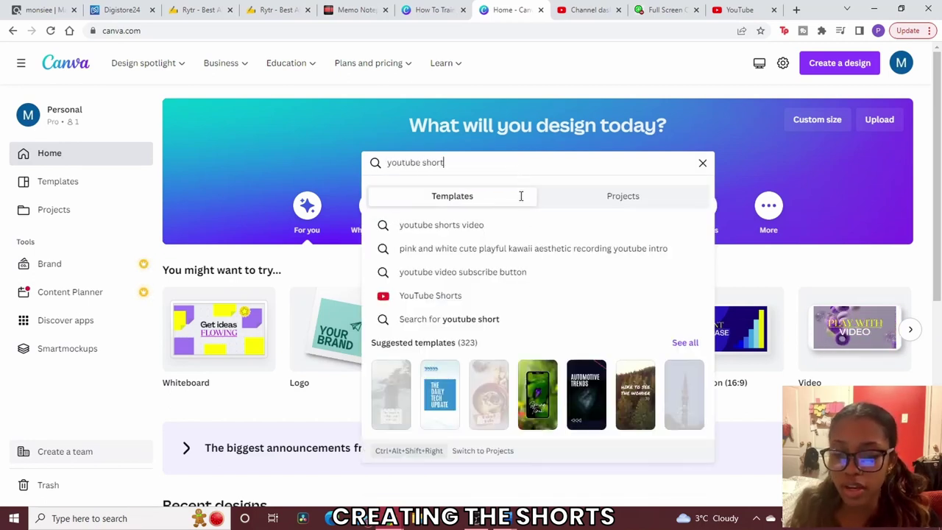
pyautogui.click(477, 302)
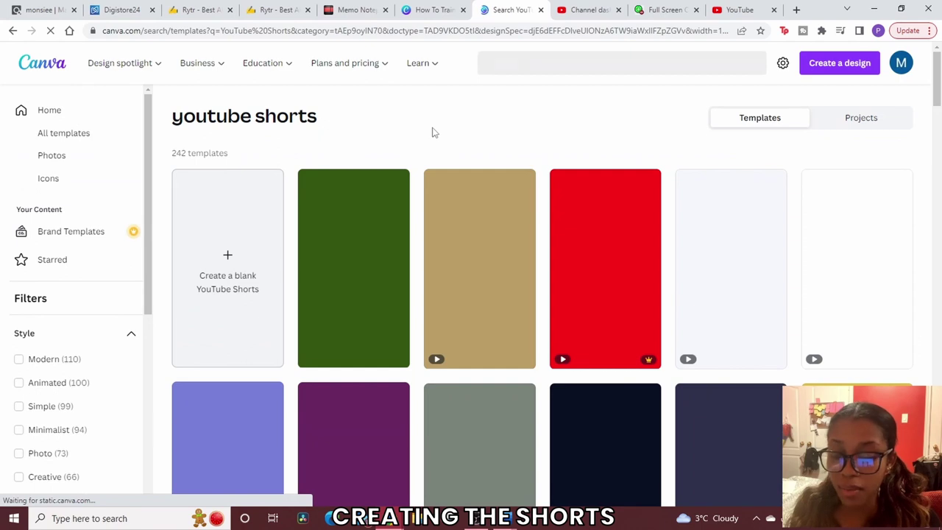
# Step: Look through the YouTube Shorts templates and create a blank YouTube Shorts design
pyautogui.scroll(-5, 661, 237)
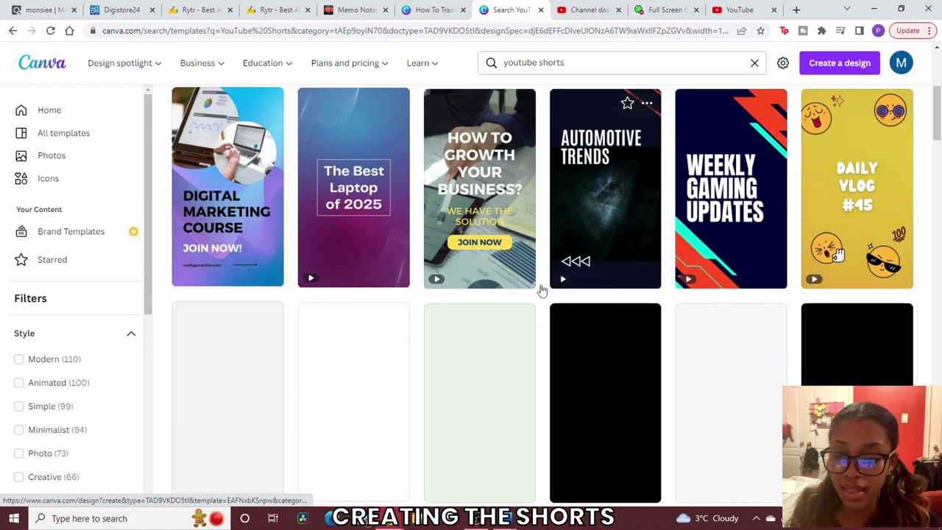
pyautogui.moveTo(939, 111); pyautogui.dragTo(939, 78)
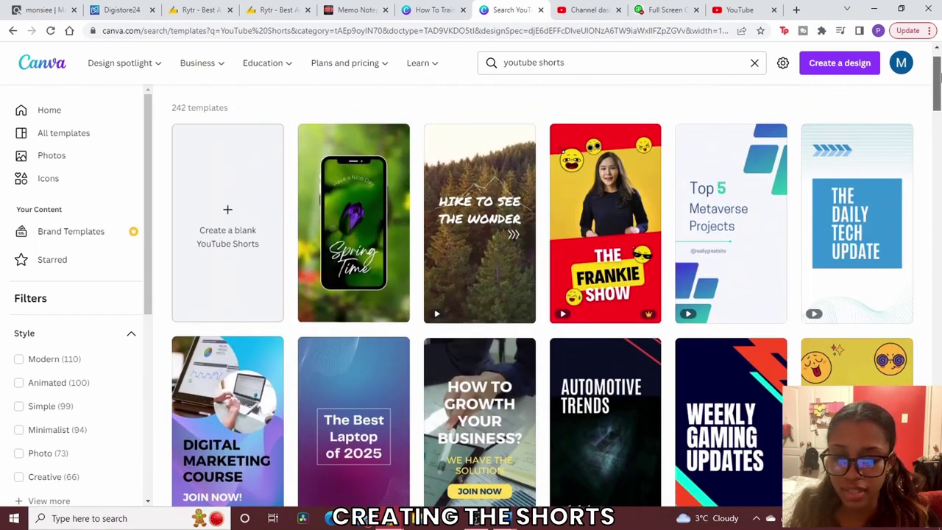
pyautogui.moveTo(931, 86); pyautogui.dragTo(937, 148)
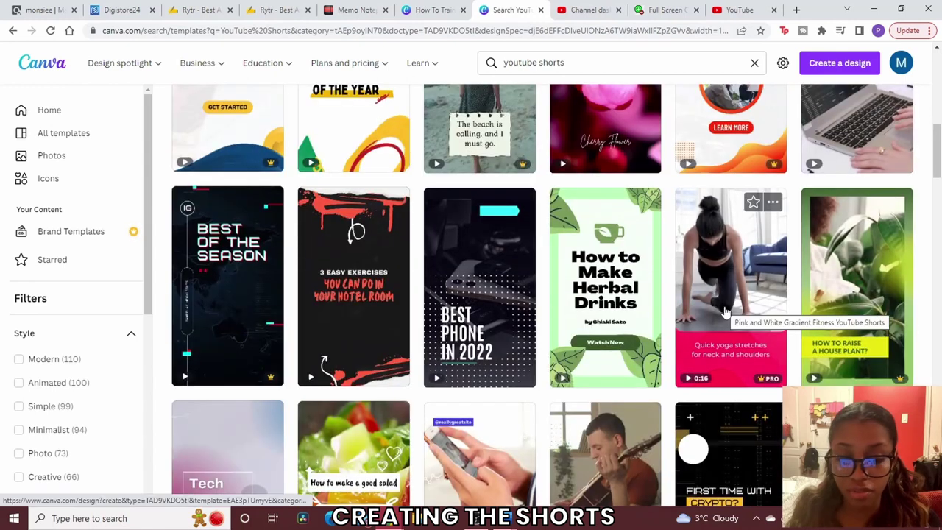
pyautogui.scroll(10, 501, 101)
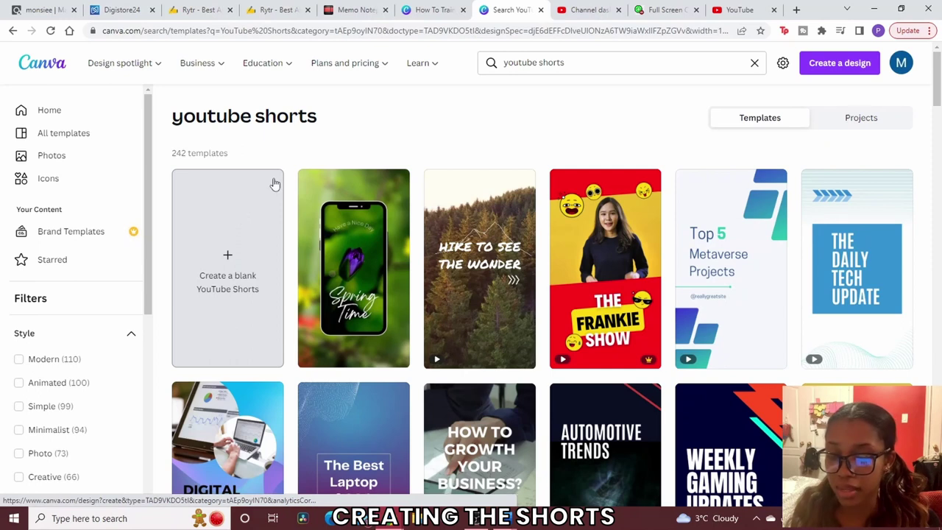
pyautogui.click(239, 257)
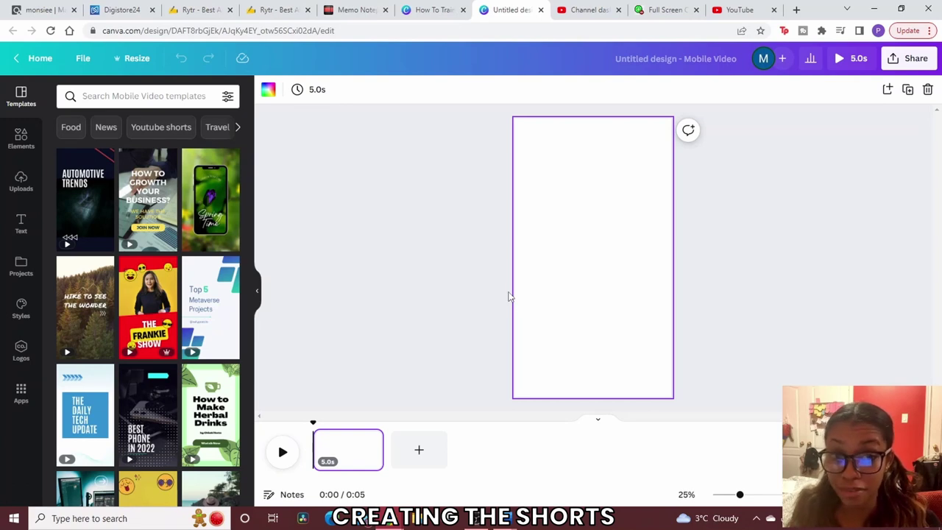
# Step: Set the blank page's background to blue and lighten it to a pale periwinkle shade
pyautogui.click(20, 139)
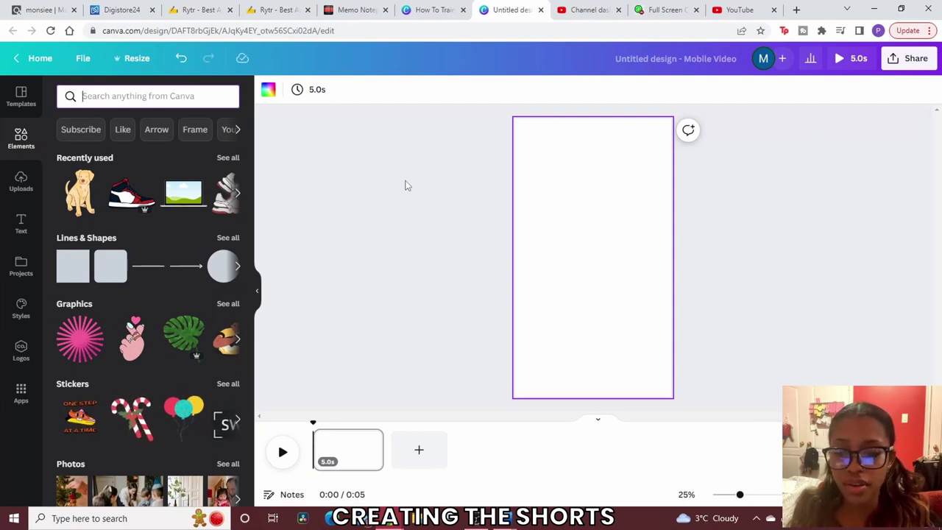
pyautogui.click(270, 90)
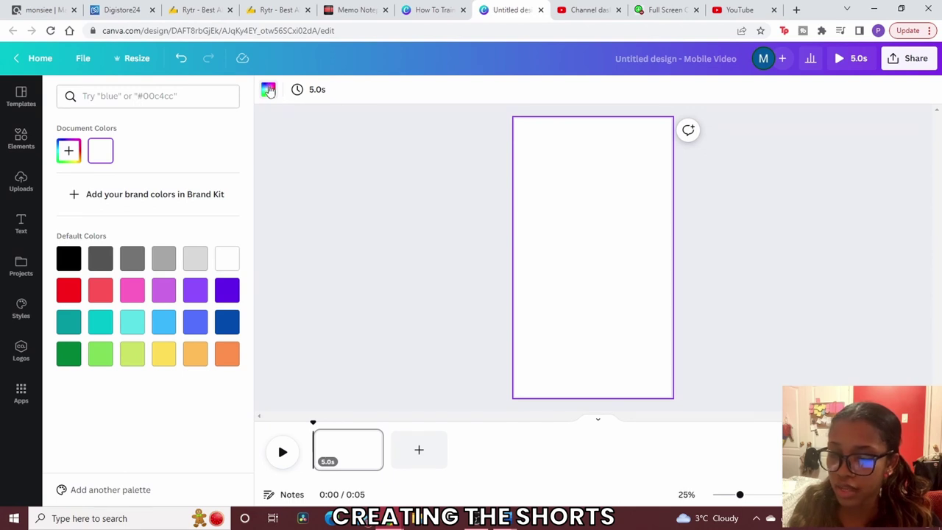
pyautogui.click(195, 320)
pyautogui.click(69, 151)
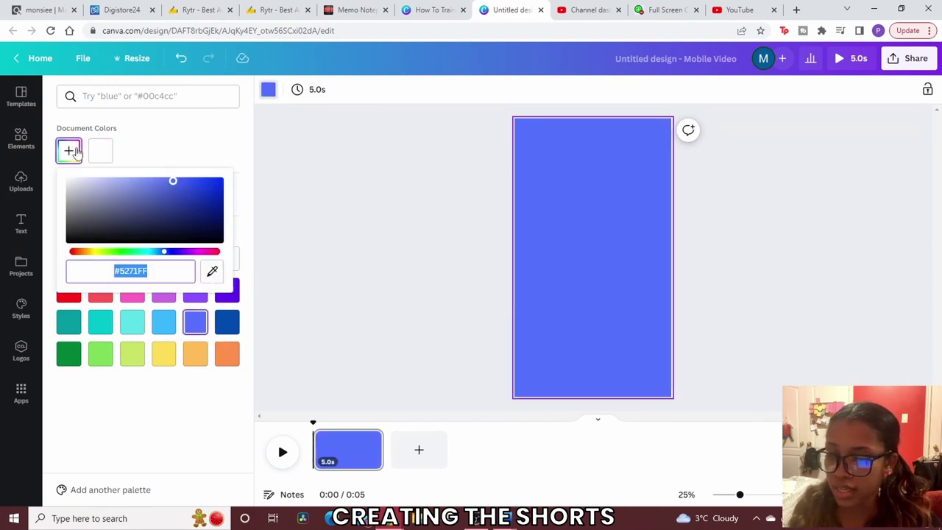
pyautogui.moveTo(170, 186); pyautogui.dragTo(128, 178)
pyautogui.press('Escape')
# Step: Search the elements for "dog" and restrict the results to graphics
pyautogui.click(105, 96)
pyautogui.write('dog')
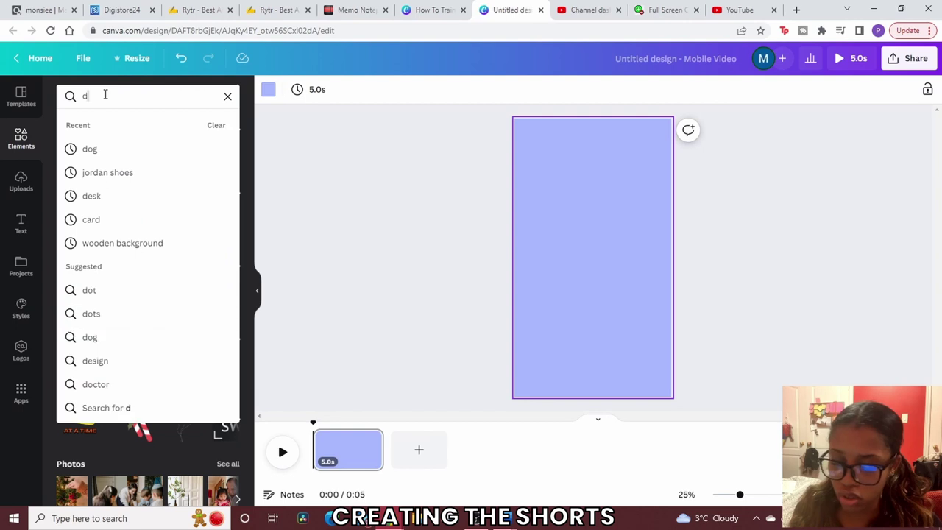
pyautogui.press('Return')
pyautogui.click(92, 124)
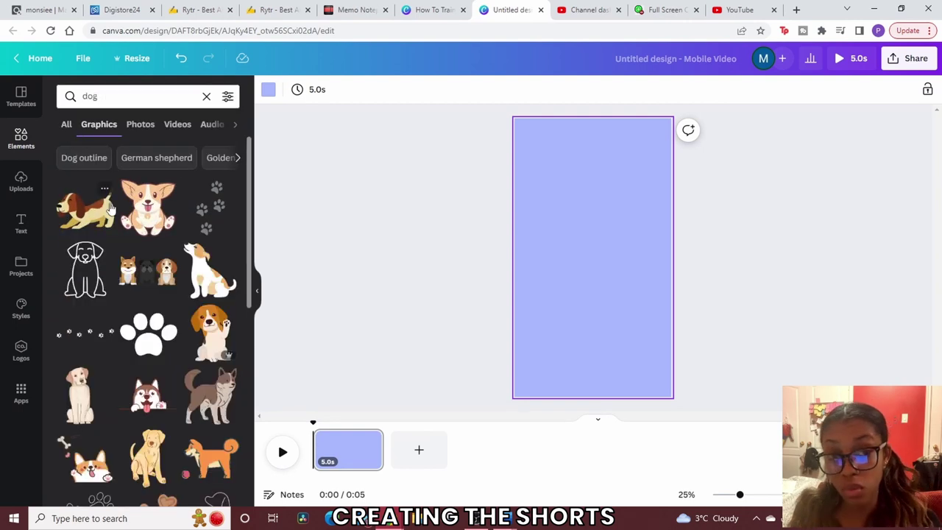
pyautogui.click(139, 124)
pyautogui.click(81, 207)
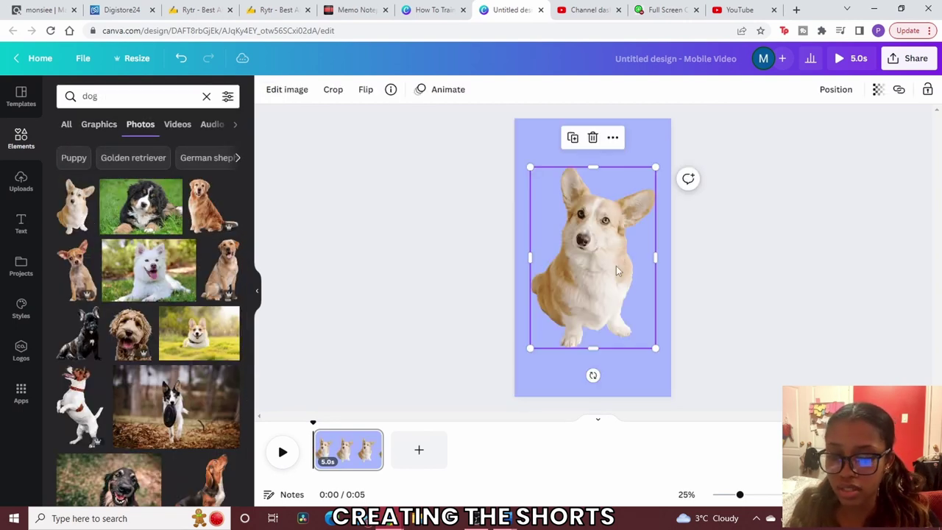
pyautogui.press('Delete')
# Step: Add the sitting yellow dog graphic, scale it down and centre it in the lower half of the page
pyautogui.click(96, 125)
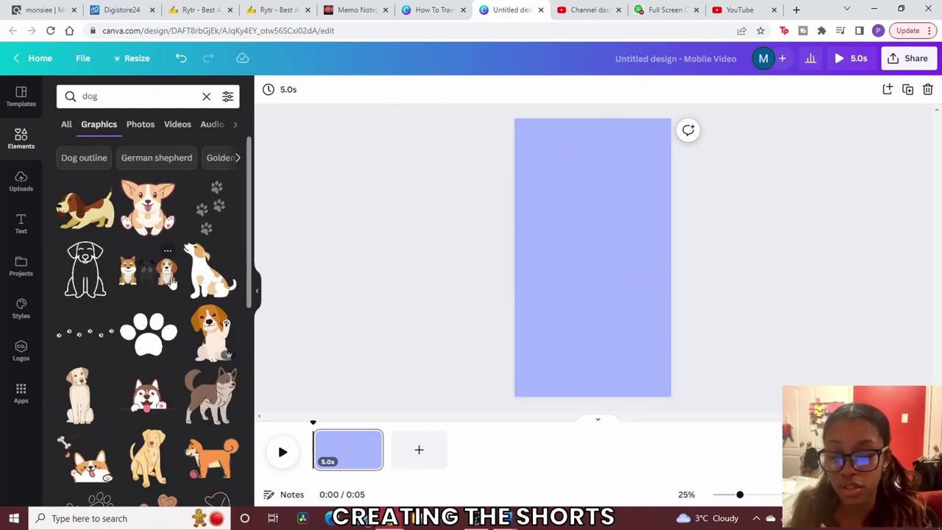
pyautogui.scroll(-1, 162, 339)
pyautogui.click(147, 403)
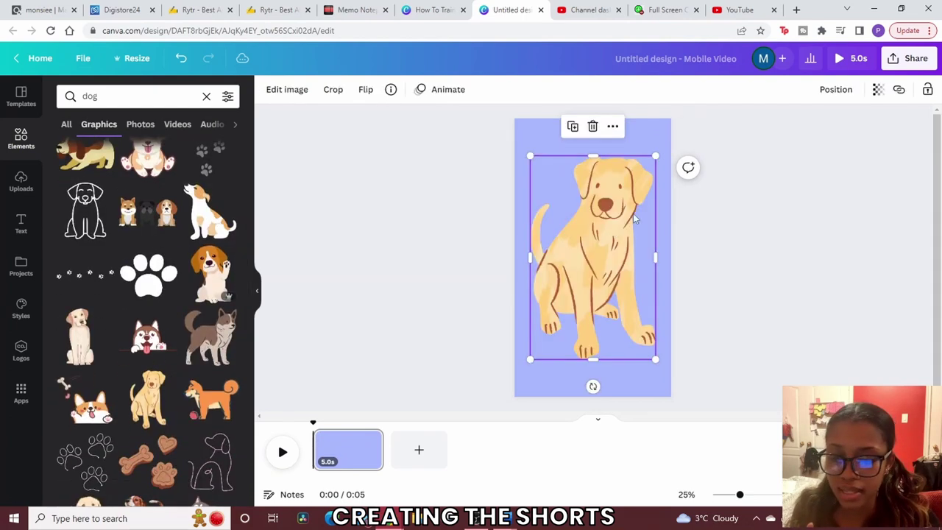
pyautogui.moveTo(623, 209); pyautogui.dragTo(586, 263)
pyautogui.moveTo(561, 298); pyautogui.dragTo(595, 302)
pyautogui.moveTo(622, 266); pyautogui.dragTo(594, 294)
# Step: Add the heading "HOW TO TRAIN YOUR DOG TO SIT" above the dog and set it in the Bobby Jones font
pyautogui.click(20, 222)
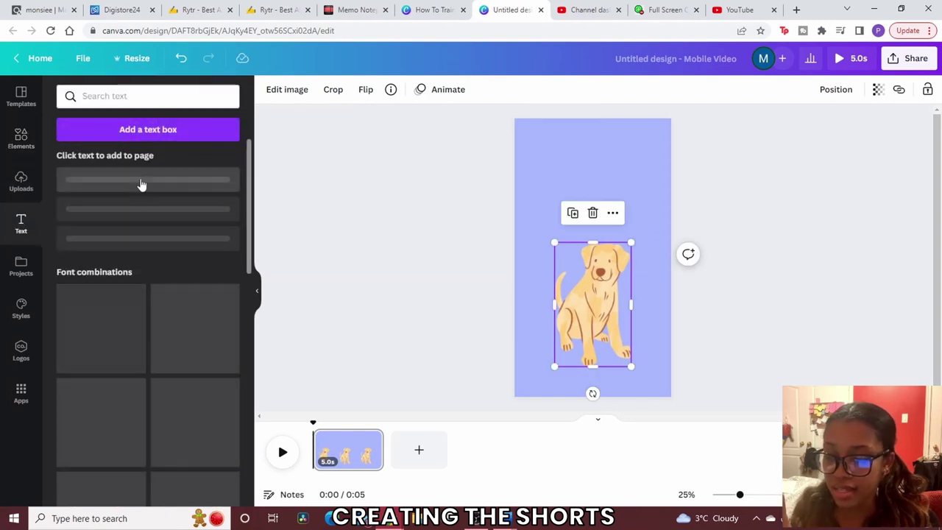
pyautogui.press('t')
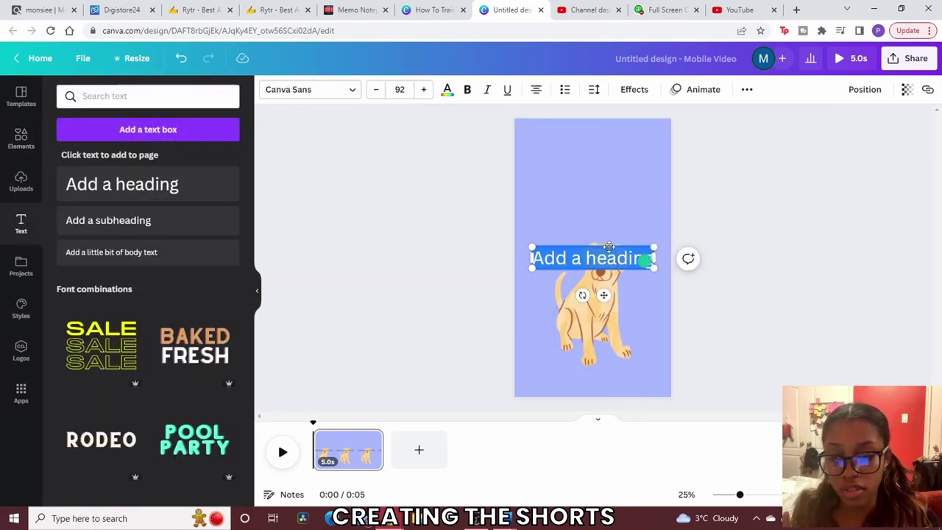
pyautogui.moveTo(605, 229); pyautogui.dragTo(606, 161)
pyautogui.write('HOW TO TRAIN YOUR DOG TO SIT')
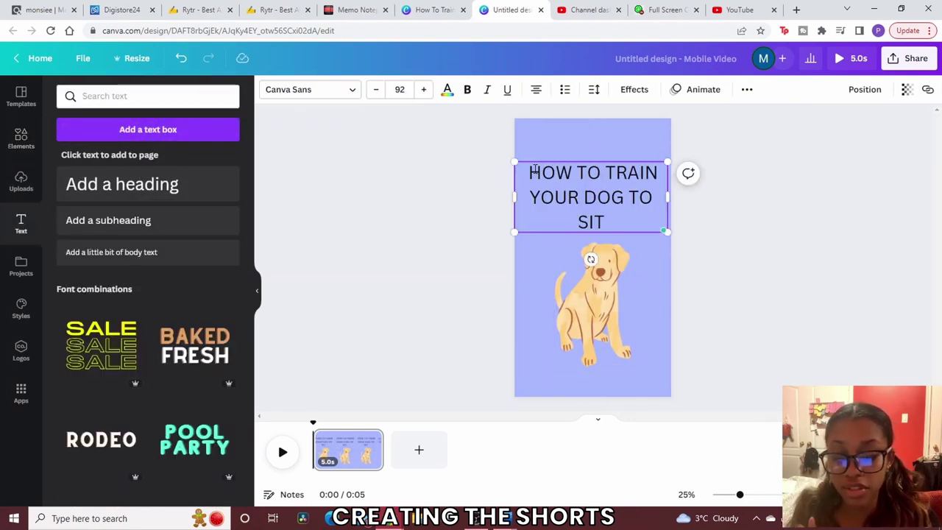
pyautogui.click(350, 92)
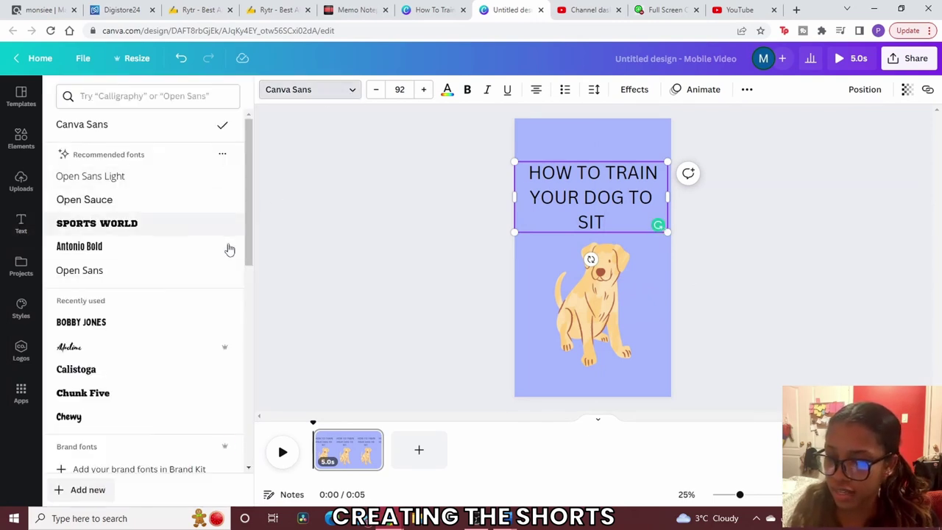
pyautogui.click(137, 328)
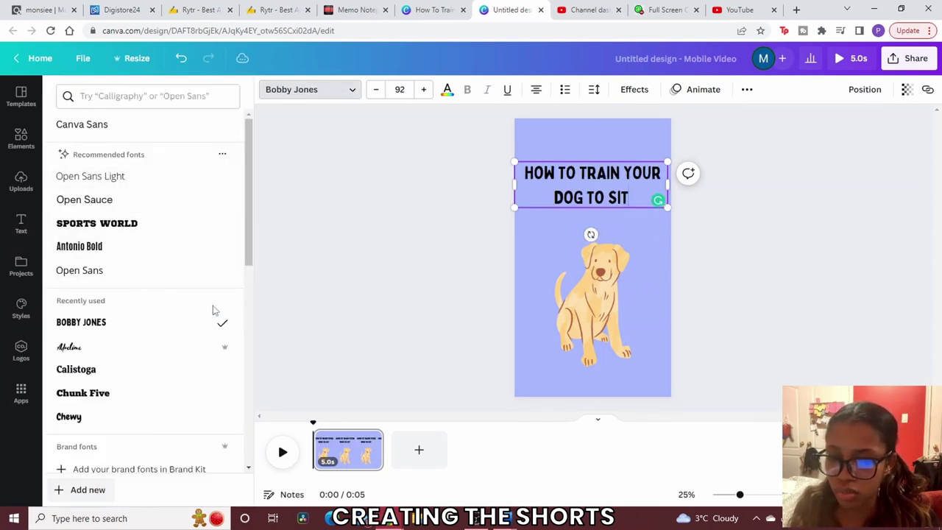
pyautogui.click(704, 204)
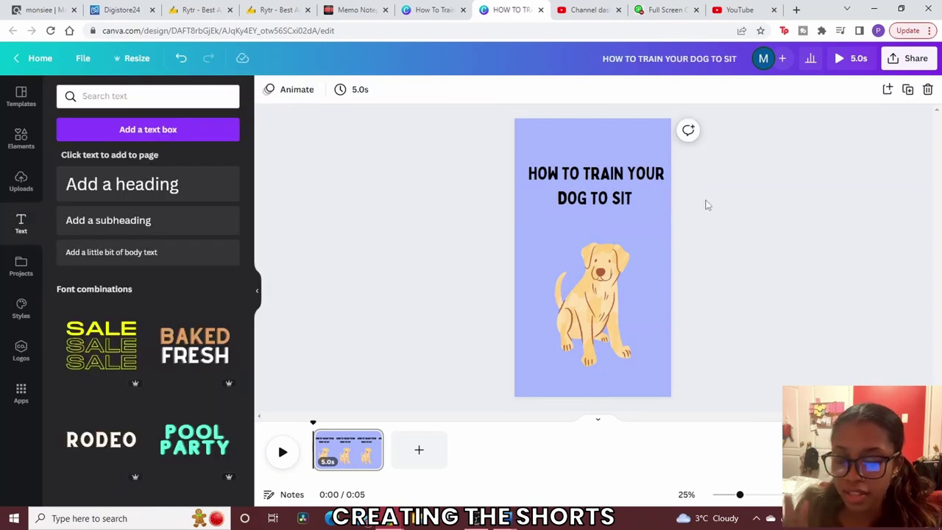
# Step: Enlarge the heading to font size 104
pyautogui.click(617, 180)
pyautogui.click(423, 89)
pyautogui.click(423, 89)
pyautogui.click(423, 89)
pyautogui.click(423, 89)
pyautogui.click(407, 88)
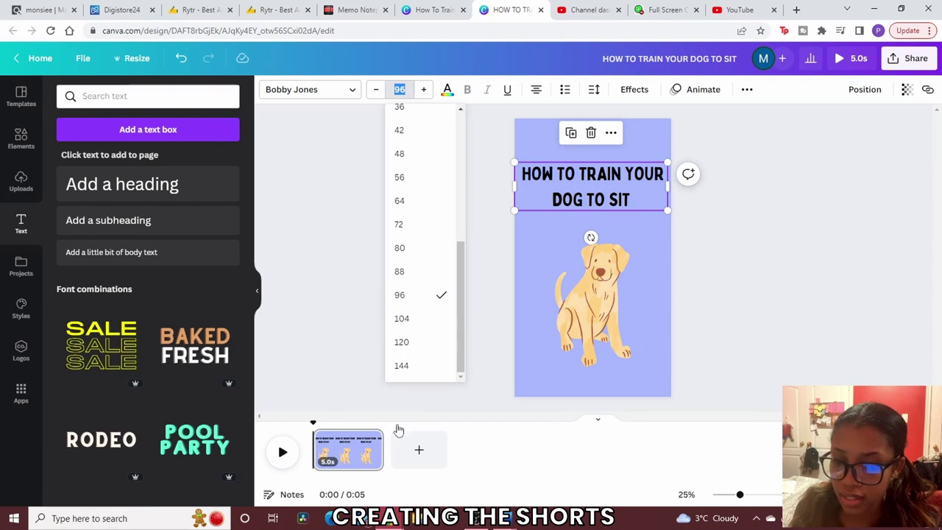
pyautogui.click(423, 317)
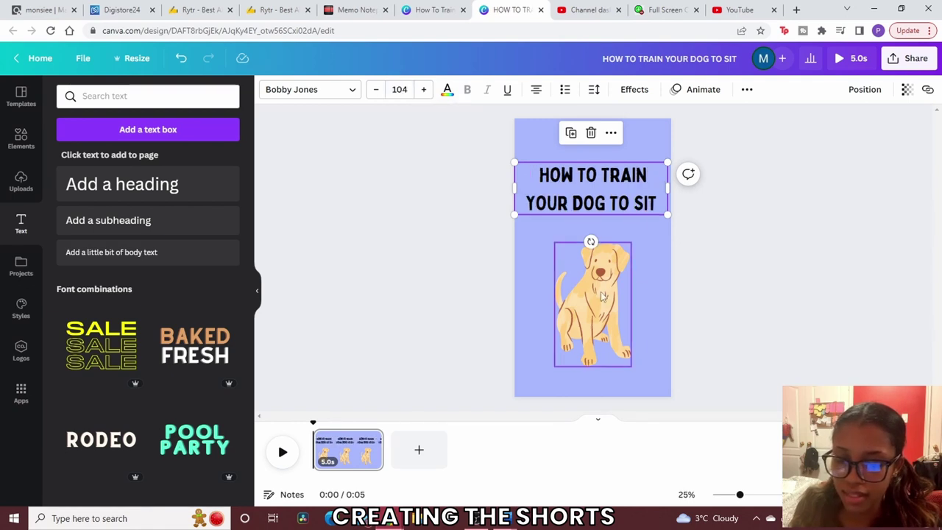
# Step: Place black glasses from a "GLASSES" search over the dog's eyes and add the tilted caption "WITH PROFESSOR WOOF" above its head
pyautogui.click(20, 137)
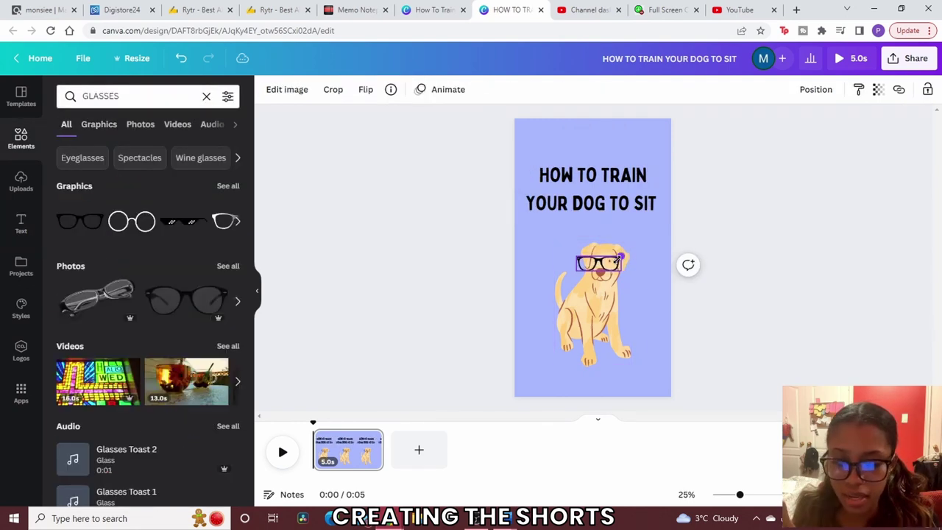
pyautogui.moveTo(618, 271); pyautogui.dragTo(613, 294)
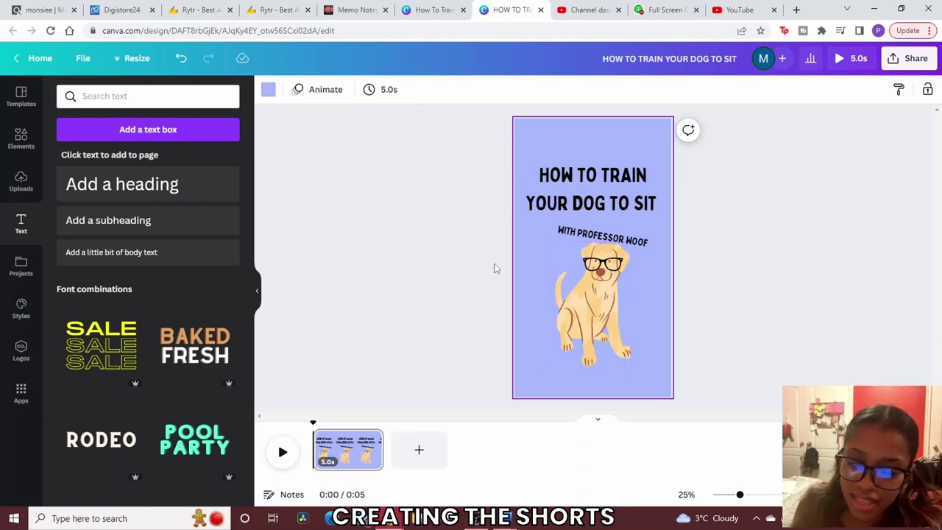
# Step: Move the heading slightly higher on the page to leave more room above the caption
pyautogui.moveTo(578, 200); pyautogui.dragTo(580, 187)
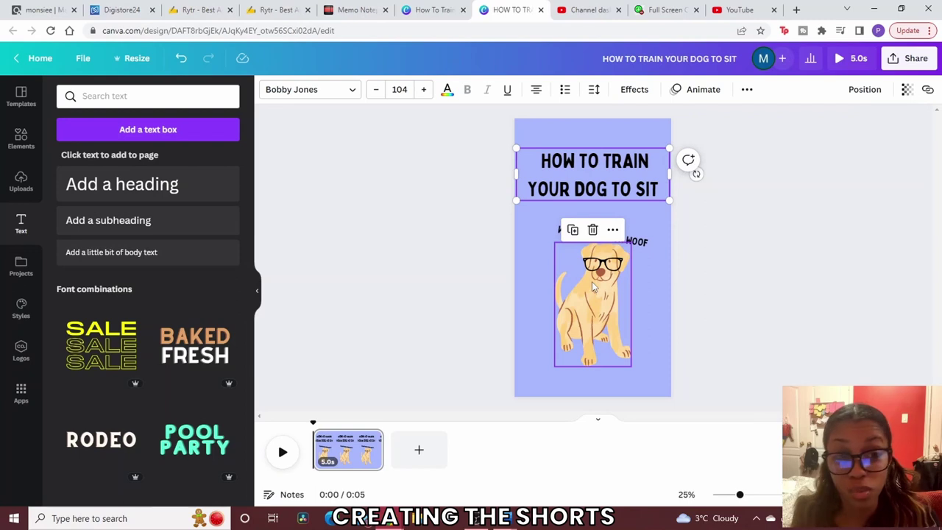
pyautogui.click(646, 379)
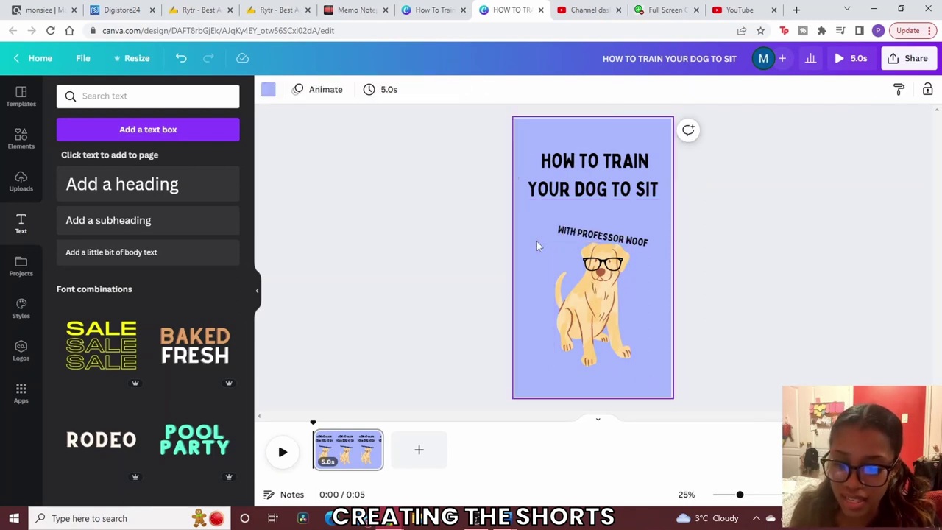
pyautogui.click(606, 147)
pyautogui.click(621, 124)
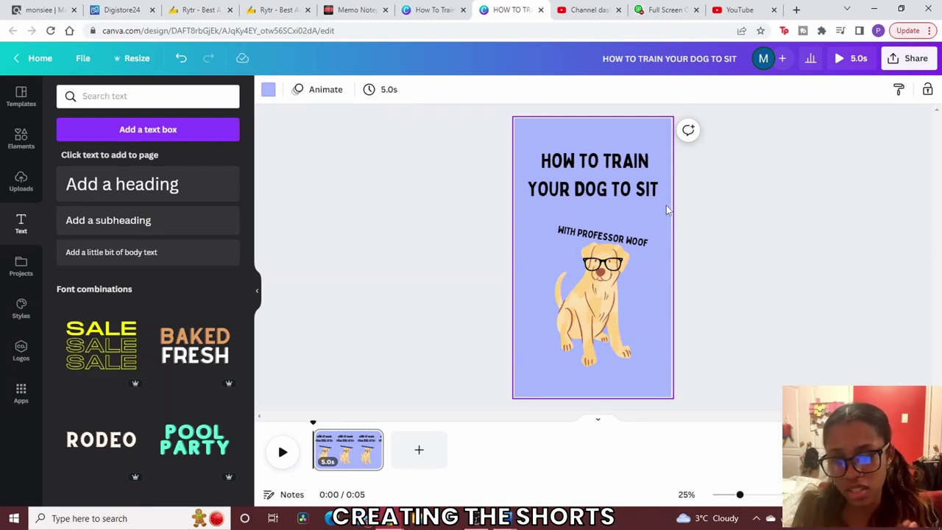
# Step: Apply the Typewriter text animation to the heading and have it play on both enter and exit
pyautogui.click(612, 168)
pyautogui.click(695, 89)
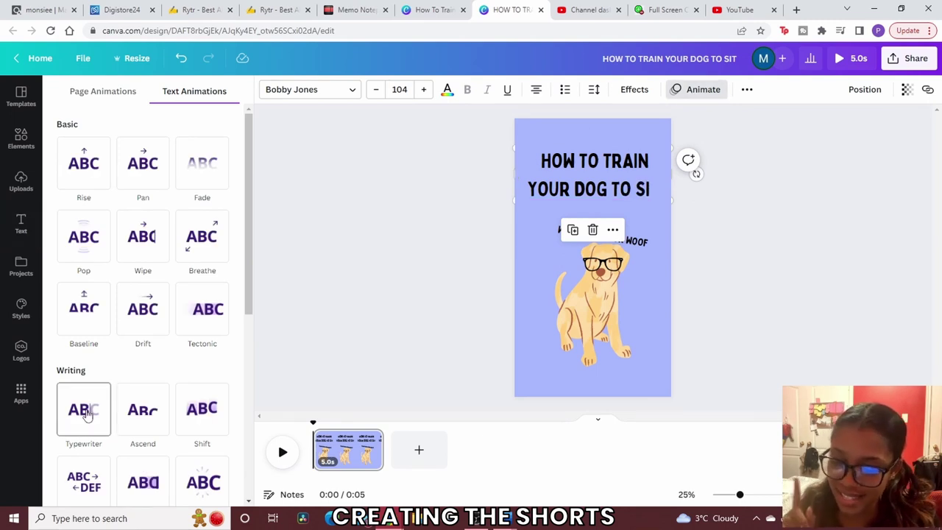
pyautogui.click(86, 415)
pyautogui.moveTo(141, 383)
pyautogui.mouseDown()
pyautogui.moveTo(172, 382)
pyautogui.moveTo(138, 383)
pyautogui.mouseUp()
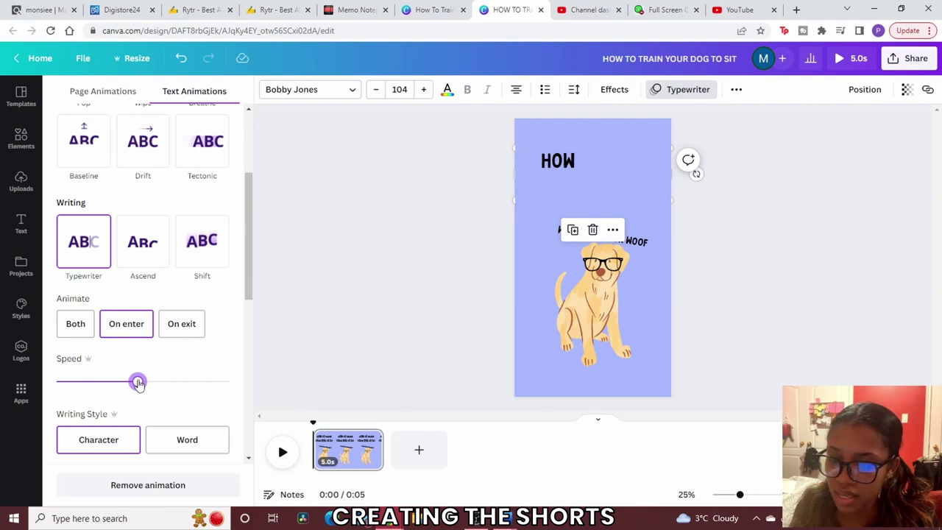
pyautogui.click(77, 323)
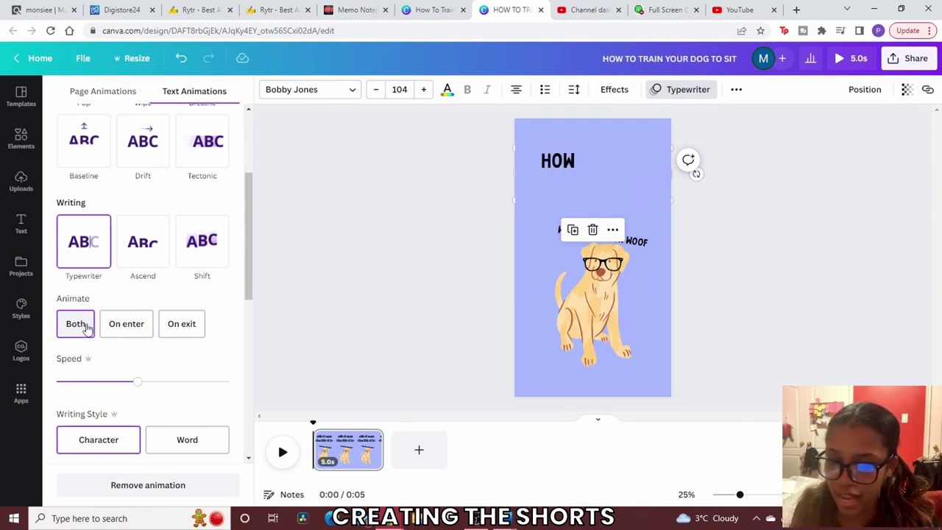
# Step: Apply the Pop animation to the dog's glasses
pyautogui.click(630, 247)
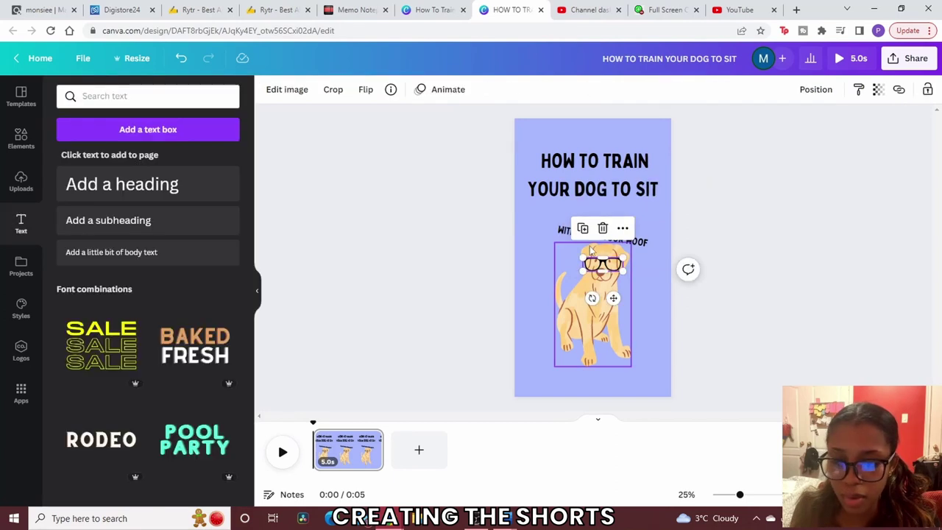
pyautogui.click(438, 89)
pyautogui.click(132, 183)
pyautogui.click(83, 236)
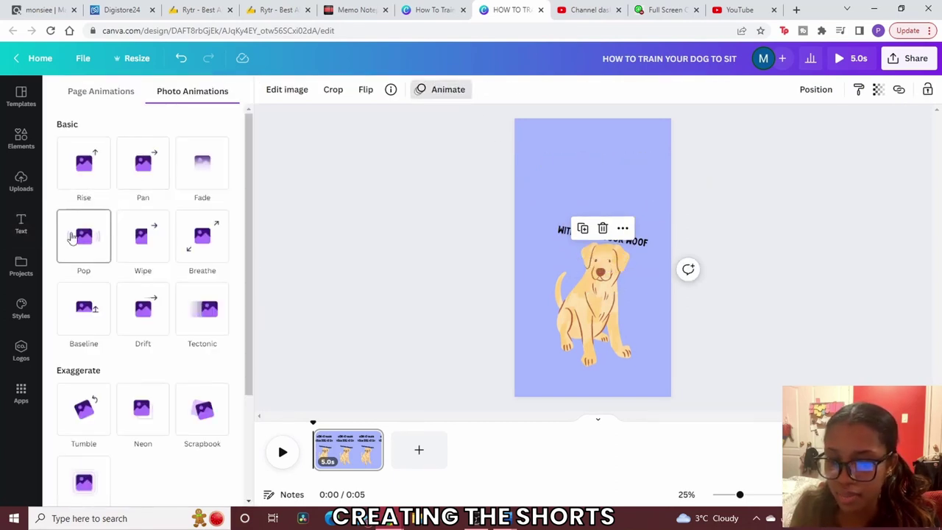
pyautogui.click(674, 357)
pyautogui.click(666, 347)
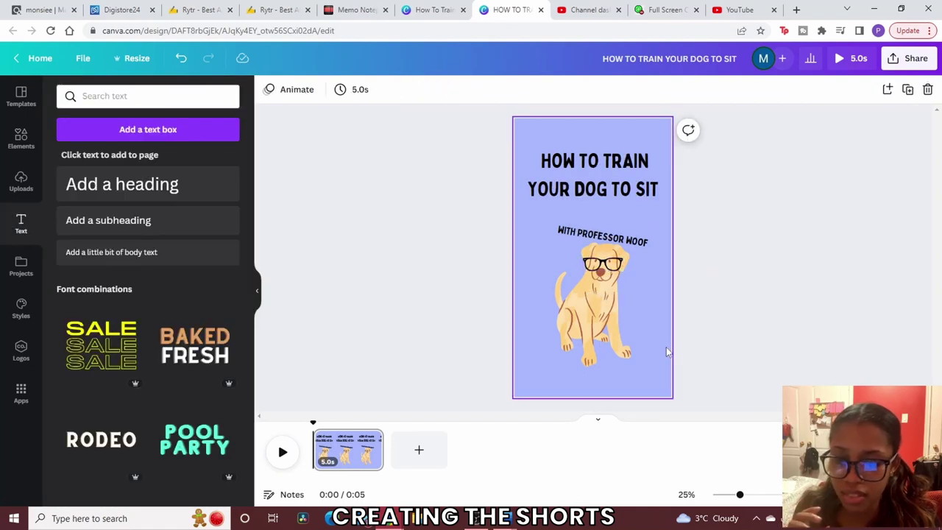
# Step: Preview the video, shorten the page's duration to 3.3 seconds and play it again
pyautogui.click(282, 453)
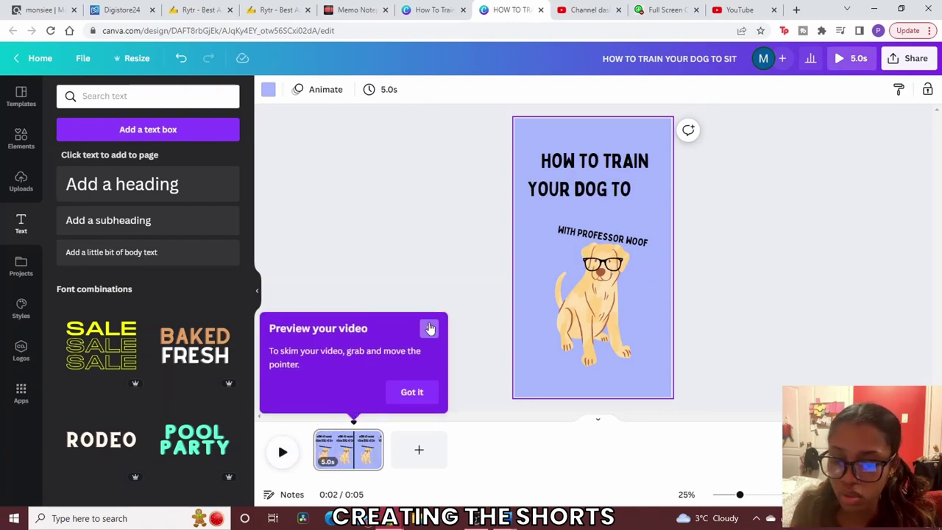
pyautogui.click(430, 329)
pyautogui.moveTo(367, 462); pyautogui.dragTo(344, 463)
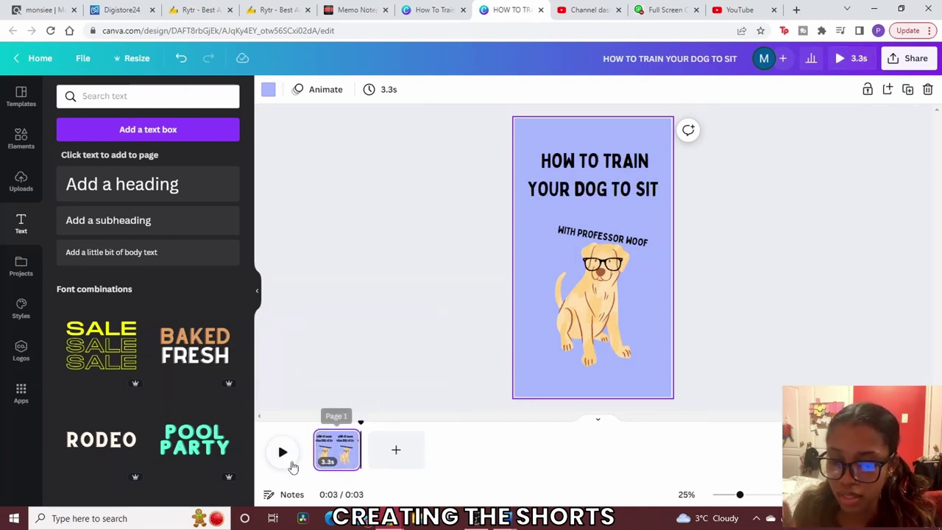
pyautogui.click(284, 452)
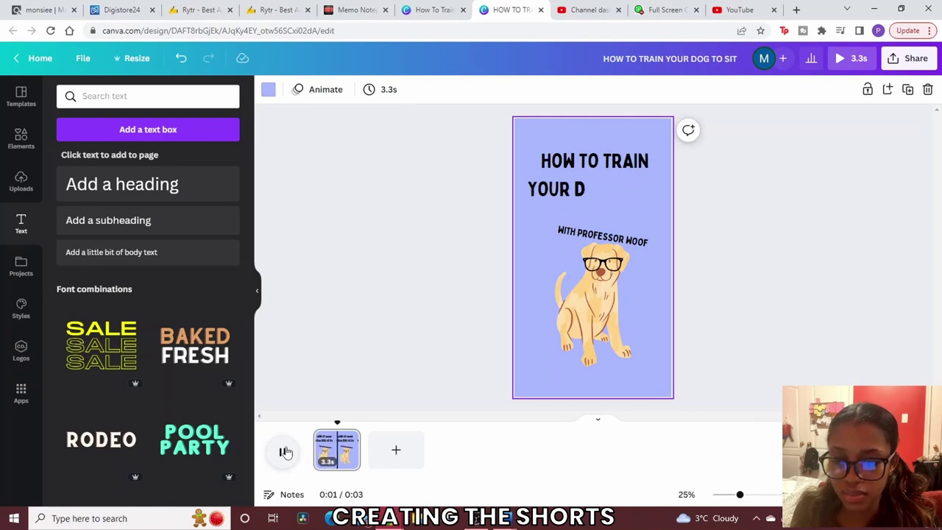
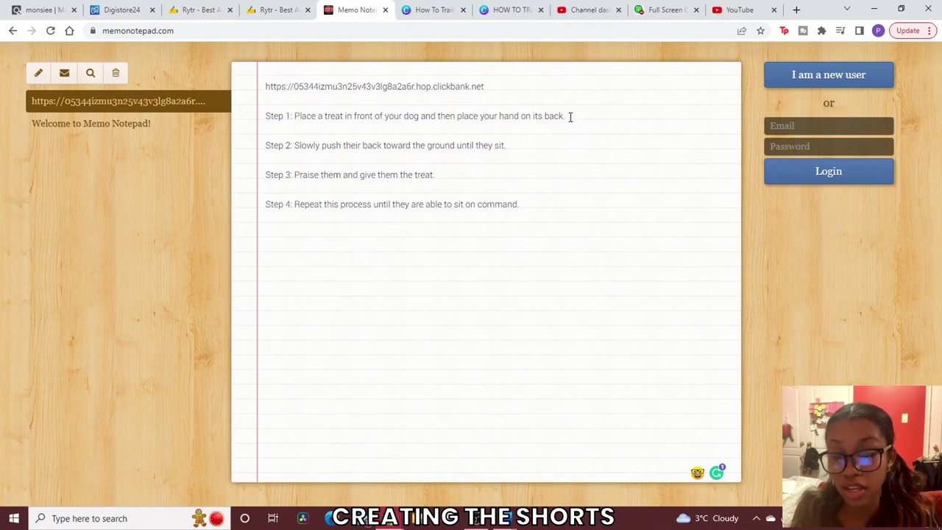
# Step: Copy Step 1 from Memo Notepad, replace the heading on Canva's second page with it and set its font size to 80
pyautogui.moveTo(526, 122); pyautogui.dragTo(269, 110)
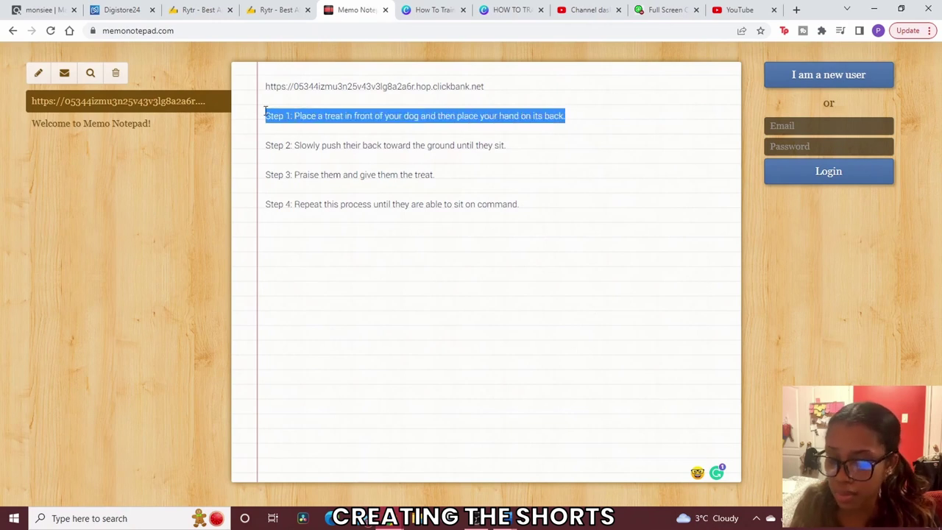
pyautogui.click(512, 9)
pyautogui.doubleClick(660, 190)
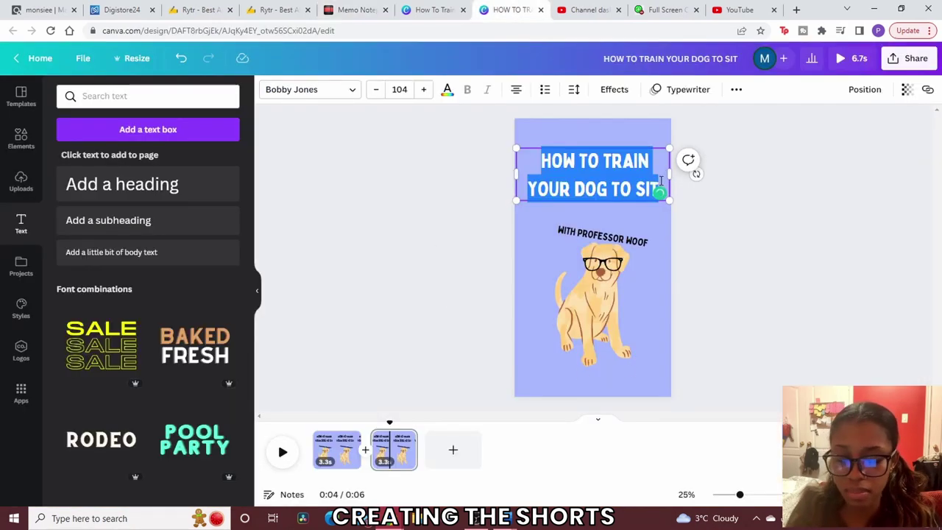
pyautogui.press('BackSpace')
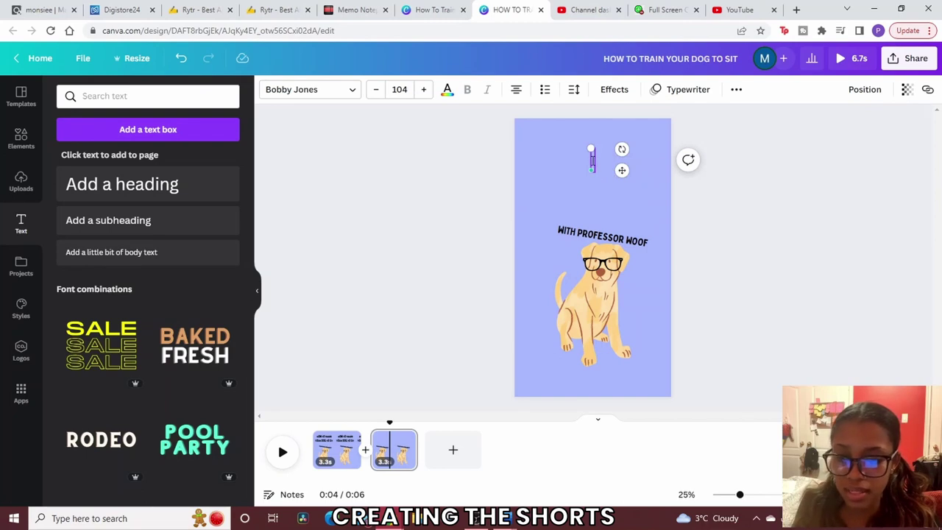
pyautogui.rightClick(592, 158)
pyautogui.click(637, 253)
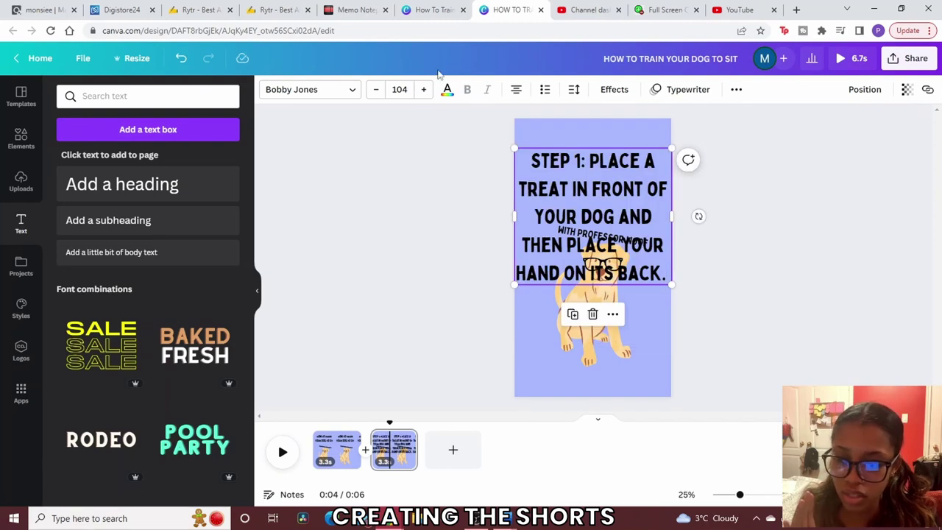
pyautogui.click(401, 89)
pyautogui.click(420, 258)
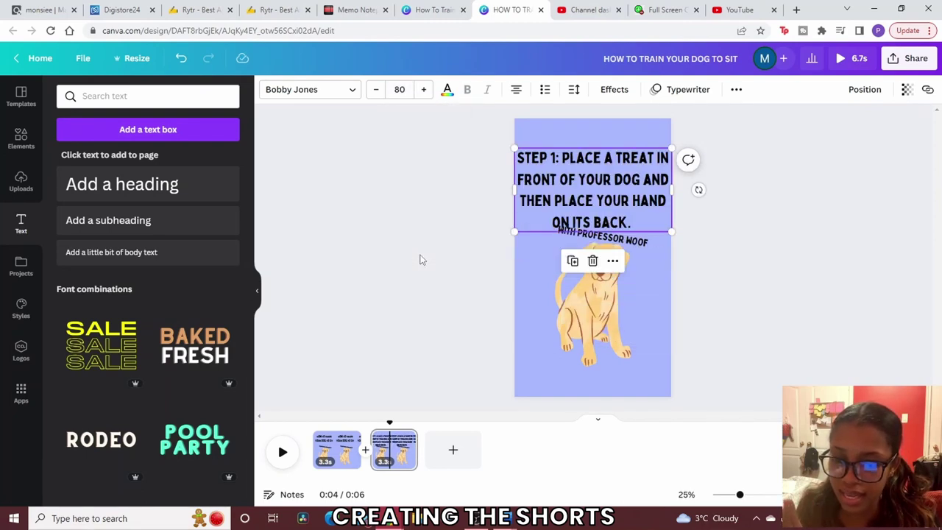
# Step: Move the dog lower on the second page and delete the "WITH PROFESSOR WOOF" caption and the glasses
pyautogui.click(608, 284)
pyautogui.click(646, 243)
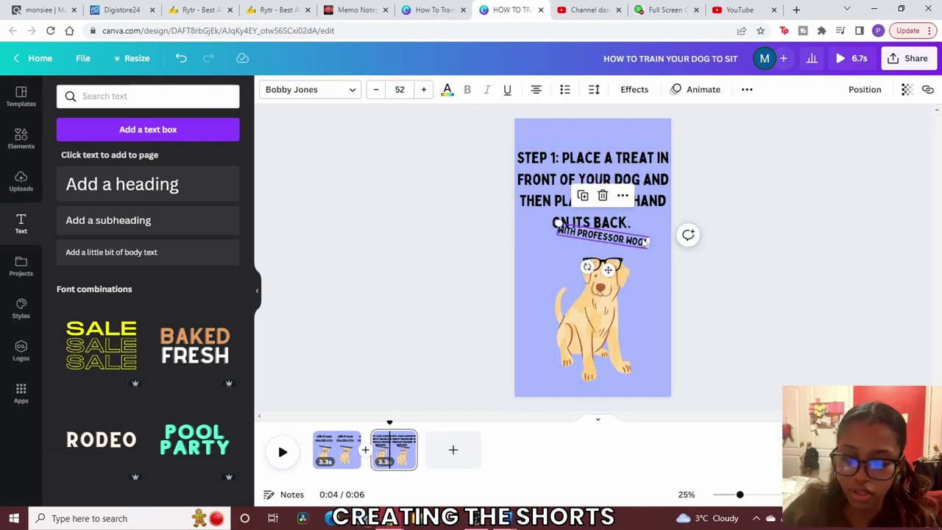
pyautogui.press('Delete')
pyautogui.click(611, 269)
pyautogui.press('Delete')
pyautogui.click(598, 291)
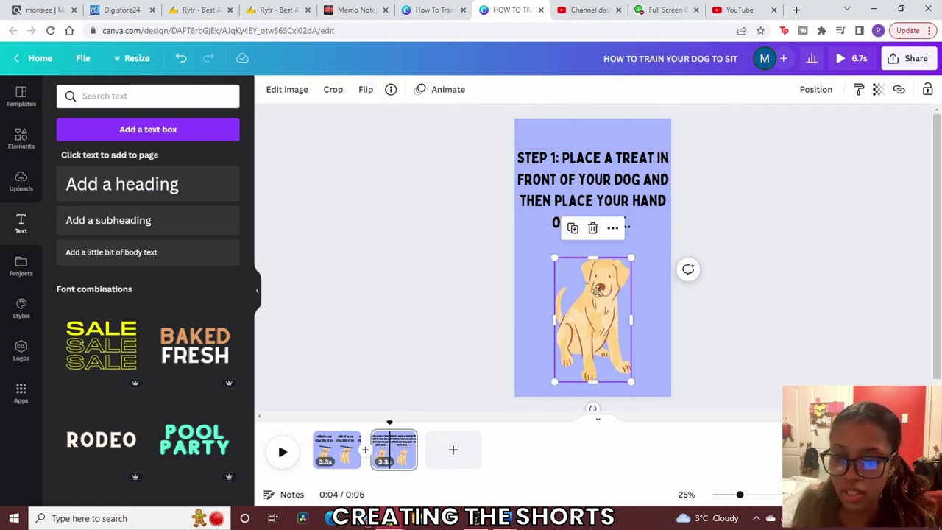
# Step: Search the elements for DOG graphics and replace the yellow dog on the second page with the red sitting dog
pyautogui.moveTo(598, 291); pyautogui.dragTo(598, 285)
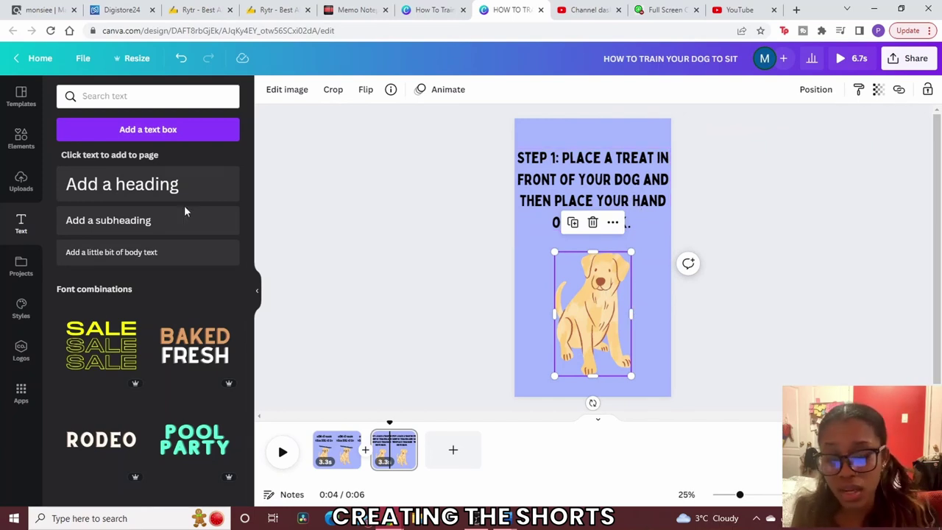
pyautogui.click(25, 155)
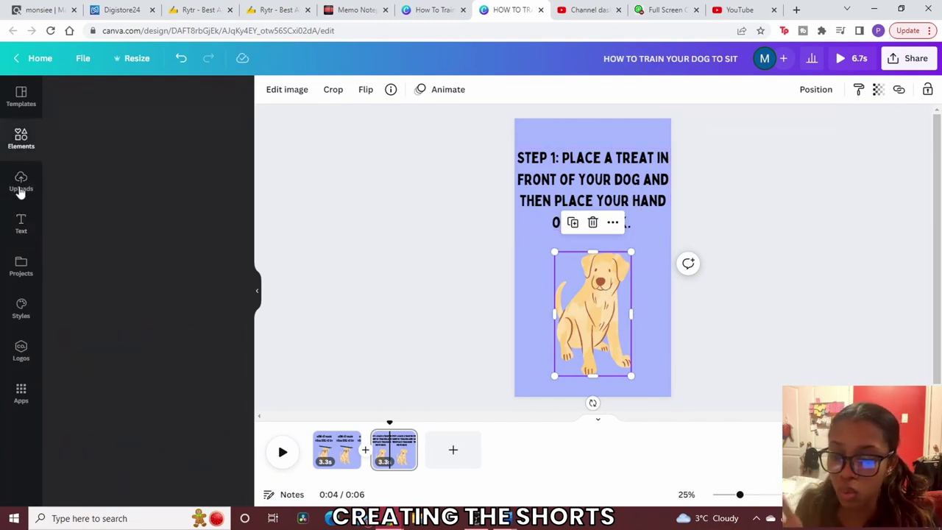
pyautogui.click(131, 96)
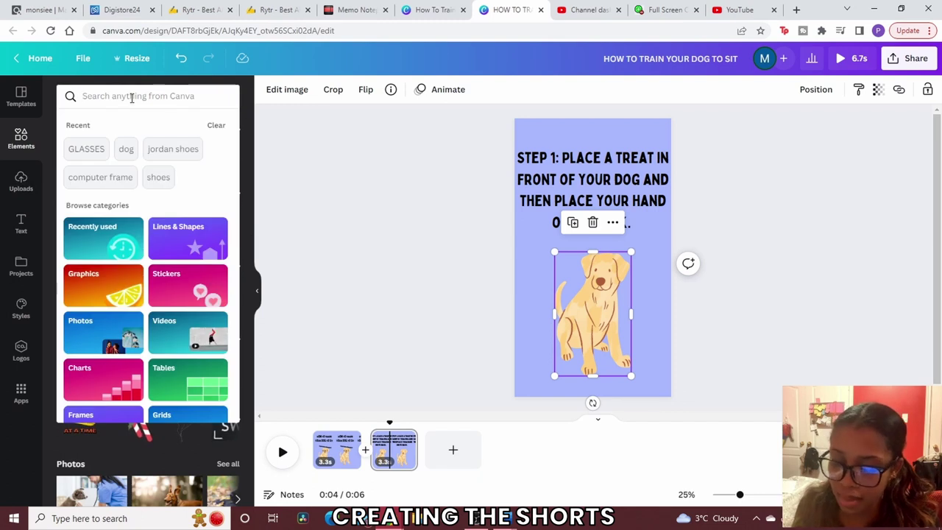
pyautogui.write('DOG')
pyautogui.press('Return')
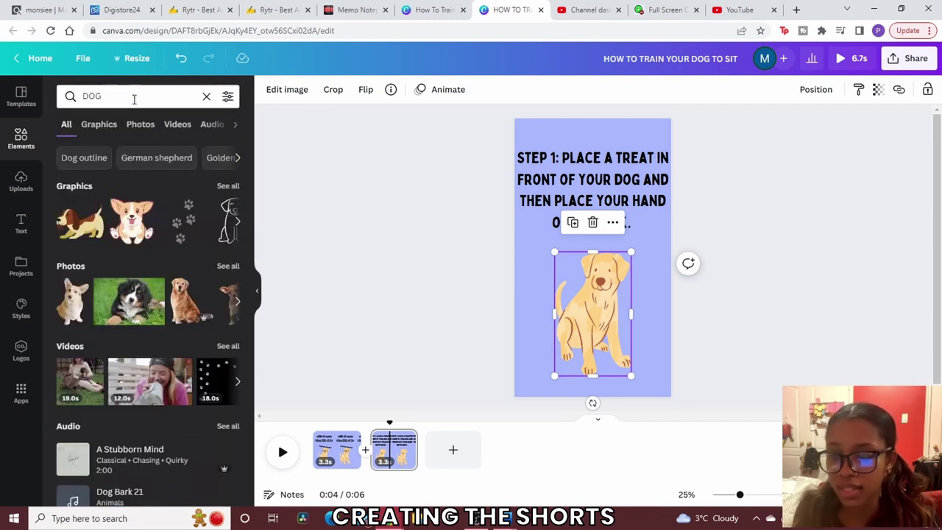
pyautogui.click(101, 125)
pyautogui.scroll(-2, 133, 313)
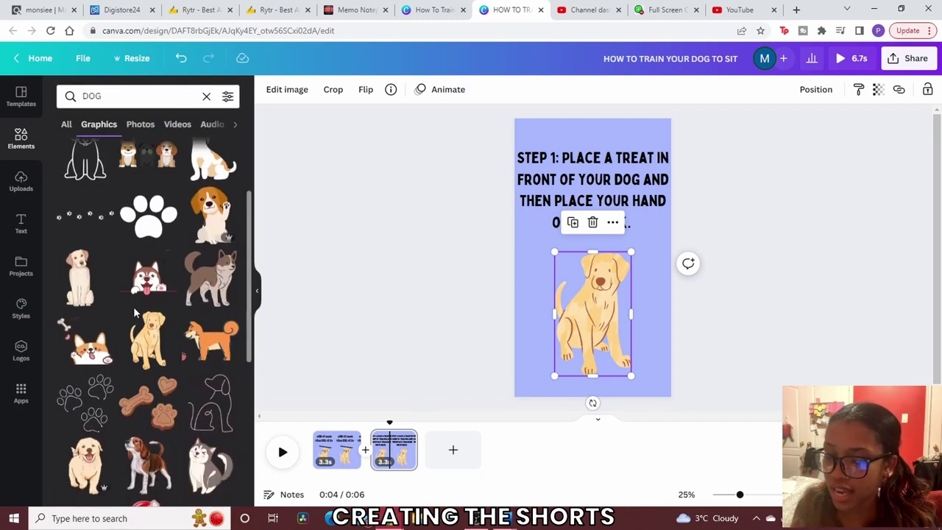
pyautogui.scroll(-3, 197, 353)
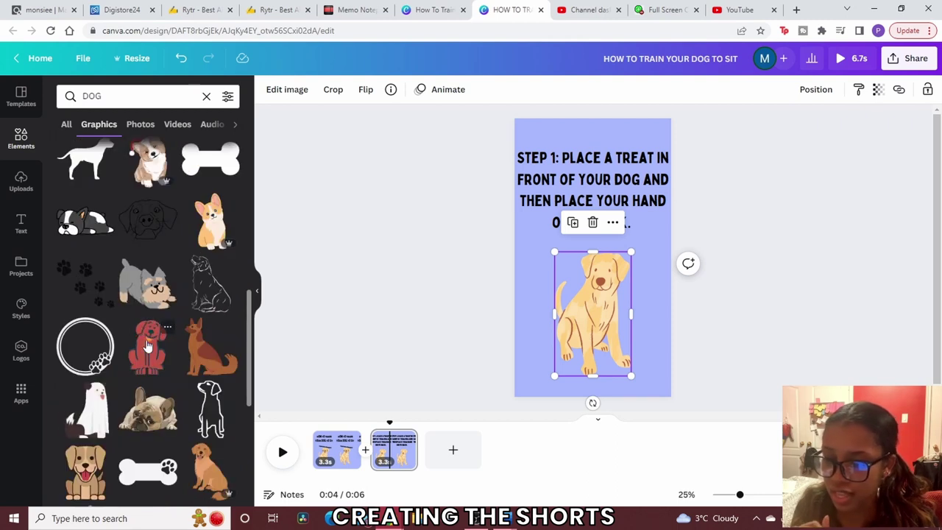
pyautogui.moveTo(147, 346); pyautogui.dragTo(592, 313)
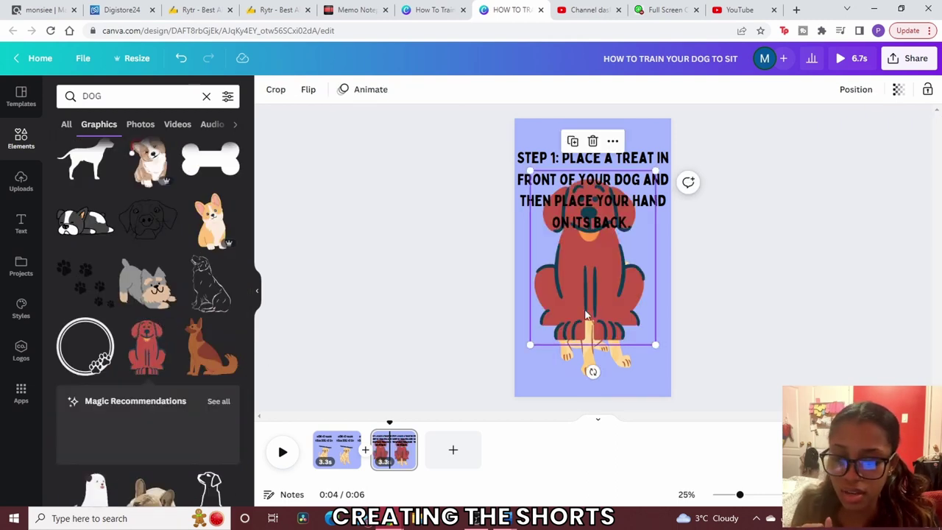
pyautogui.click(622, 368)
# Step: Narrow the Step 1 heading's text box and move it slightly lower, centred above the red dog
pyautogui.click(615, 171)
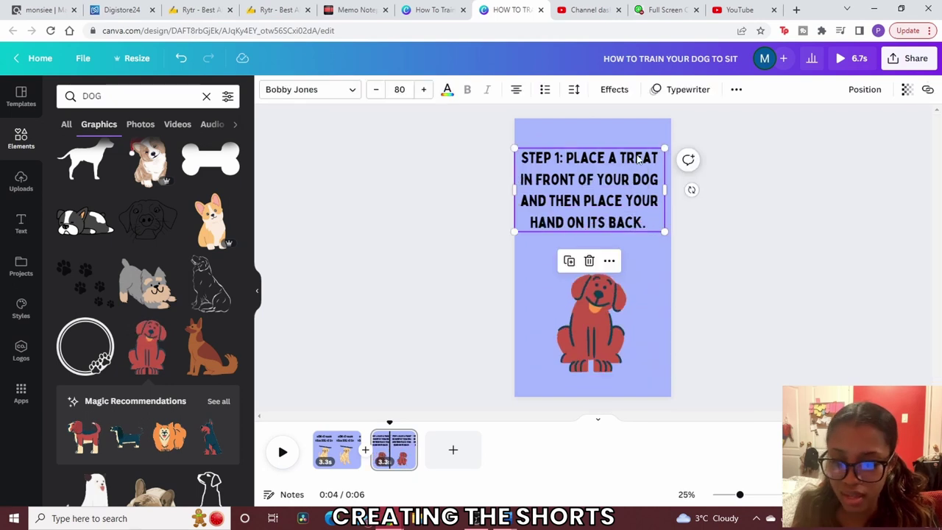
pyautogui.moveTo(615, 171); pyautogui.dragTo(607, 179)
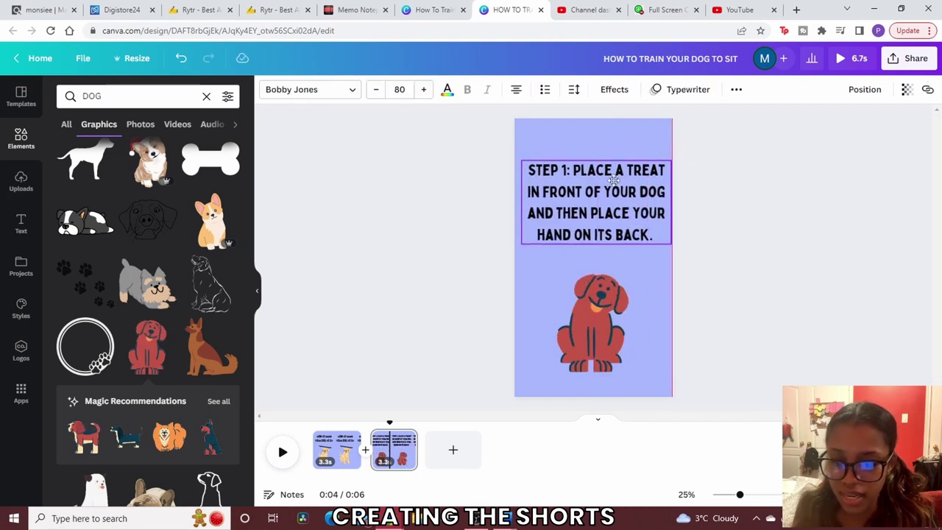
pyautogui.click(456, 336)
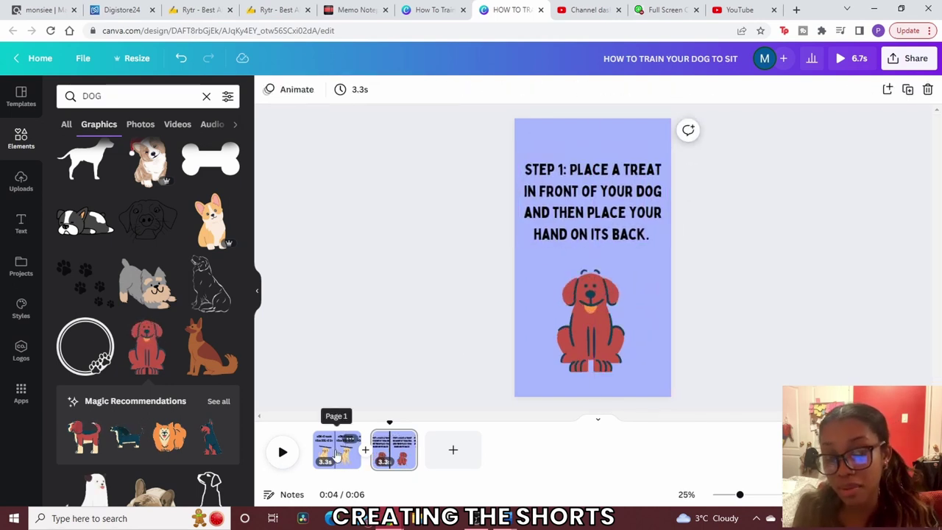
# Step: Play the video from the first page to preview both pages' animations
pyautogui.moveTo(386, 422); pyautogui.dragTo(369, 422)
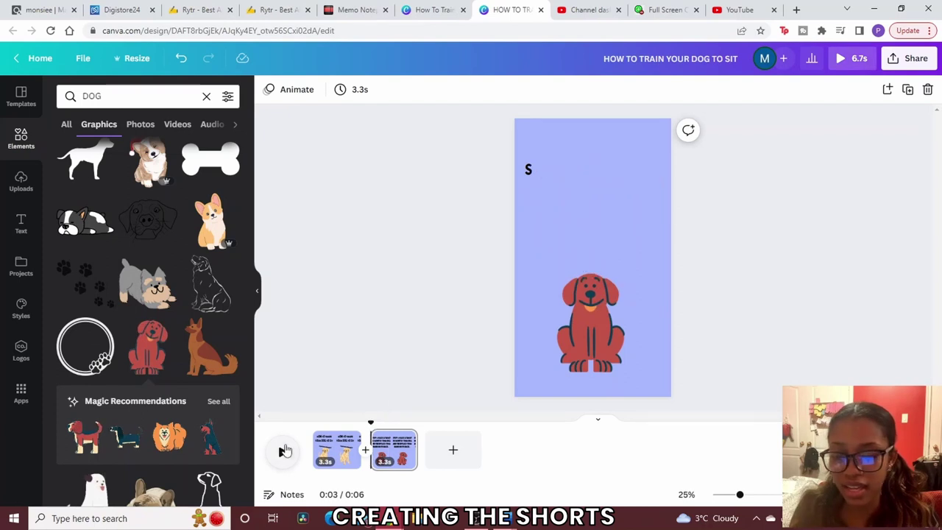
pyautogui.click(282, 451)
pyautogui.click(282, 451)
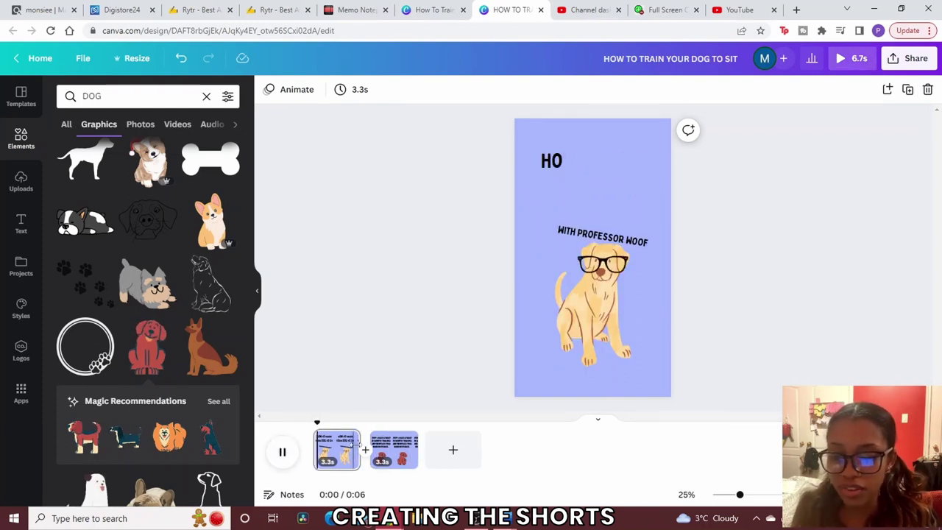
# Step: Duplicate the Step 1 page and replace the copy's heading with the Step 2 sentence copied from Memo Notepad
pyautogui.click(398, 459)
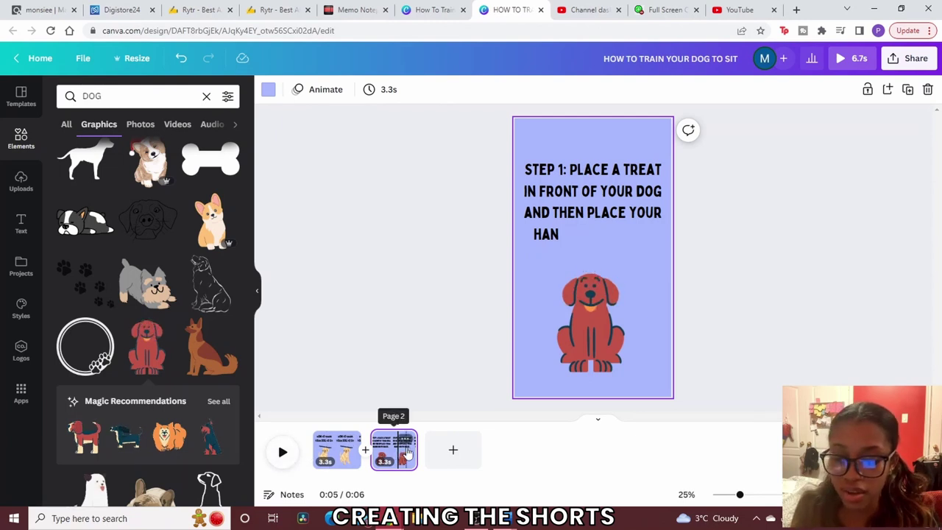
pyautogui.click(405, 440)
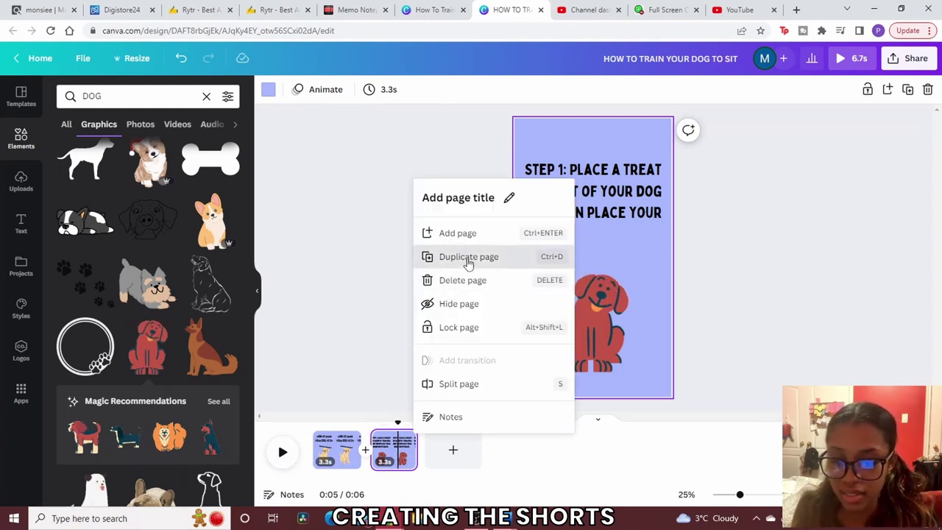
pyautogui.click(340, 6)
pyautogui.moveTo(511, 150); pyautogui.dragTo(264, 147)
pyautogui.click(510, 10)
pyautogui.click(517, 156)
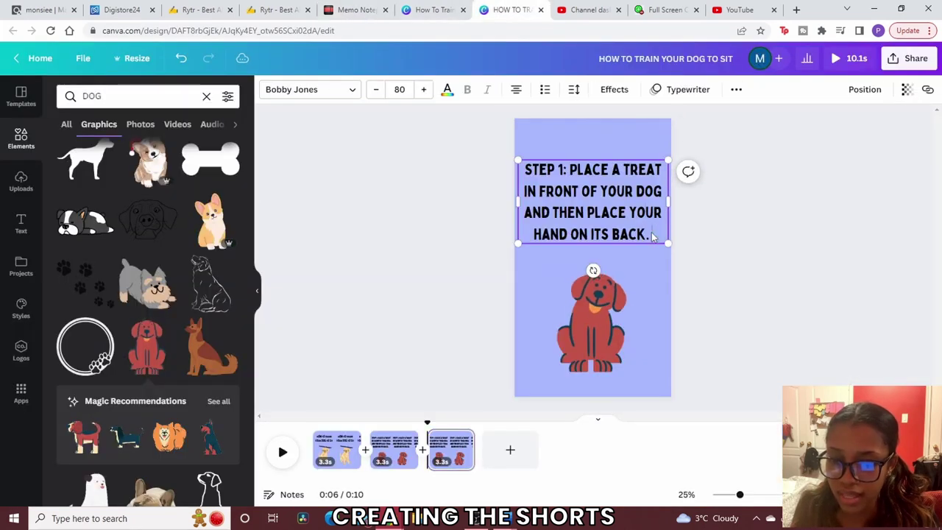
pyautogui.hotkey('ctrl', 'a')
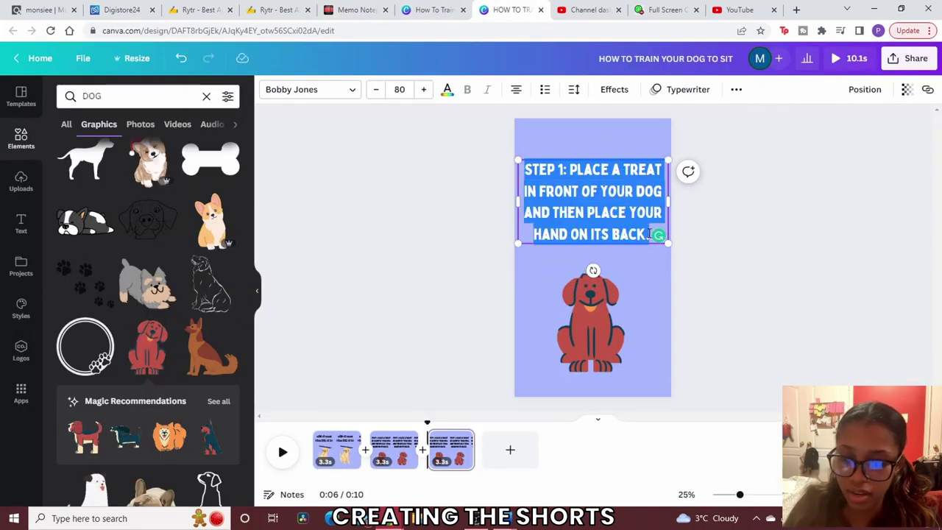
pyautogui.press('BackSpace')
pyautogui.write('STEP 2: SLOWLY PUSH THEIR BACK TOWARD THE GROUND UNTIL THEY SIT.')
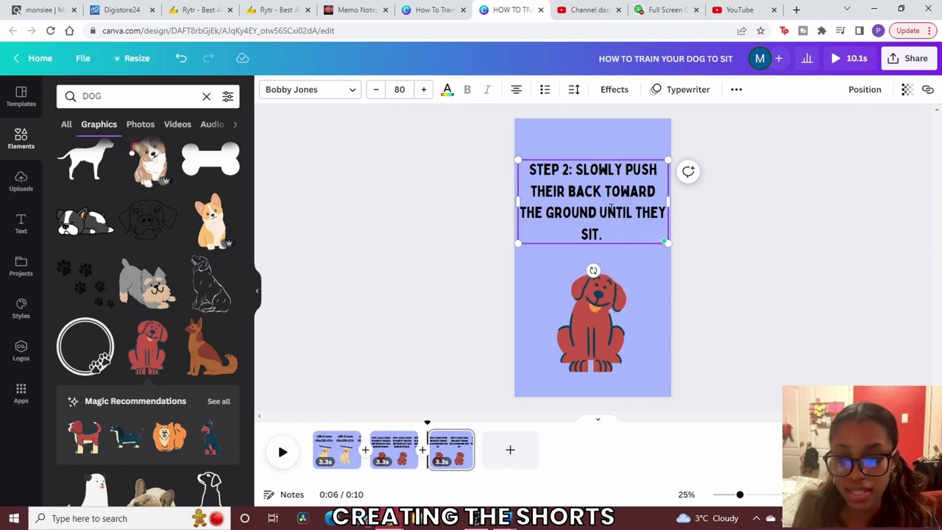
# Step: Preview the Step 2 page, then add matching pages for Step 3 and Step 4 with their sentences from Memo Notepad
pyautogui.click(284, 453)
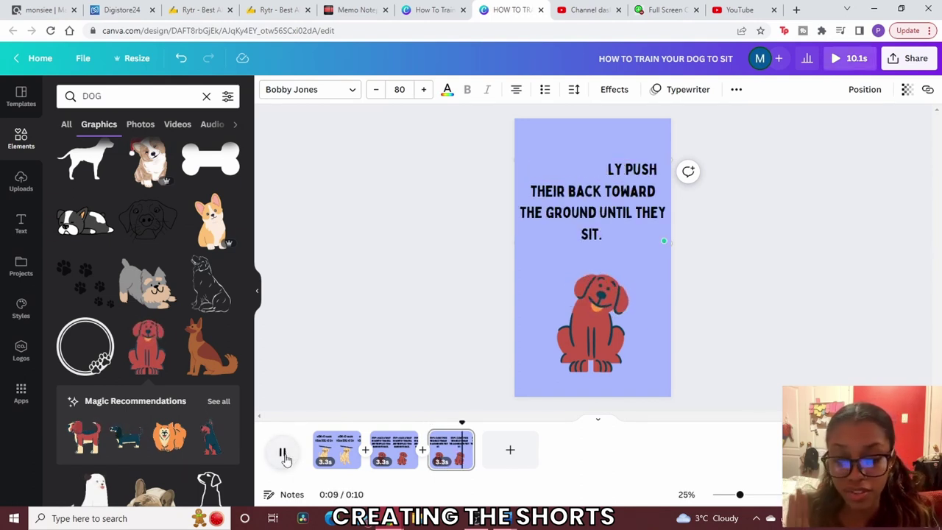
pyautogui.click(357, 10)
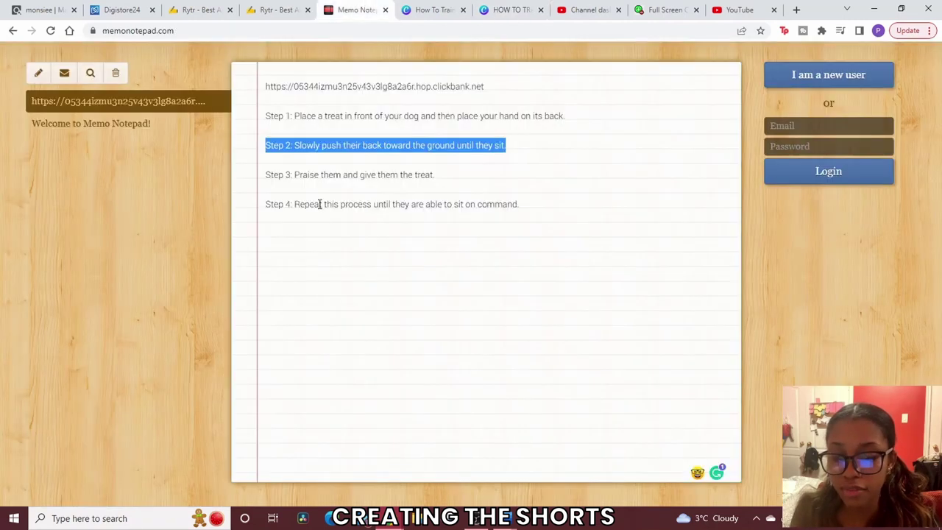
pyautogui.click(511, 10)
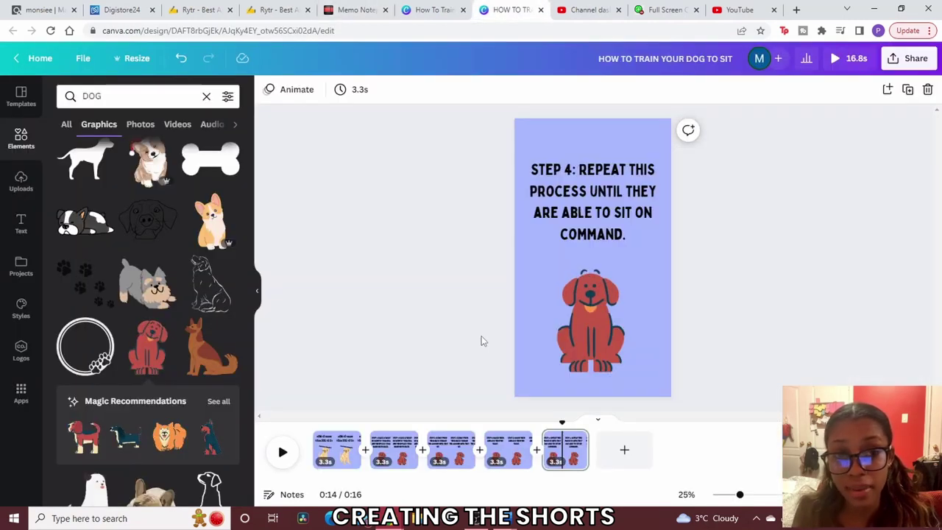
# Step: Play the video from the start and delete the extra copy of the Step 4 page
pyautogui.moveTo(562, 441); pyautogui.dragTo(270, 460)
pyautogui.click(283, 452)
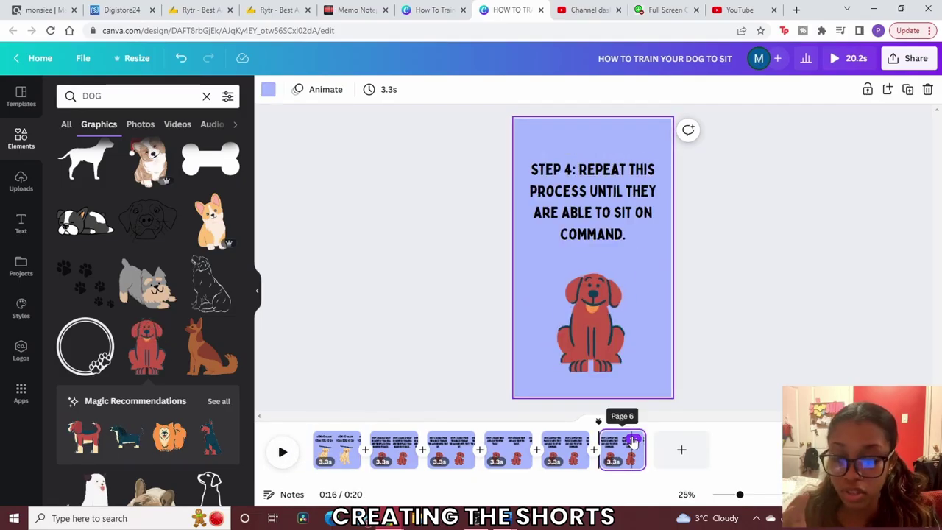
pyautogui.click(637, 438)
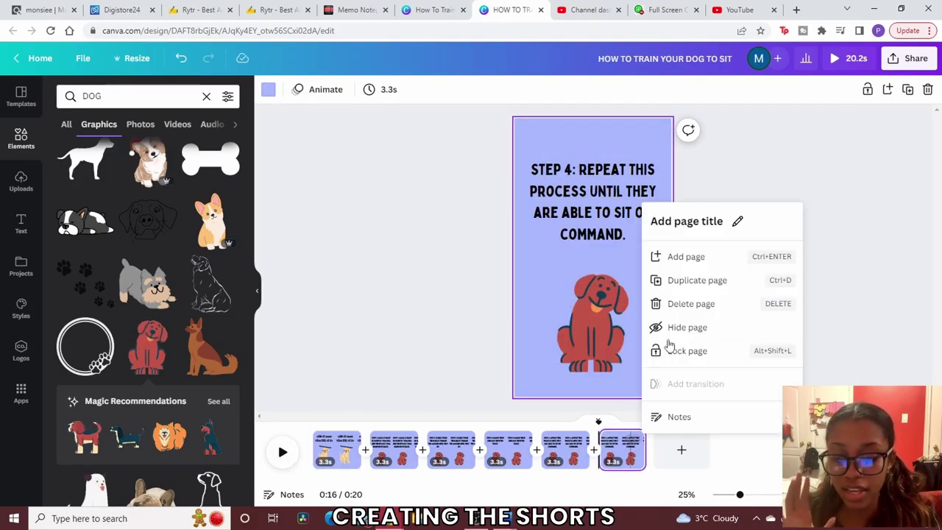
pyautogui.click(692, 304)
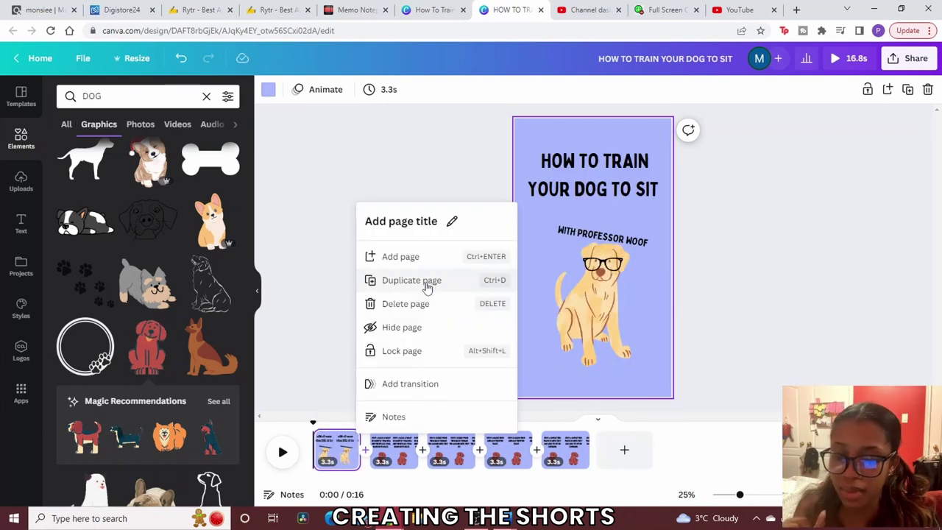
# Step: Duplicate the title page and move the copy to the end of the video
pyautogui.click(348, 439)
pyautogui.click(427, 287)
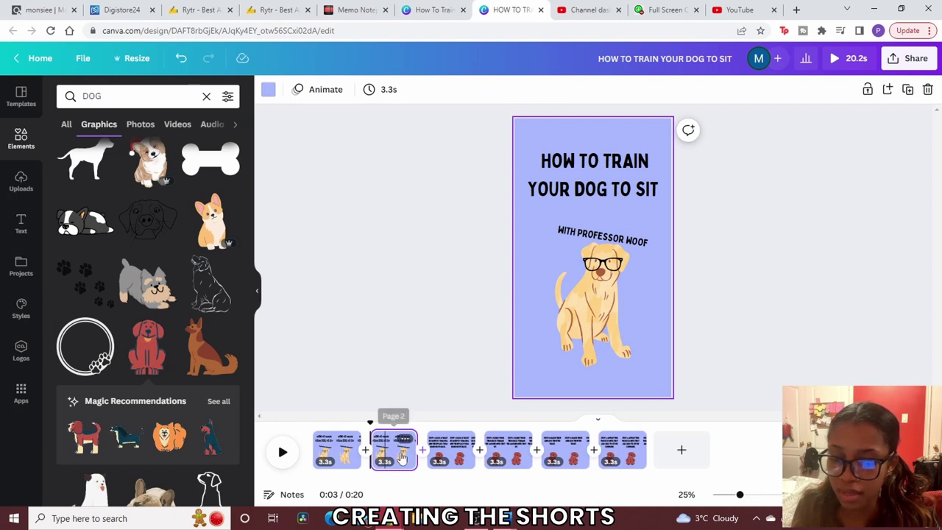
pyautogui.moveTo(393, 450); pyautogui.dragTo(550, 458)
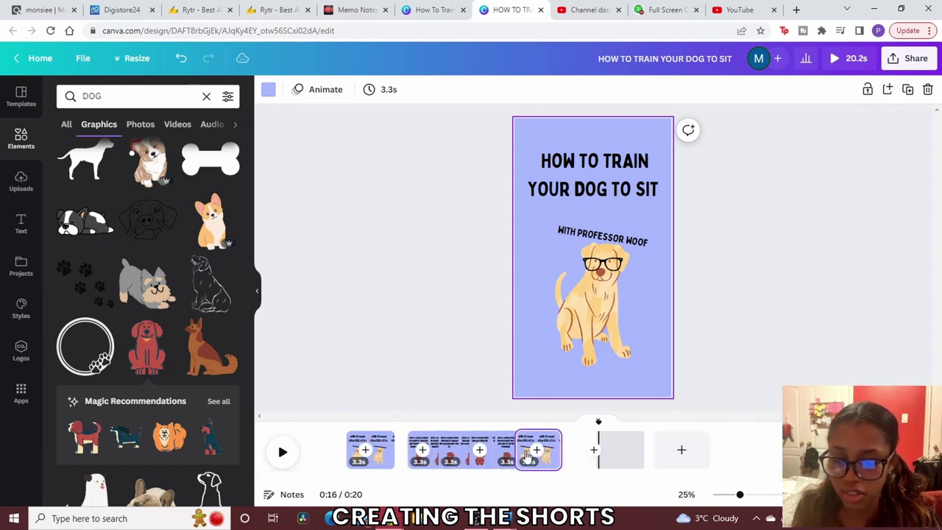
# Step: Replace the last page's heading with "LINK IN DESCRIPTION TO LEARN MORE"
pyautogui.click(617, 186)
pyautogui.tripleClick(658, 189)
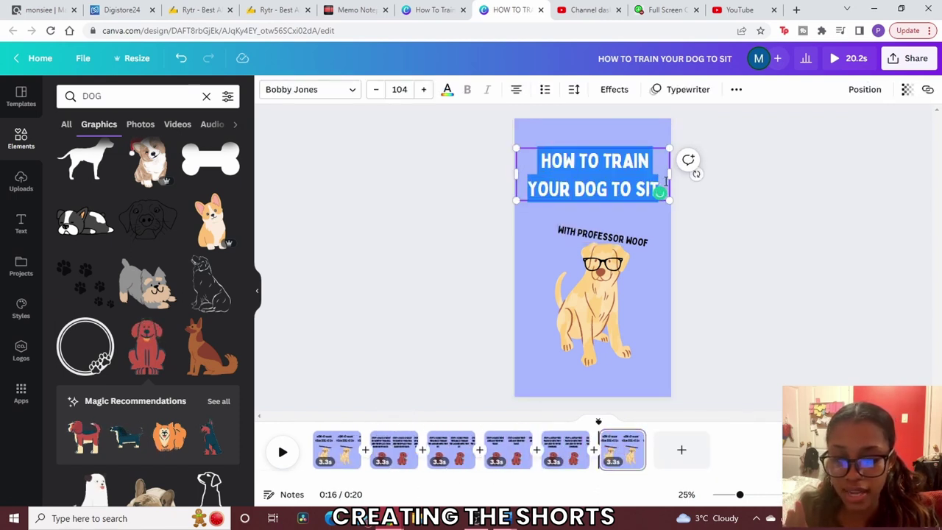
pyautogui.write('LINK IN DESCRIPTION TO LEARN MORE')
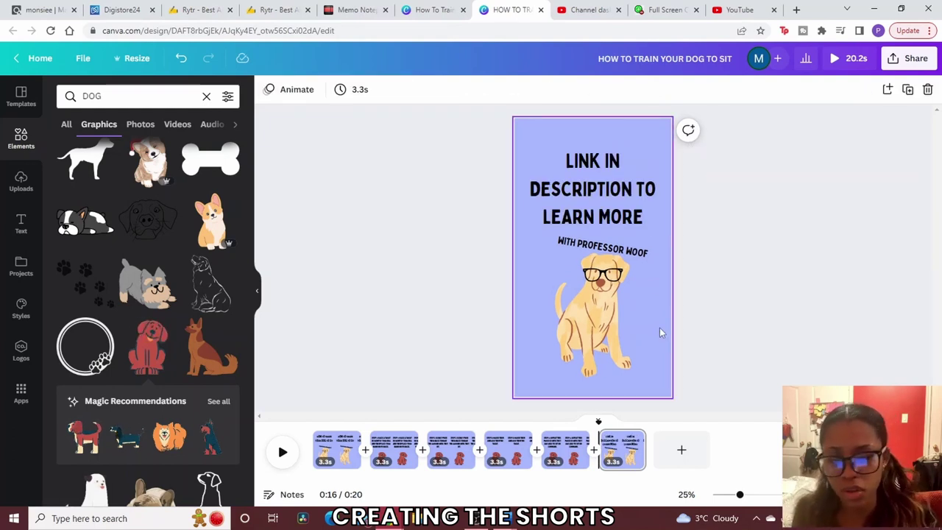
# Step: Search the elements for ARROW and add a white downward-pointing arrow beside the dog's feet on the last page
pyautogui.click(206, 96)
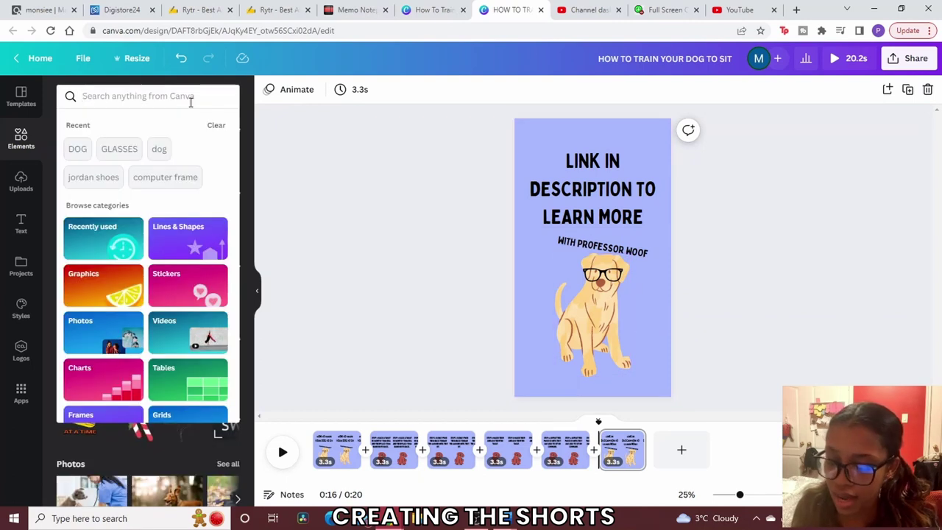
pyautogui.write('ARROW')
pyautogui.press('Return')
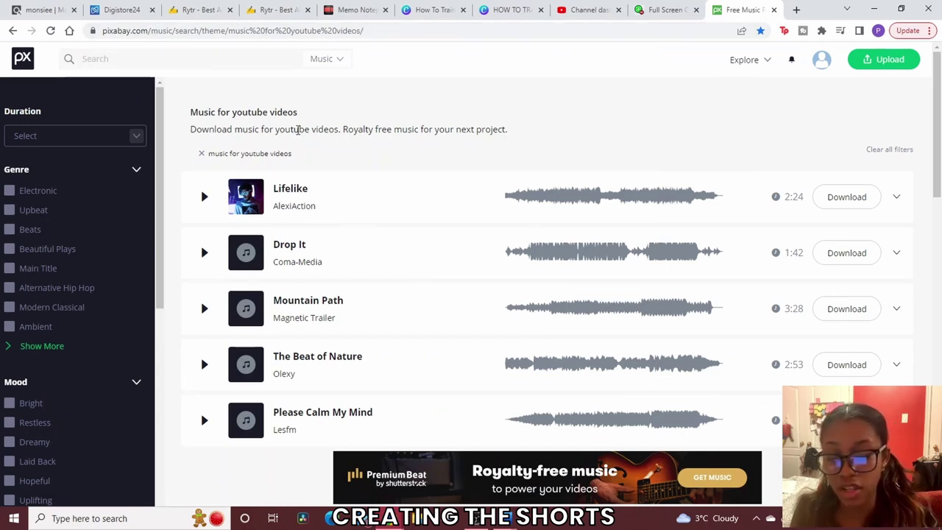
# Step: Search Pixabay's music for "aesthetic upbeat" and download the track "Everything Will Be Okay"
pyautogui.hotkey('alt', 'Left')
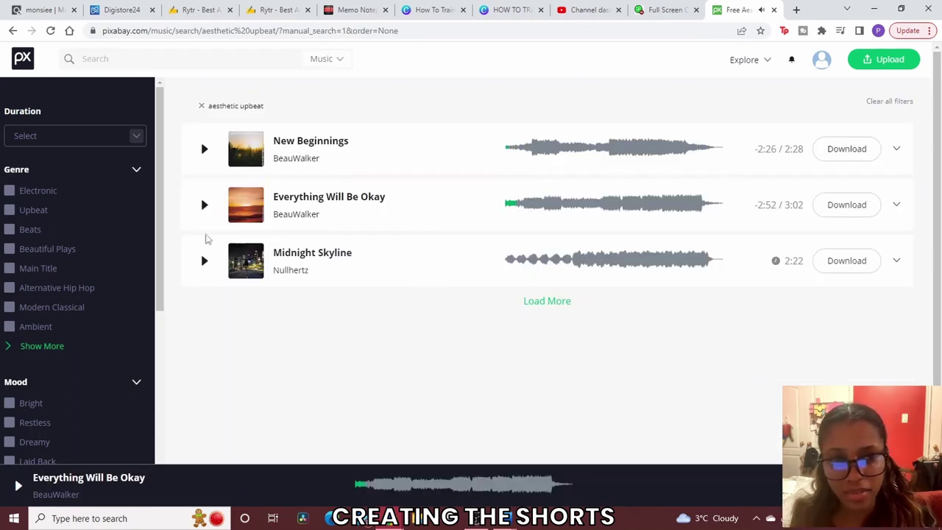
pyautogui.click(843, 208)
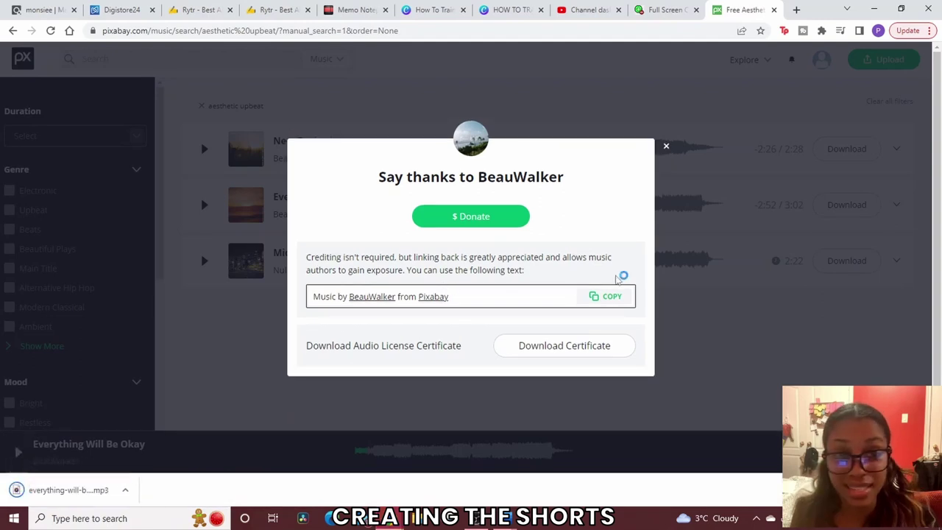
pyautogui.click(463, 64)
# Step: Return to Canva, add the uploaded audio acoustic-motivation-11290.mp3 to the video and play it back
pyautogui.click(512, 10)
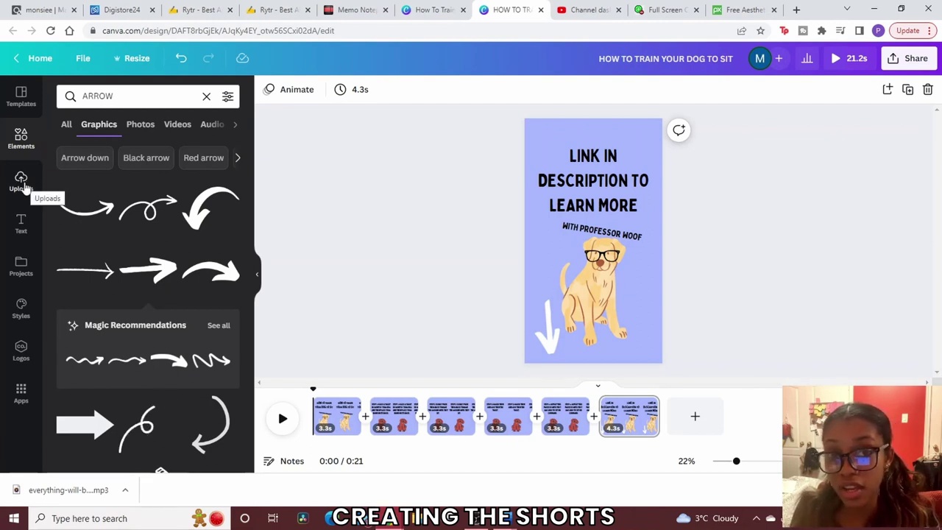
pyautogui.click(21, 183)
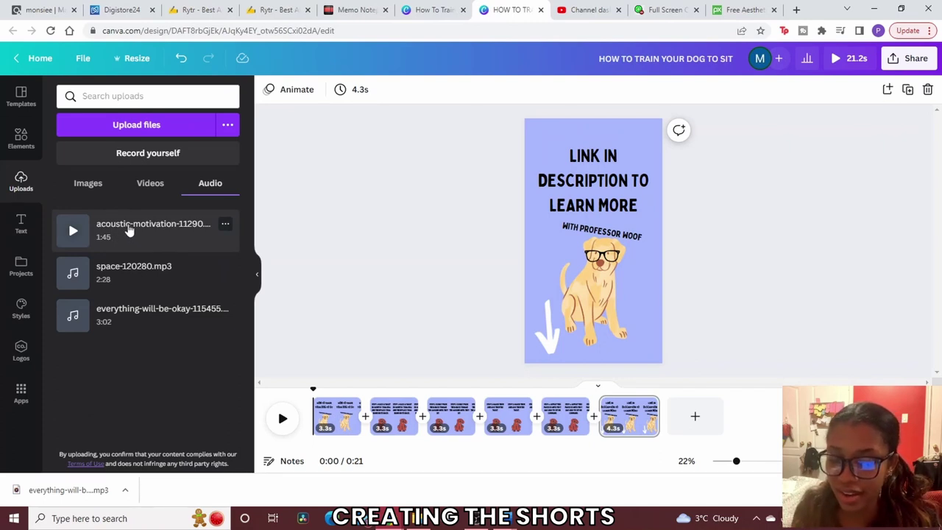
pyautogui.click(129, 230)
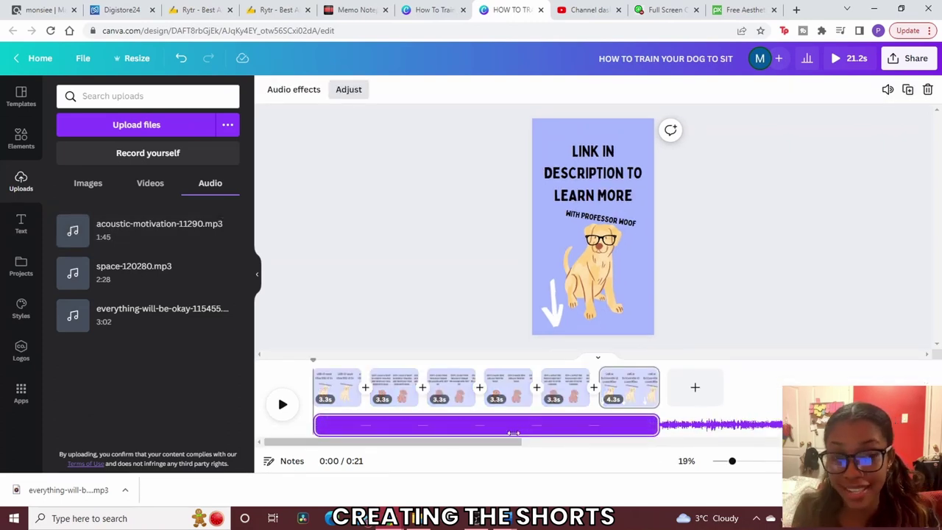
pyautogui.click(282, 404)
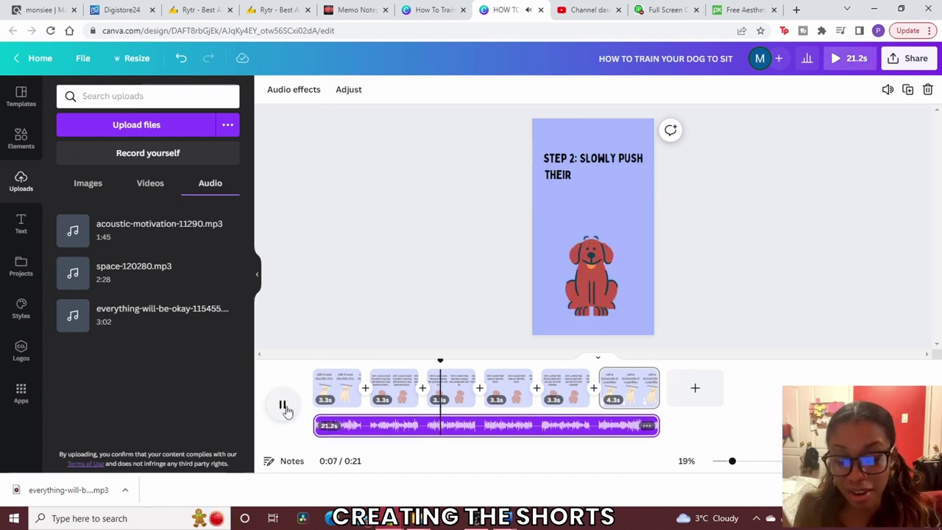
# Step: Pause the video playback and deselect the music track
pyautogui.click(283, 404)
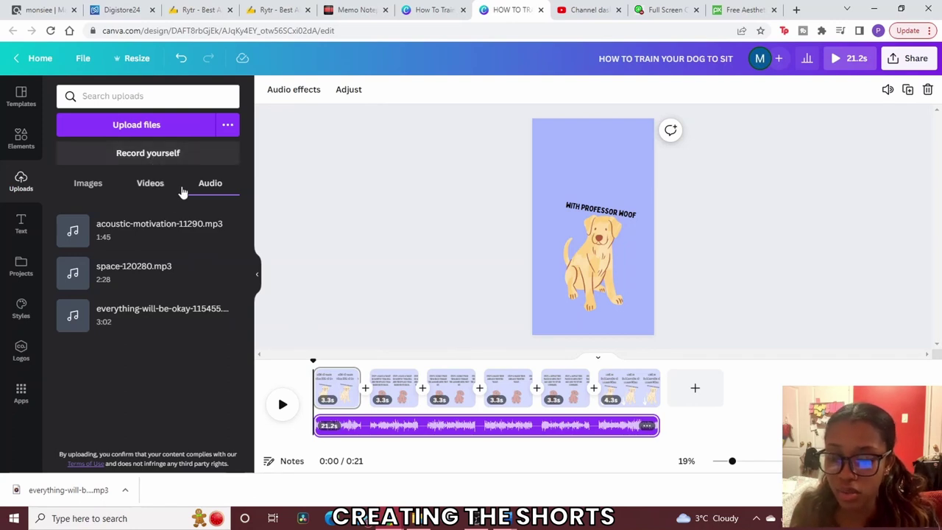
pyautogui.press('Escape')
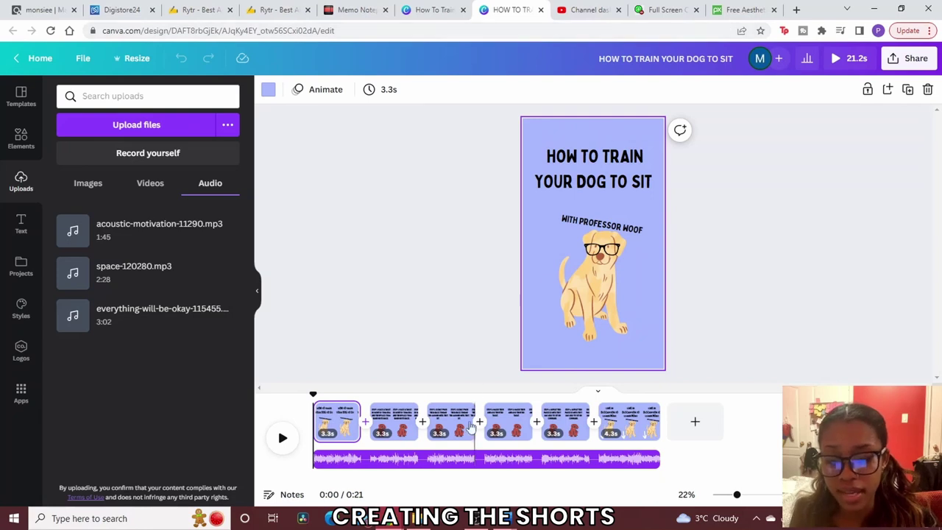
# Step: Copy the four dog-training steps from Memo Notepad and paste them into the text-to-speech input on ttsfree.com
pyautogui.click(739, 10)
pyautogui.scroll(-2, 432, 241)
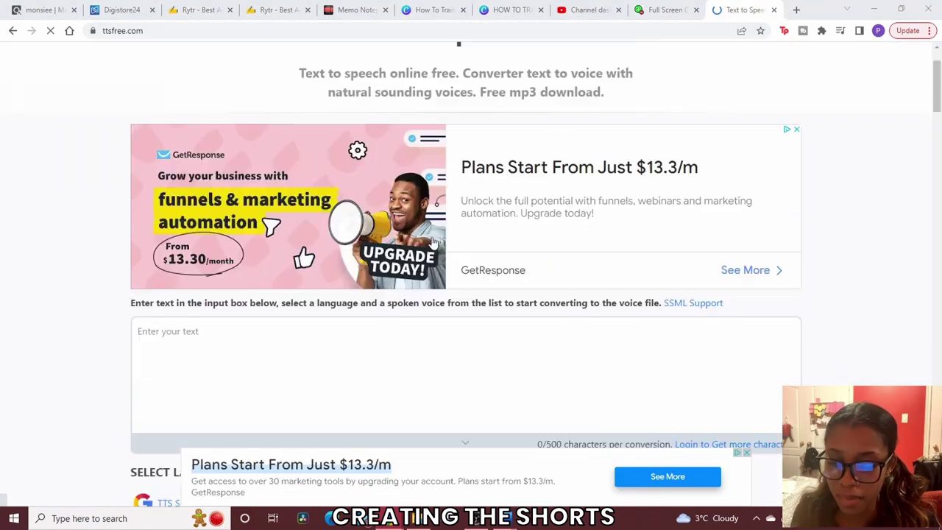
pyautogui.click(361, 10)
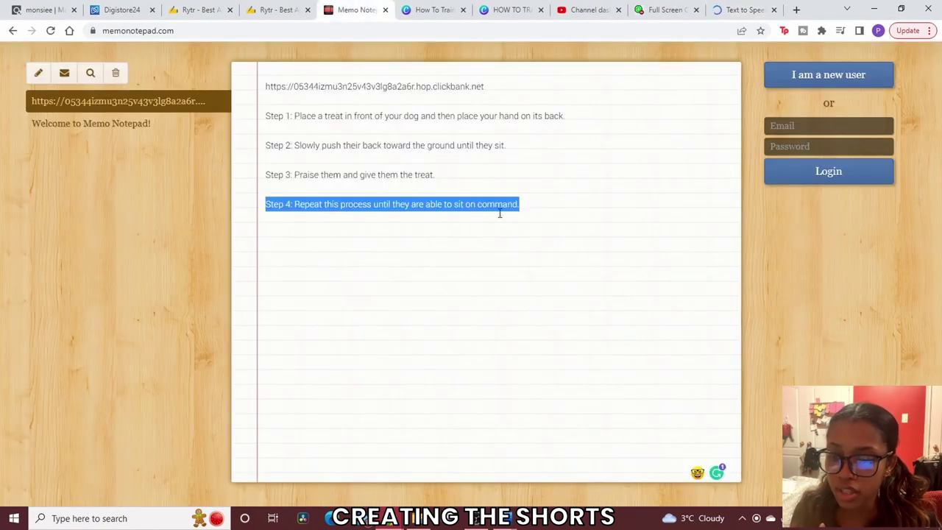
pyautogui.moveTo(539, 220); pyautogui.dragTo(260, 111)
pyautogui.hotkey('ctrl', 'c')
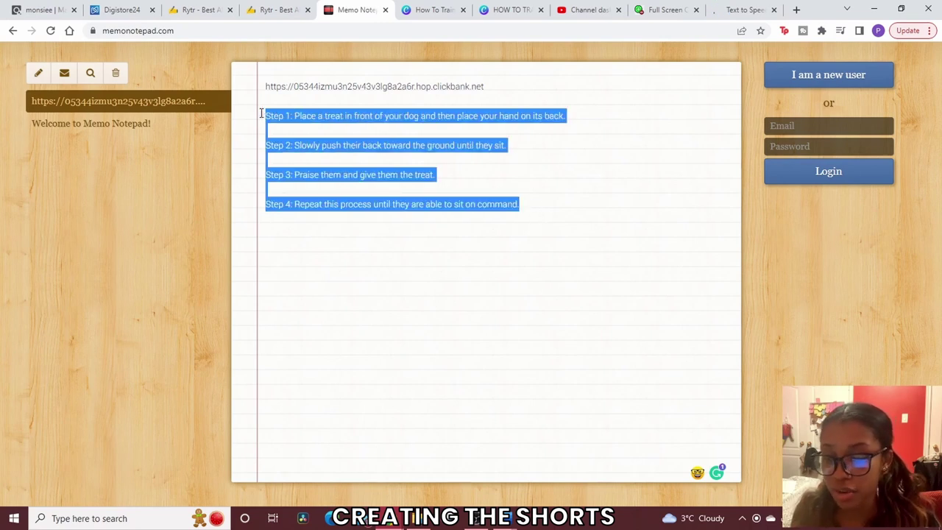
pyautogui.hotkey('ctrl', '9')
pyautogui.hotkey('ctrl', 'v')
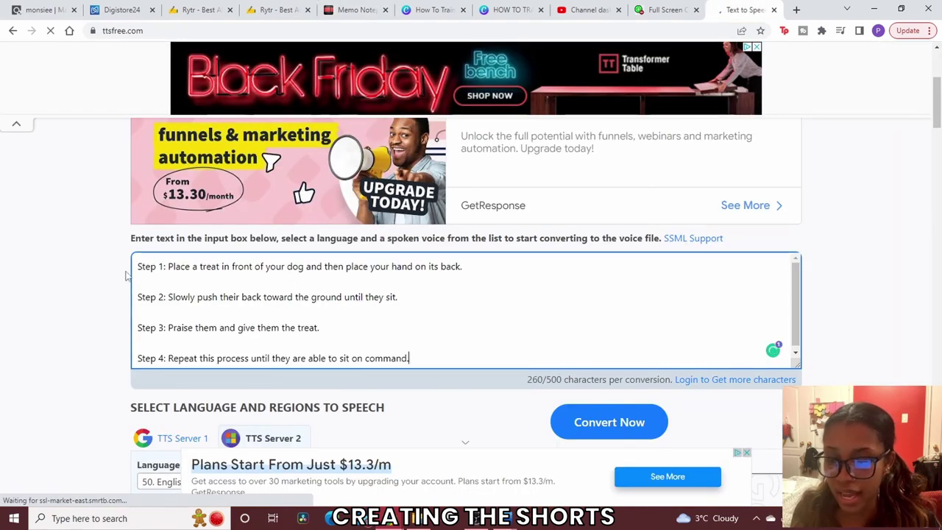
# Step: Insert the line "how to train your dog to sit." above Step 1 in the text-to-speech input
pyautogui.click(137, 266)
pyautogui.press('Return')
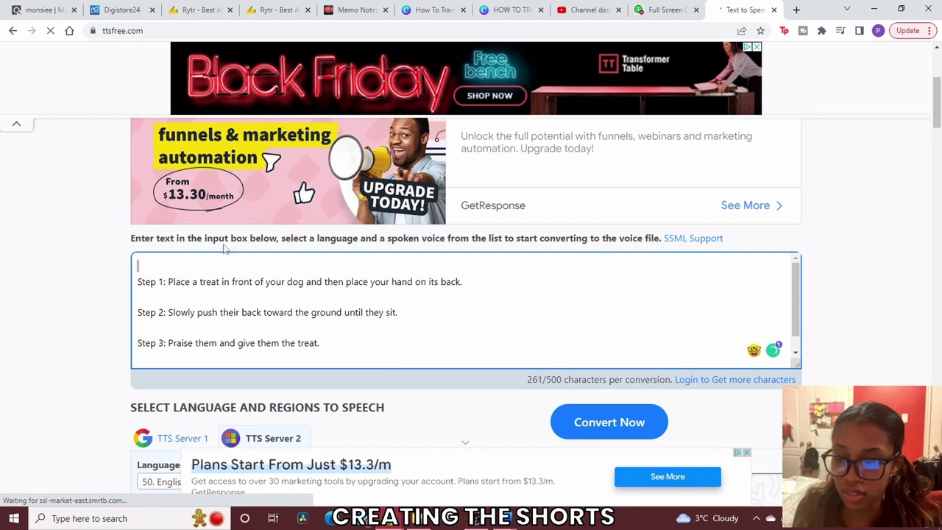
pyautogui.write('how to train your dog to sit.')
# Step: Convert the text to speech with the Aria voice at -5% pitch and save the result as an MP3
pyautogui.scroll(-5, 483, 419)
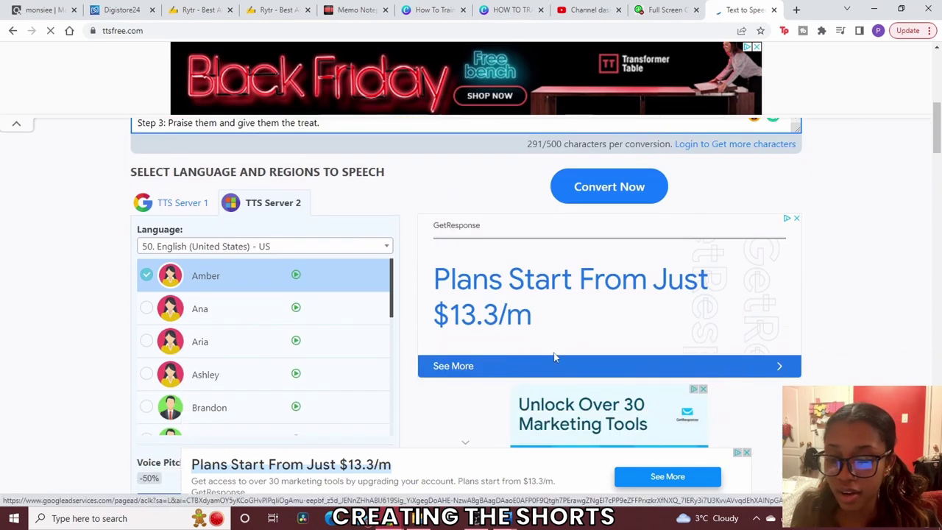
pyautogui.scroll(2, 292, 257)
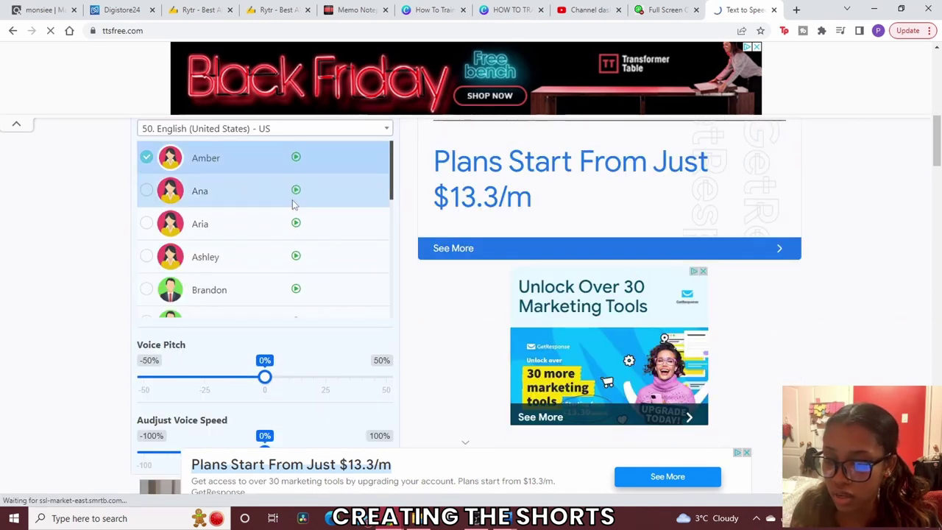
pyautogui.click(280, 220)
pyautogui.scroll(-2, 290, 349)
pyautogui.scroll(-1, 291, 349)
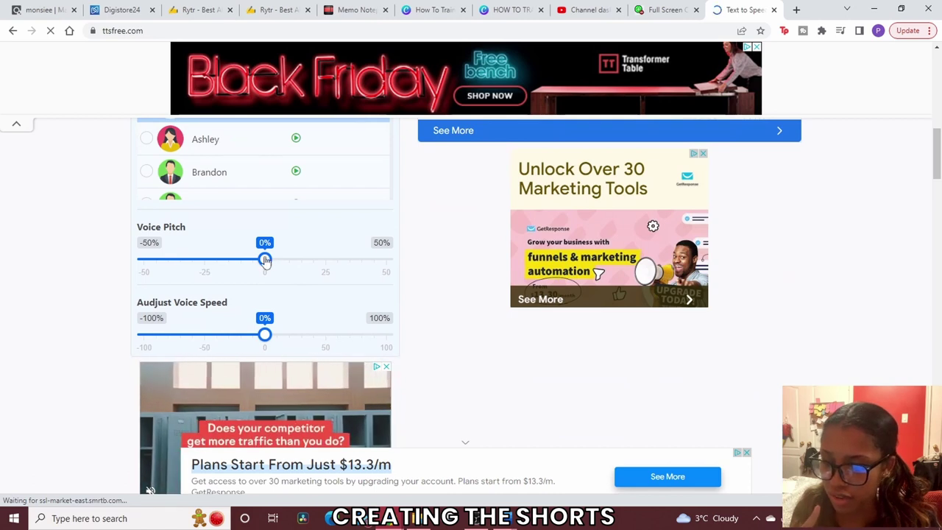
pyautogui.moveTo(263, 260); pyautogui.dragTo(253, 259)
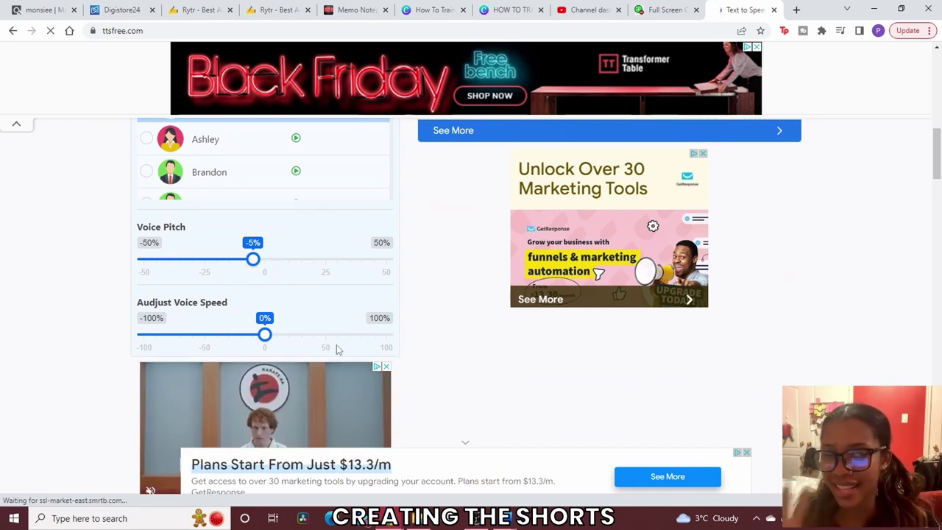
pyautogui.scroll(5, 336, 350)
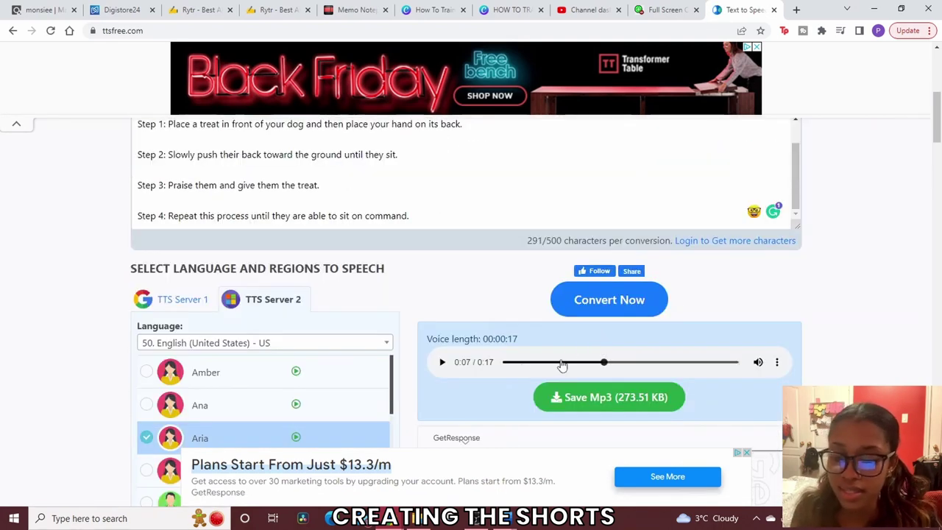
pyautogui.click(591, 401)
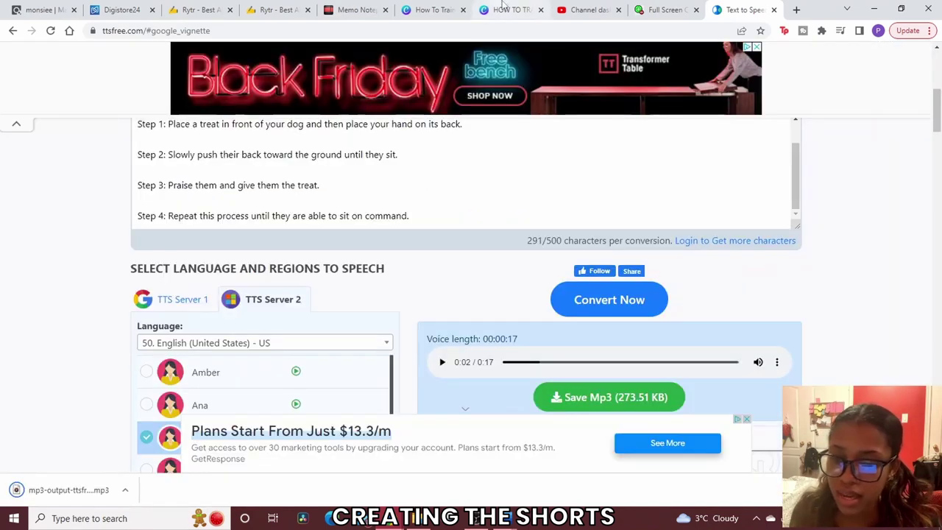
# Step: Switch to Canva, upload the saved text-to-speech MP3 and add it to the video as a voiceover track
pyautogui.click(504, 8)
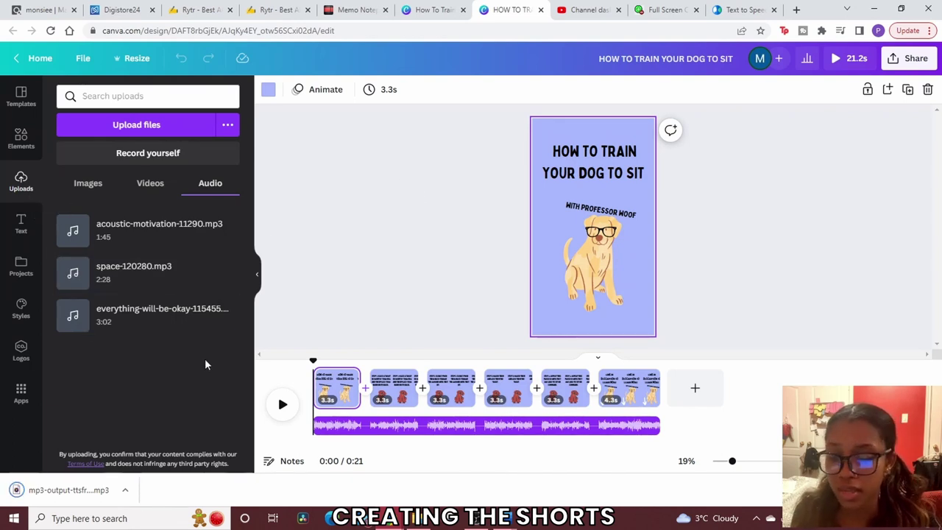
pyautogui.click(773, 293)
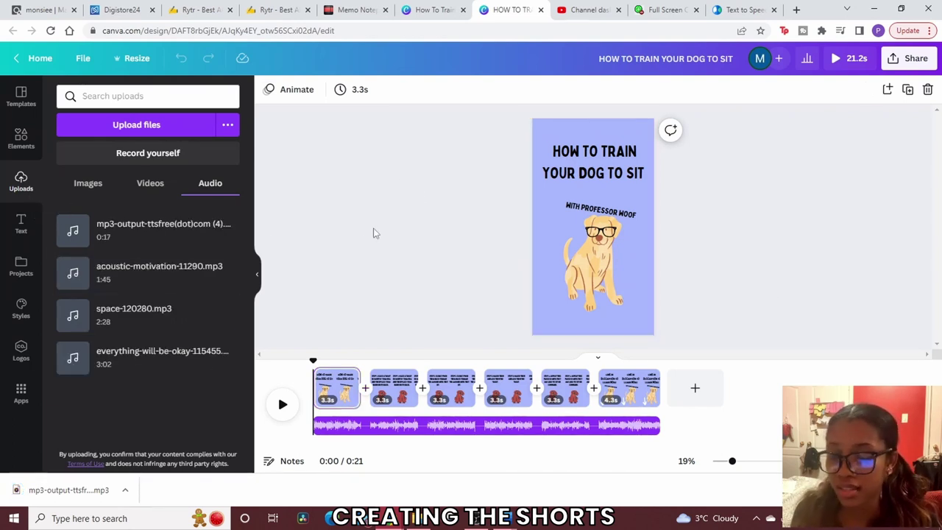
pyautogui.moveTo(124, 235)
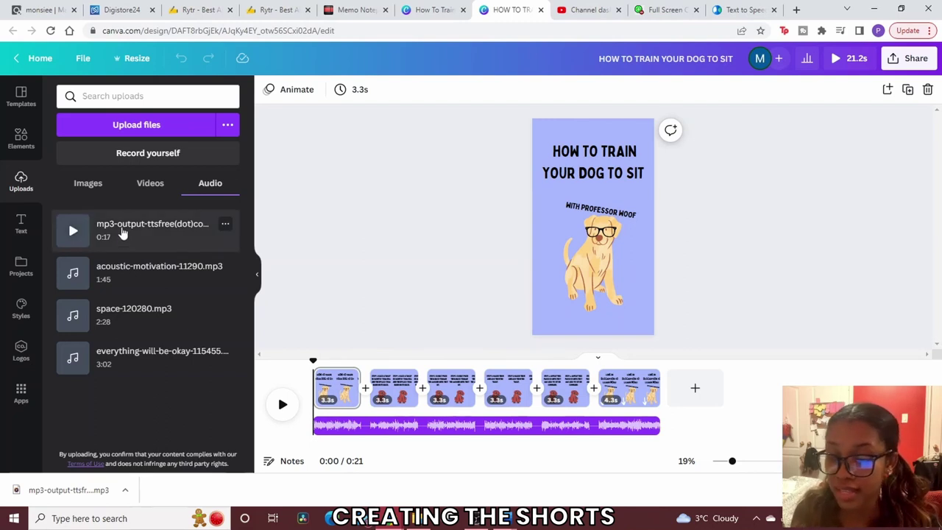
pyautogui.click(124, 233)
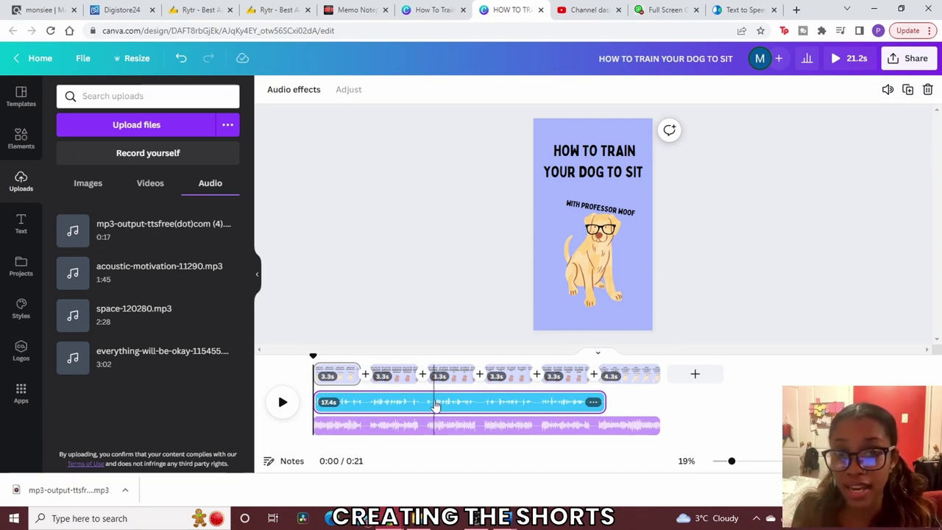
# Step: Play the video through the spoken title and split the voiceover track at that point
pyautogui.click(283, 403)
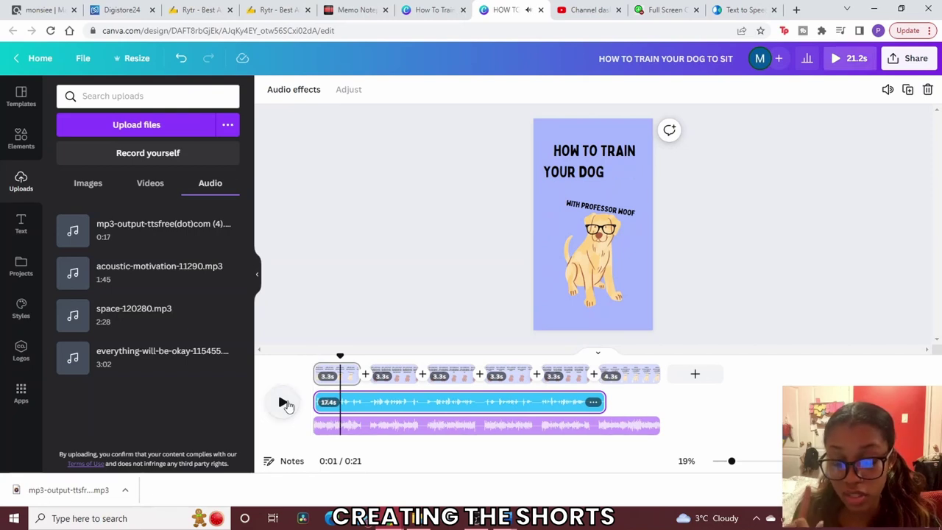
pyautogui.moveTo(731, 461); pyautogui.dragTo(743, 462)
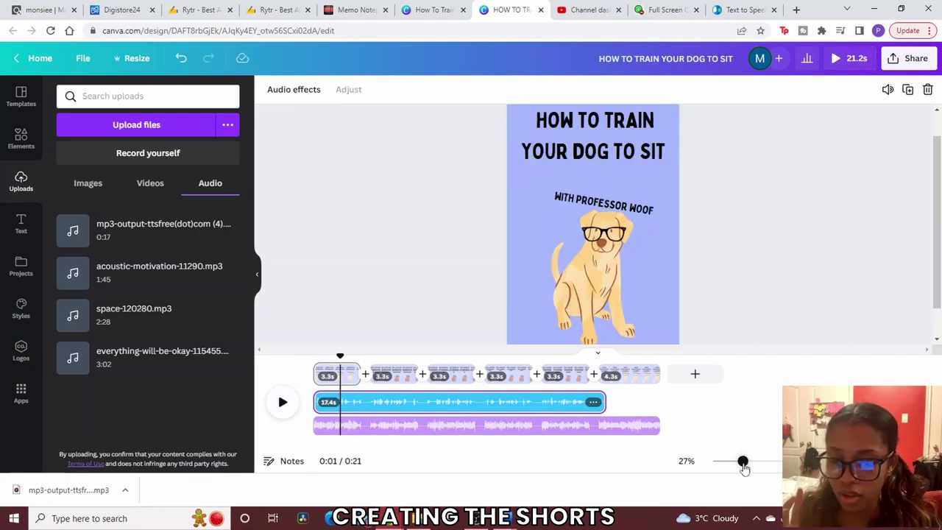
pyautogui.rightClick(341, 406)
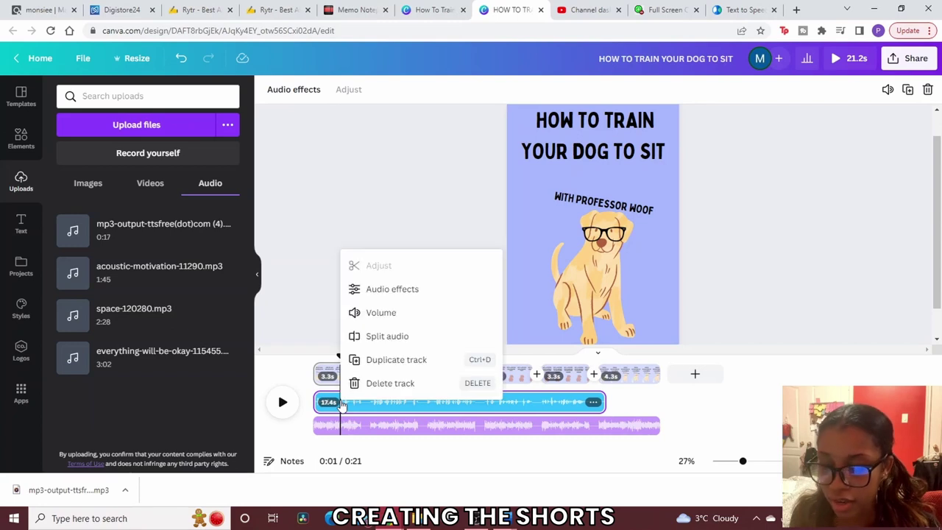
pyautogui.click(393, 337)
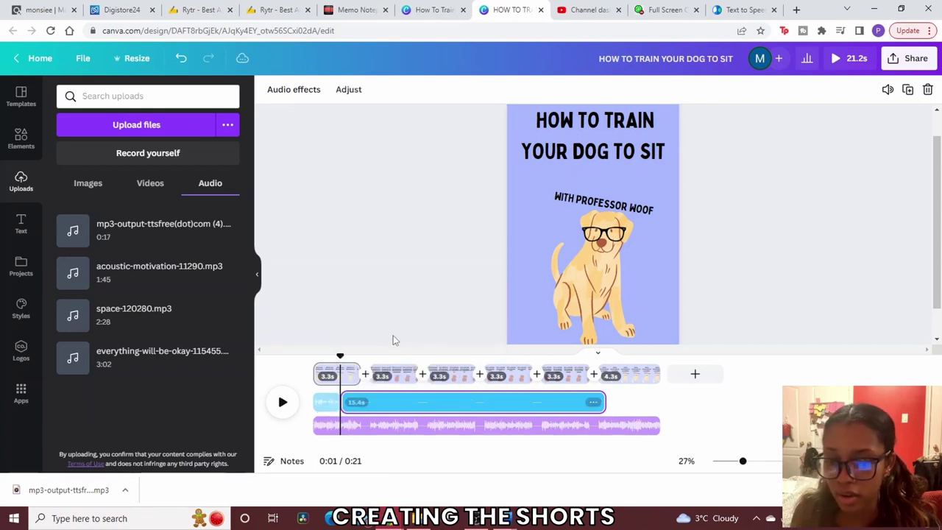
# Step: Shorten the first page to 1.9 s so that it matches the voiceover's title segment
pyautogui.click(350, 375)
pyautogui.moveTo(352, 375); pyautogui.dragTo(336, 375)
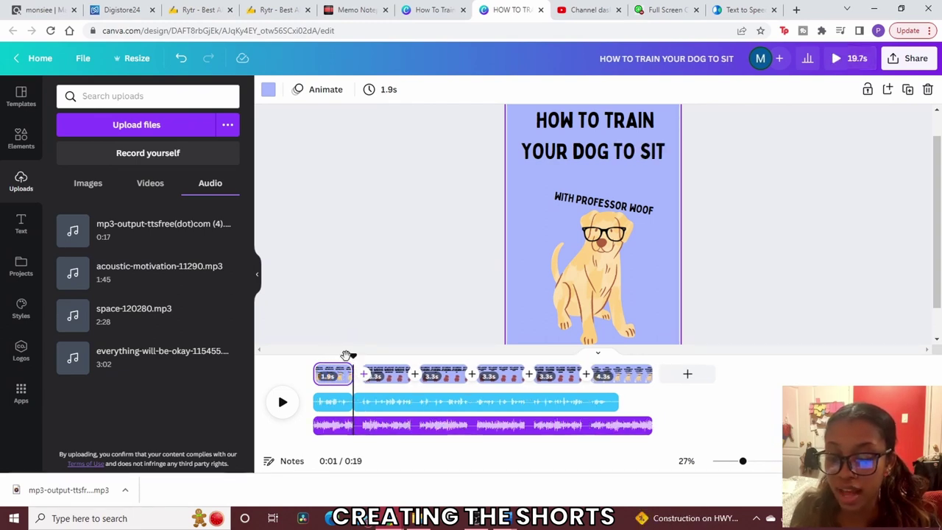
pyautogui.click(348, 364)
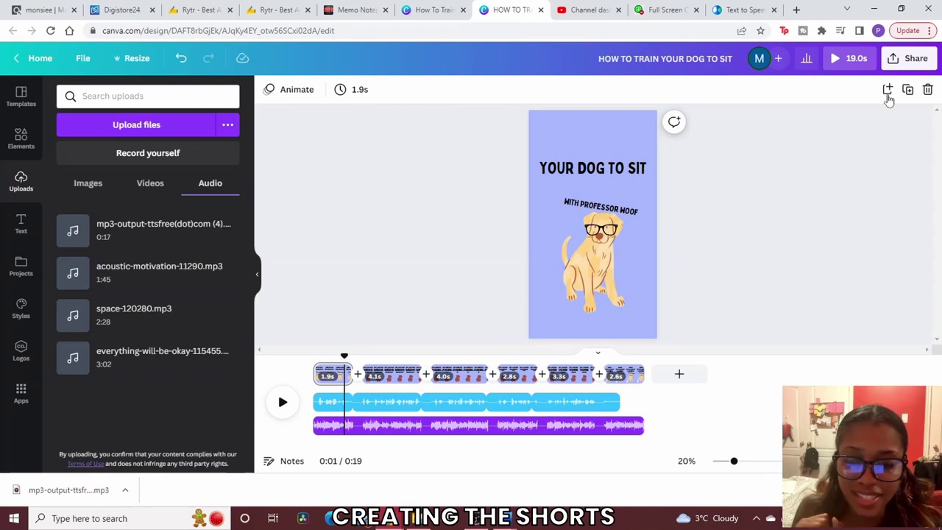
# Step: Download the finished dog-training video from the design's sharing options
pyautogui.click(911, 60)
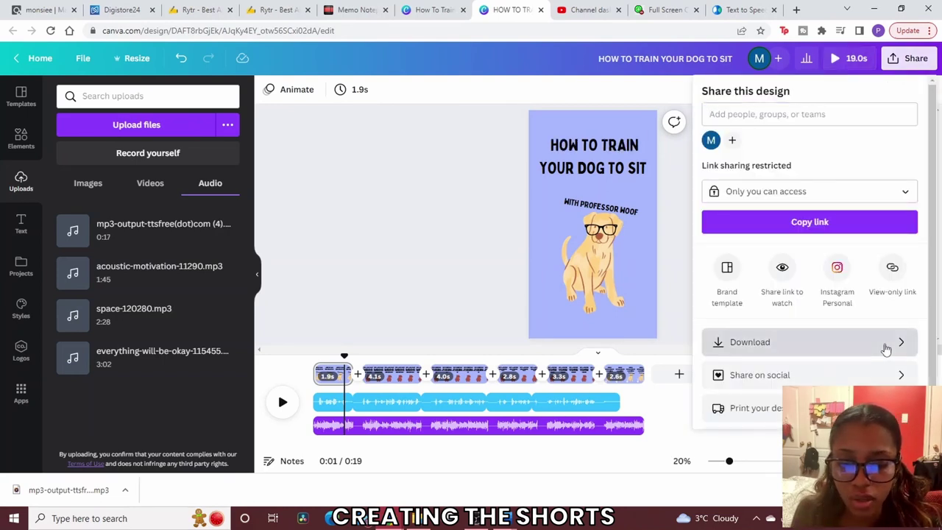
pyautogui.click(883, 342)
pyautogui.click(812, 258)
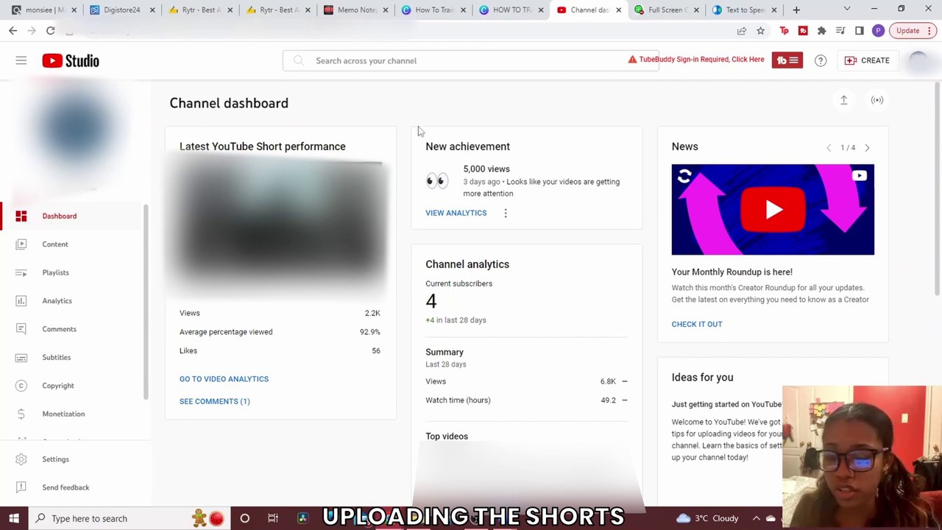
# Step: Upload HOW TO TRAIN YOUR DOG TO SIT.mp4 from the Downloads folder to the channel in YouTube Studio
pyautogui.click(844, 102)
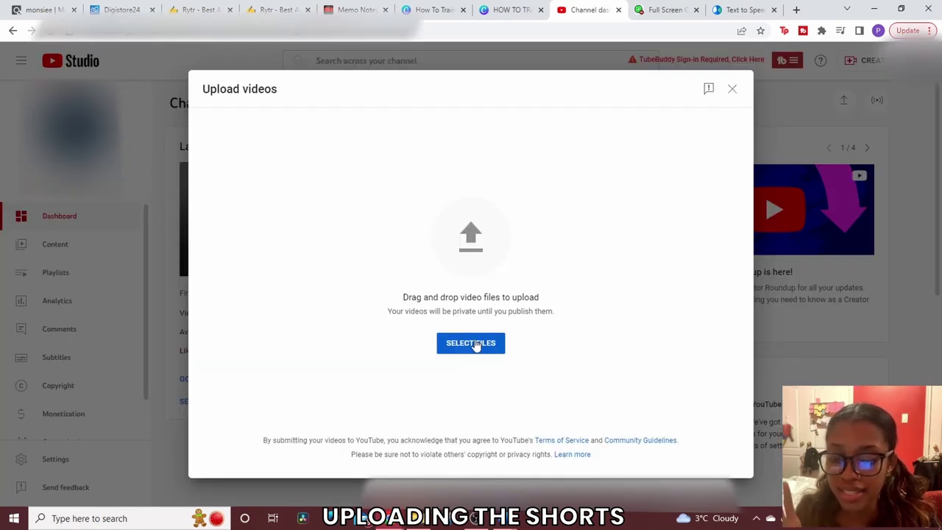
pyautogui.moveTo(424, 523)
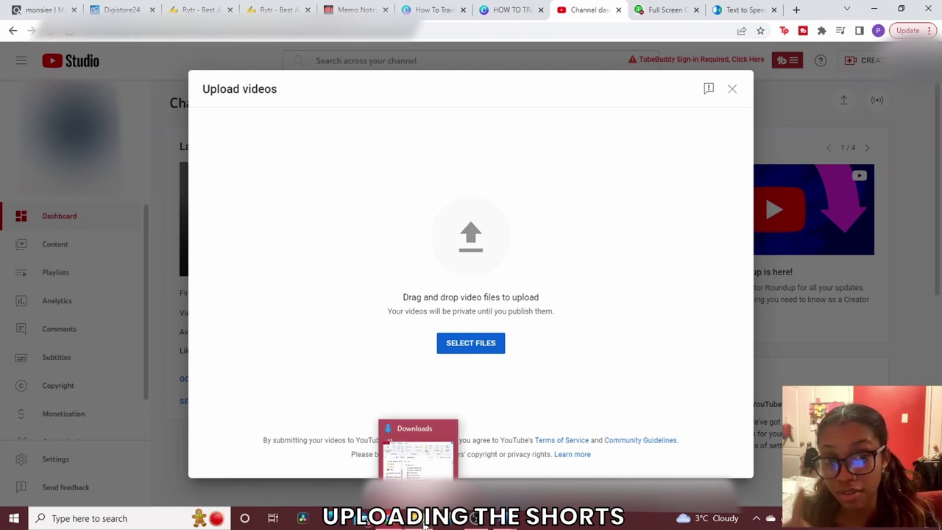
pyautogui.moveTo(425, 524); pyautogui.dragTo(475, 376)
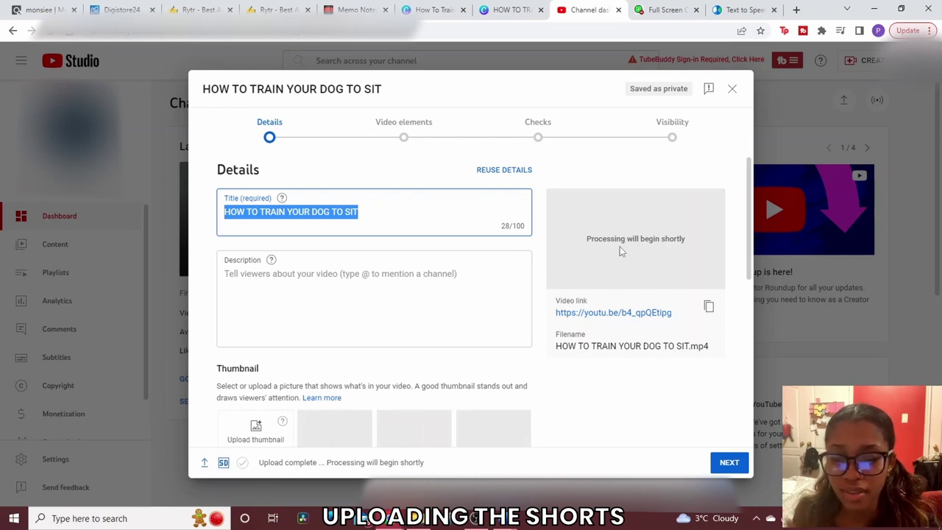
# Step: Append "with professor woof" to the video title and enter the description "#shorts #shortsfeed #shortsvideo"
pyautogui.click(367, 215)
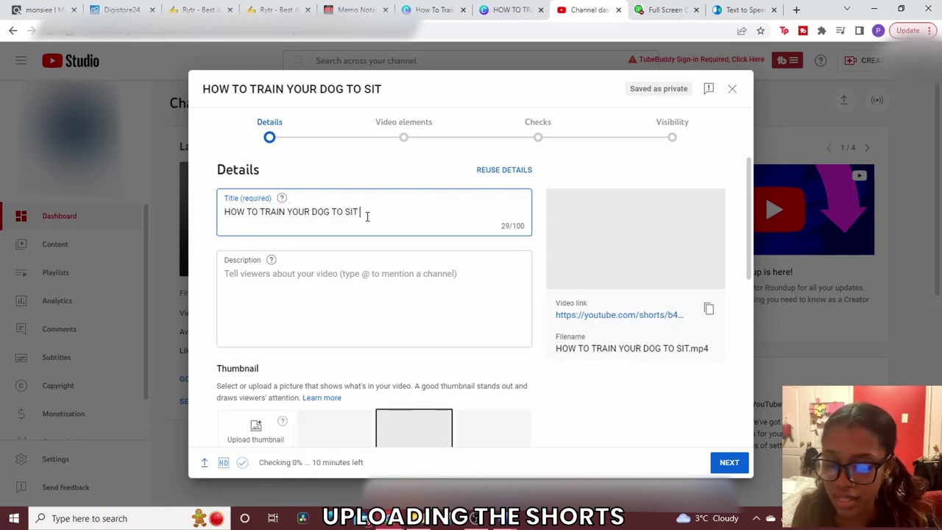
pyautogui.write('with professor woof')
pyautogui.click(319, 274)
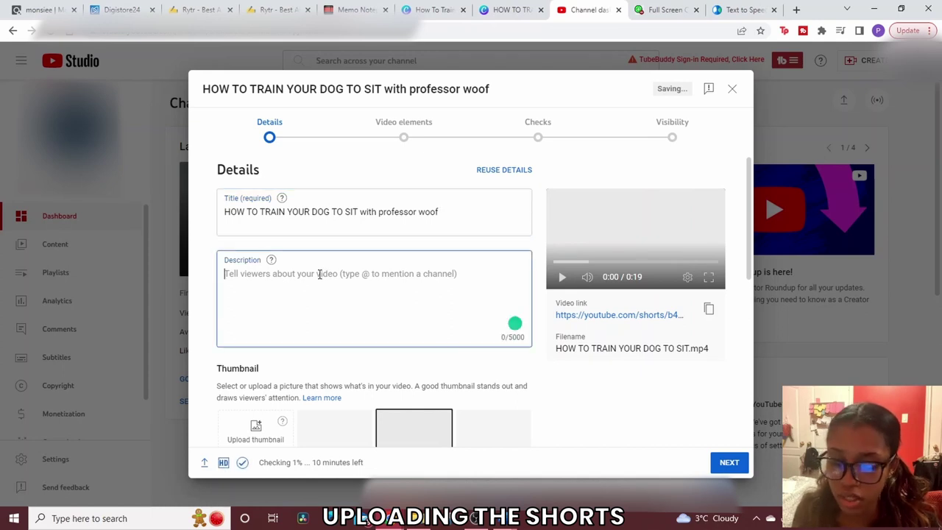
pyautogui.write('#sho')
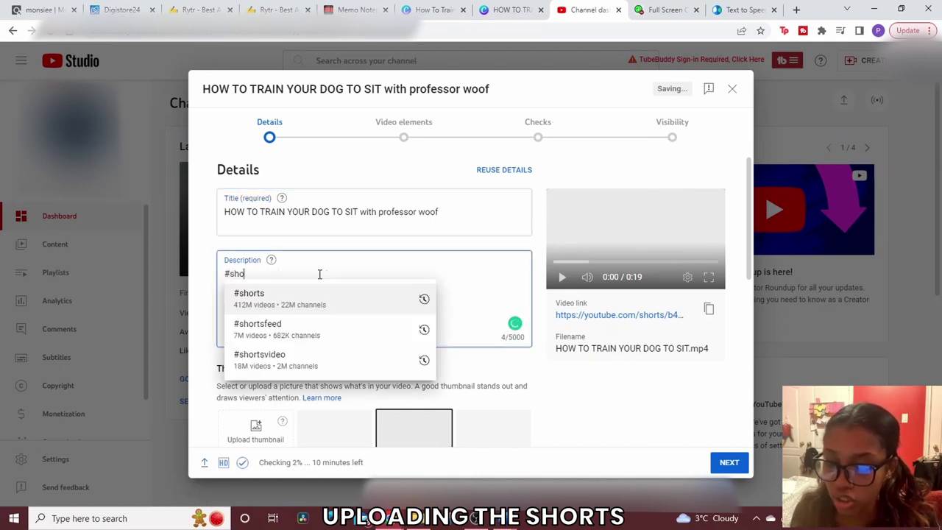
pyautogui.write('rts #shortsfeed #shortsvideo')
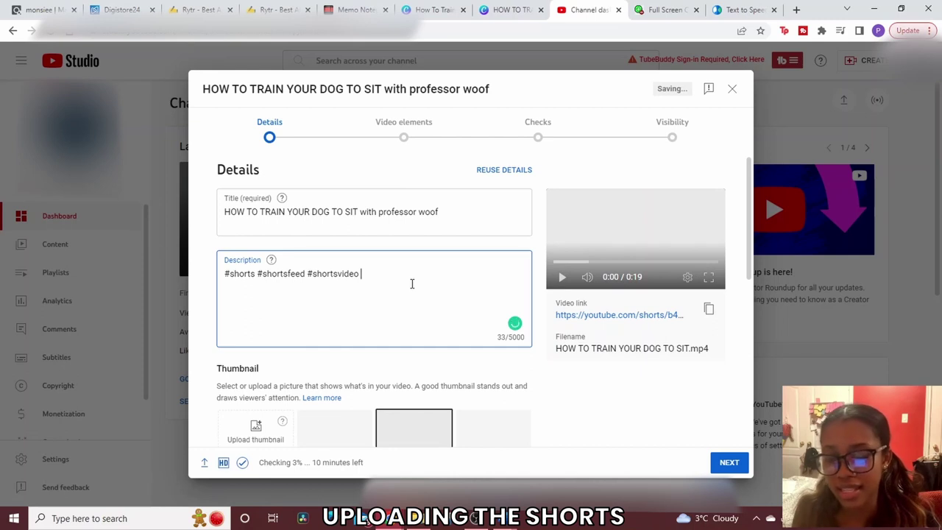
# Step: Declare in the audience settings that the video is not made for kids
pyautogui.scroll(-10, 467, 300)
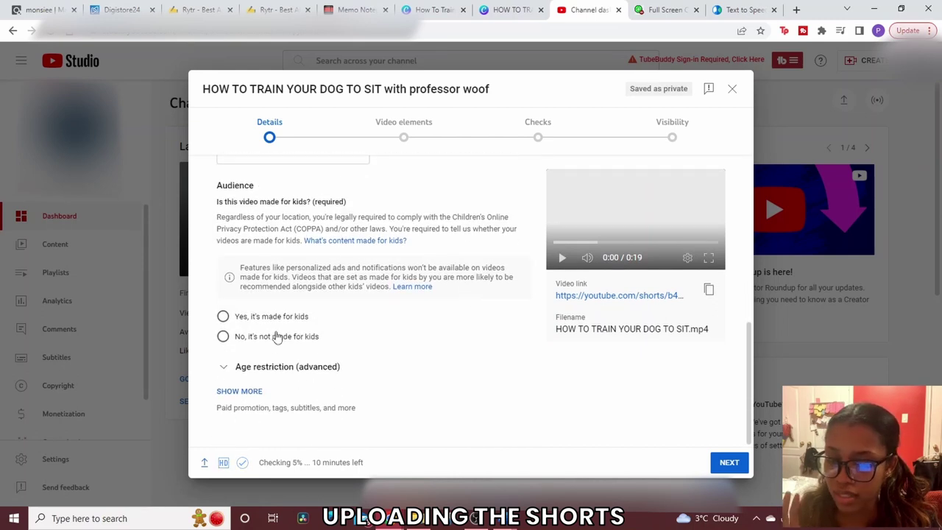
pyautogui.click(223, 336)
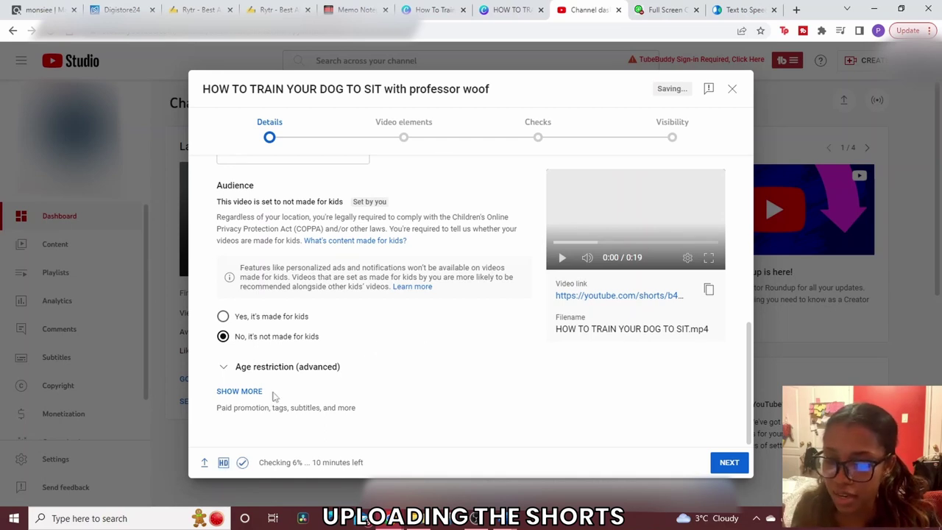
# Step: Tag the video "shorts", "how to train your dog to sit", "train your dog at home" and "train your dog to sit" plus easy, fast and short
pyautogui.click(248, 391)
pyautogui.scroll(-5, 436, 348)
pyautogui.click(368, 306)
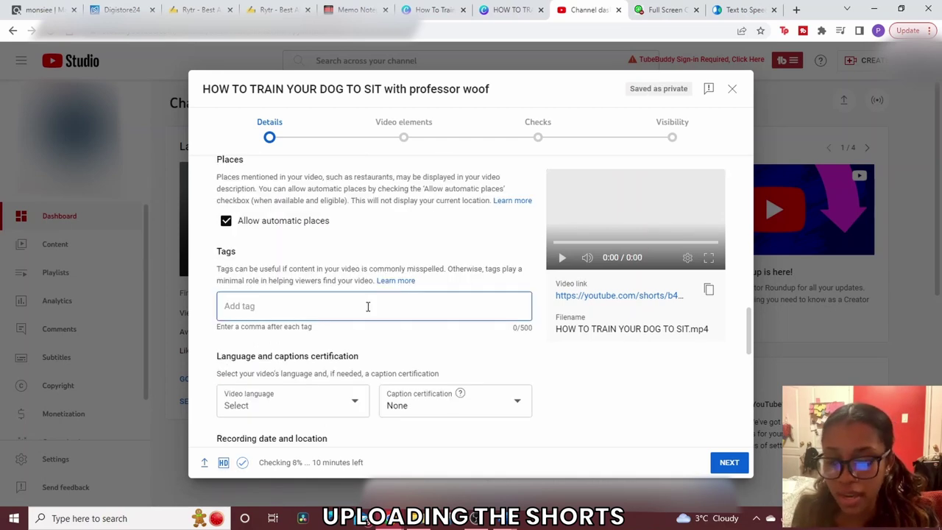
pyautogui.write('short')
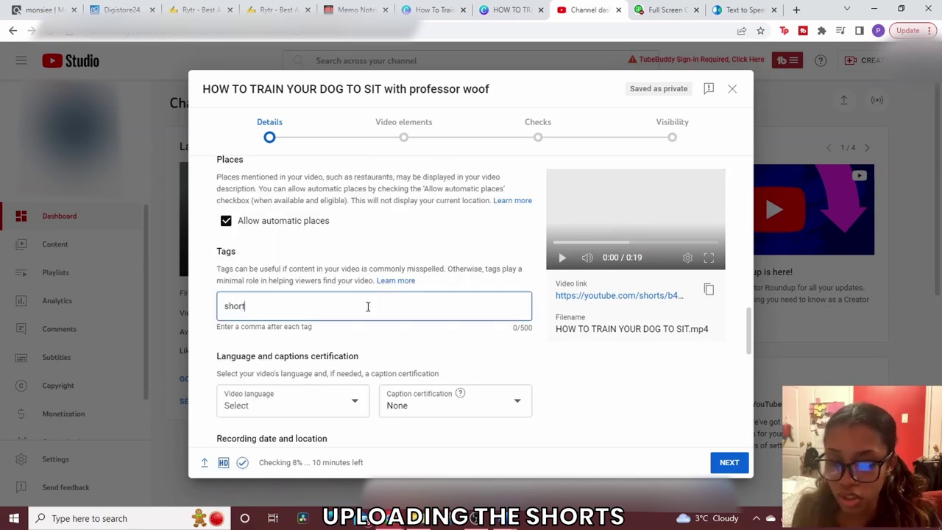
pyautogui.write('s,')
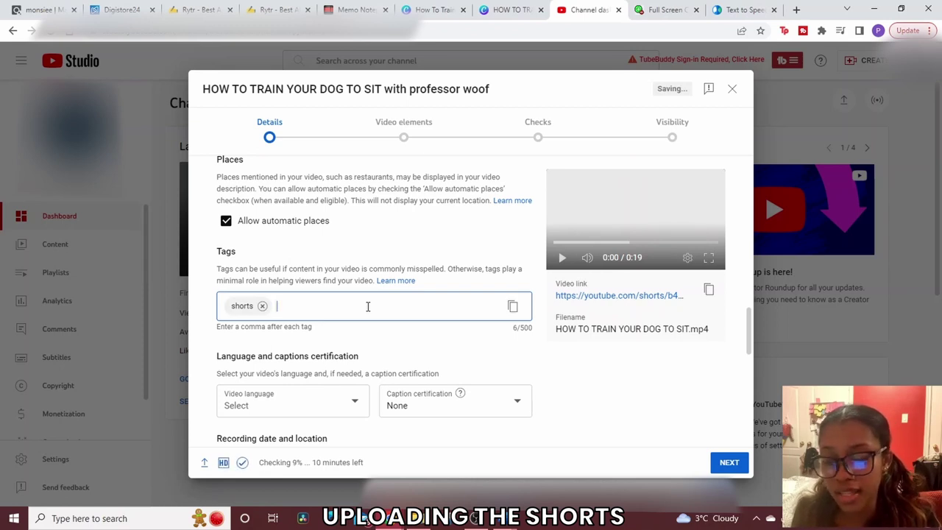
pyautogui.write('how to train your dog to sit')
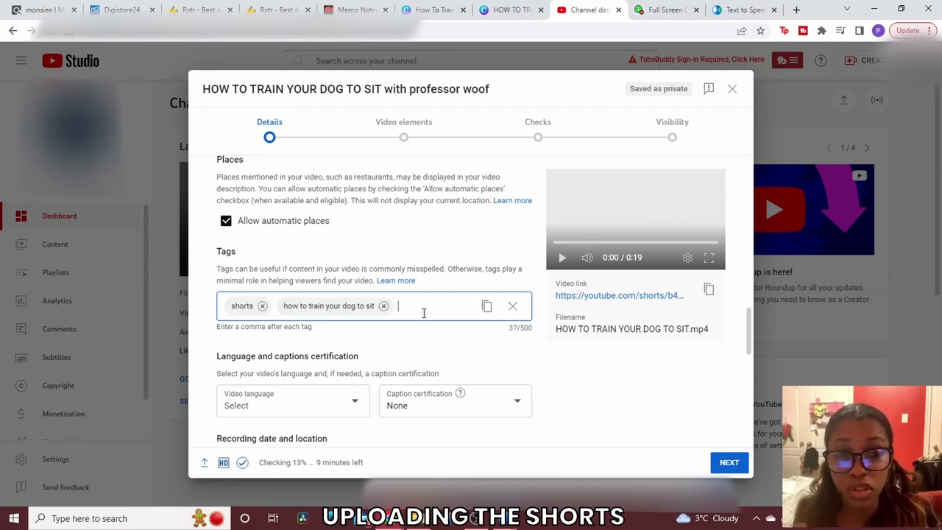
pyautogui.write('train your dog to sit easy, train your dog to sit fast, train your dog at home, train your dog to sit short')
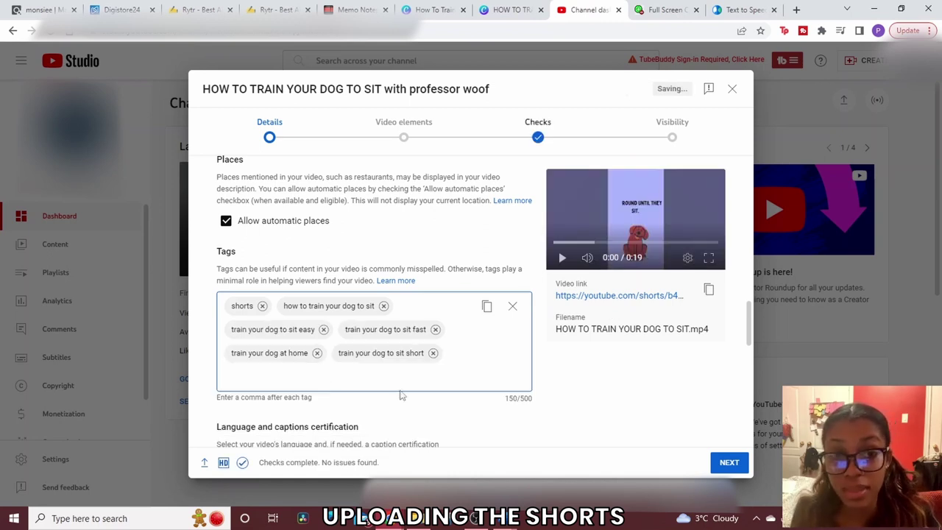
# Step: Choose the first suggested thumbnail, showing the title and the dog with glasses
pyautogui.scroll(10, 453, 408)
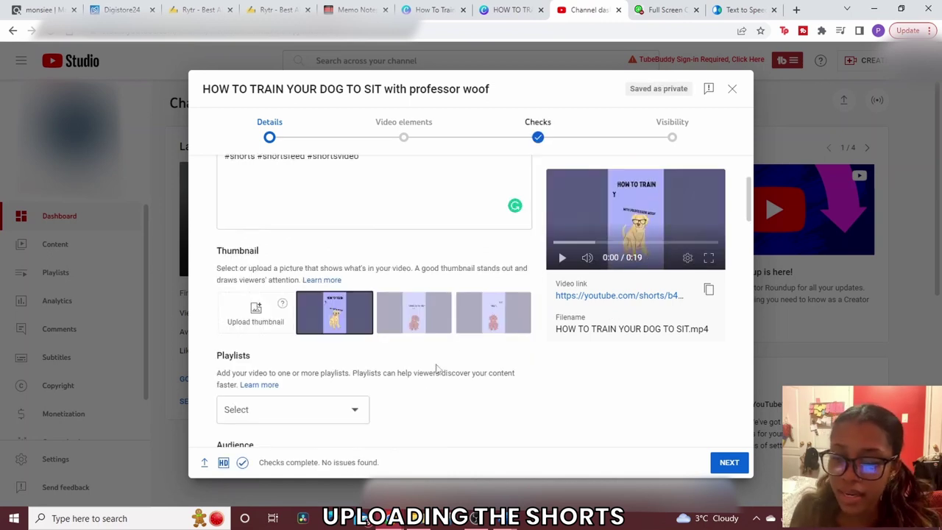
pyautogui.click(485, 327)
pyautogui.click(334, 312)
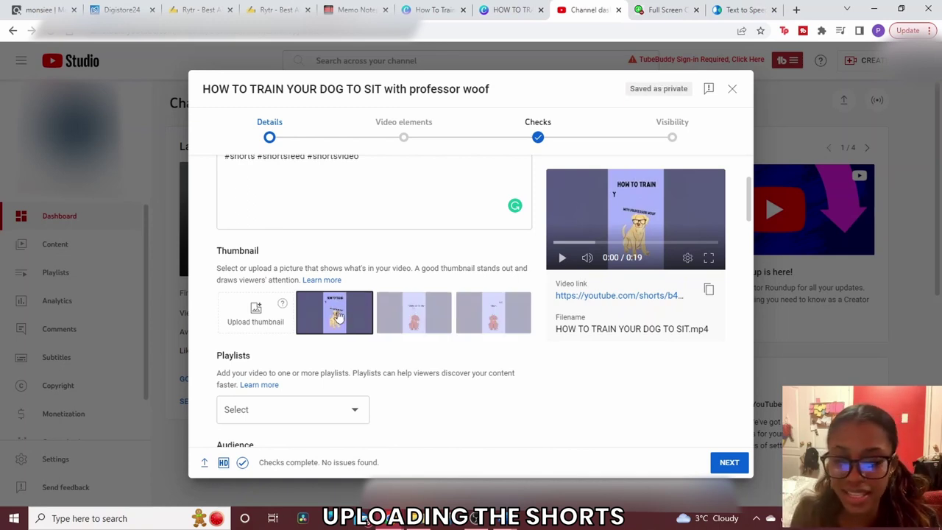
# Step: Add the line "professor woof says click here for more -" below the hashtags in the video description
pyautogui.scroll(3, 401, 280)
pyautogui.click(401, 280)
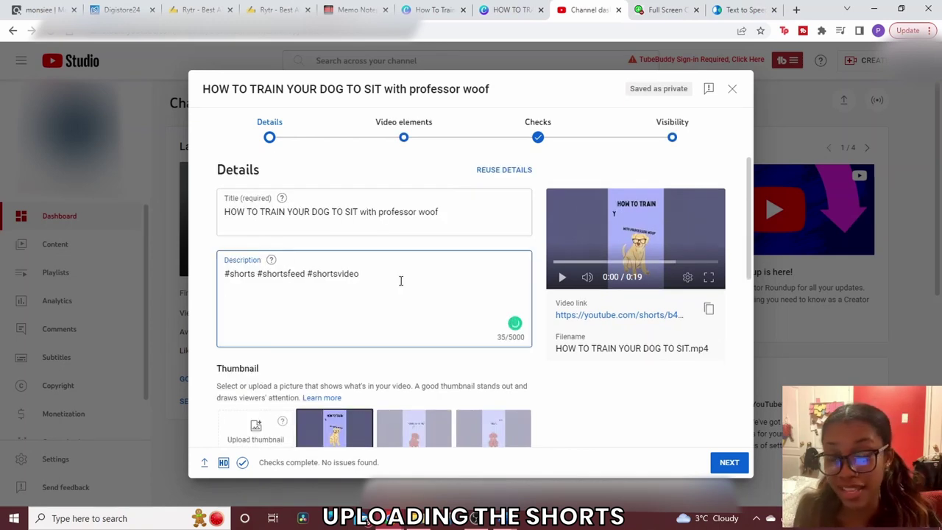
pyautogui.write('professor woof says click here for more -->')
pyautogui.press('BackSpace')
pyautogui.press('BackSpace')
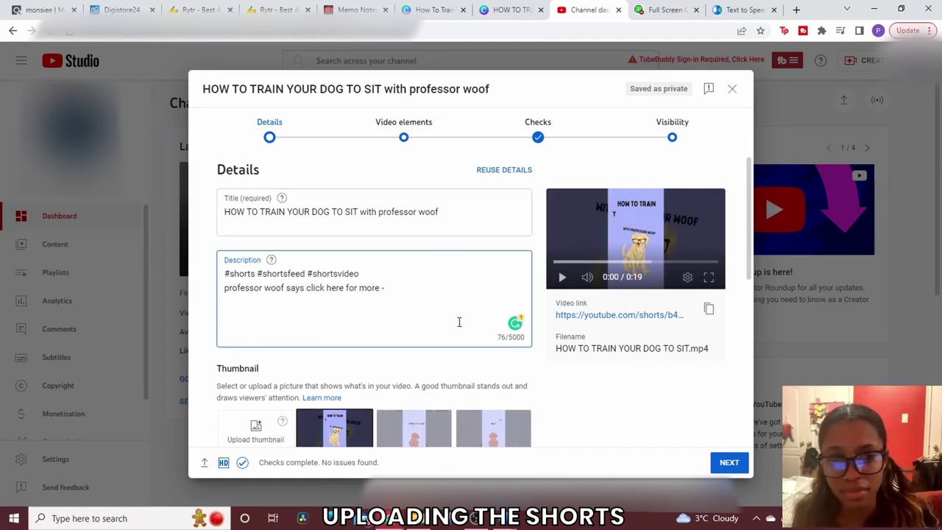
# Step: Copy the ClickBank affiliate link from the Memo Notepad note and paste it at the end of the YouTube video description
pyautogui.click(356, 10)
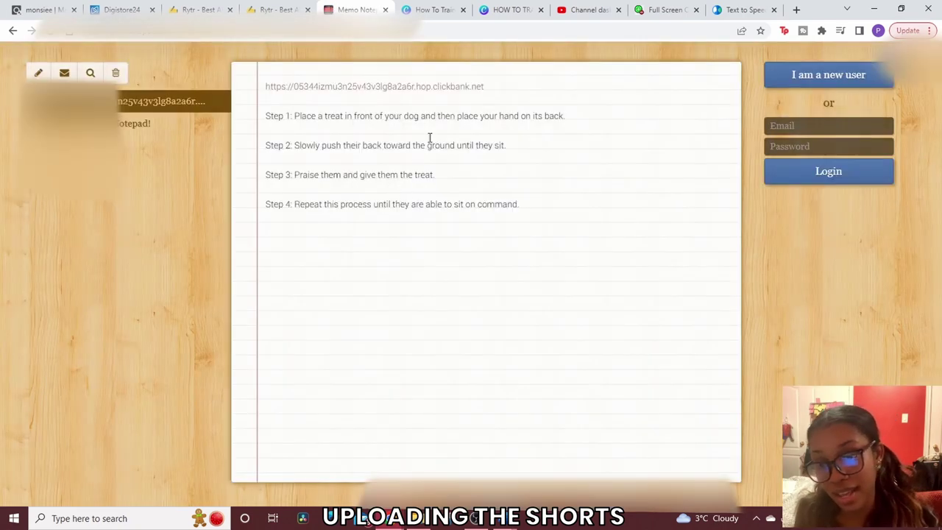
pyautogui.tripleClick(376, 86)
pyautogui.rightClick(376, 82)
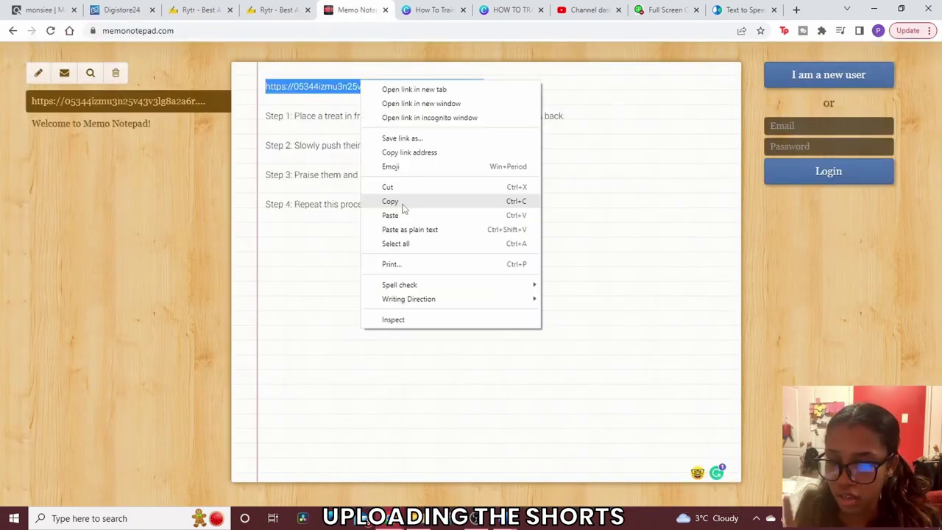
pyautogui.click(404, 203)
pyautogui.click(577, 10)
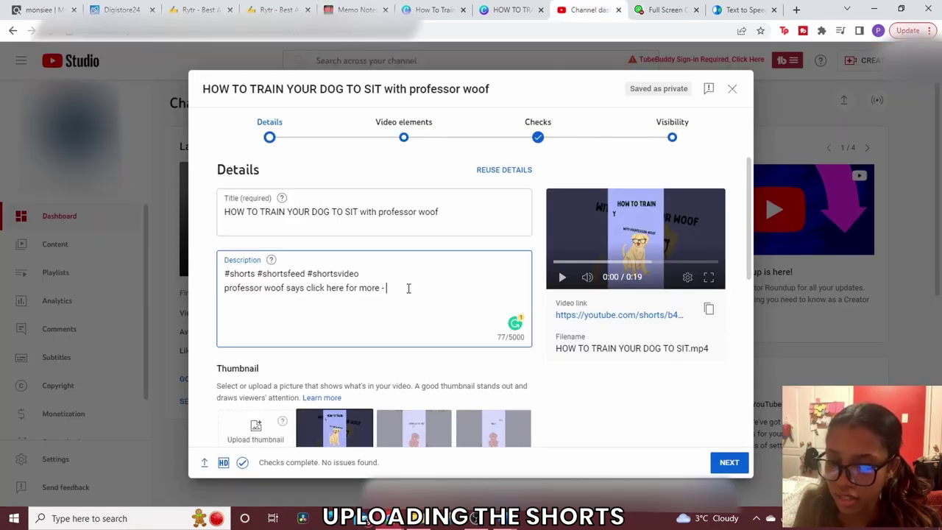
pyautogui.hotkey('ctrl', 'v')
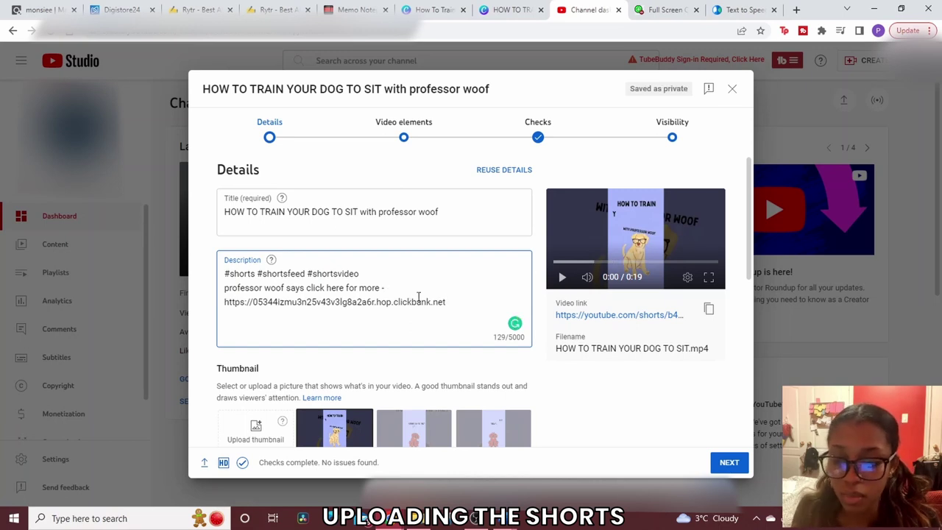
# Step: Go to the upload's Visibility stage and close the upload dialog to return to the channel dashboard
pyautogui.click(672, 137)
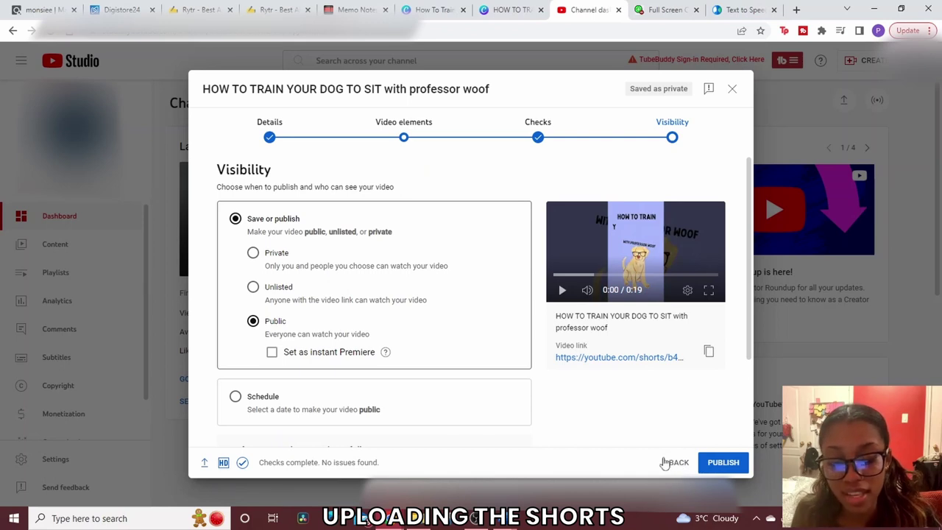
pyautogui.click(732, 89)
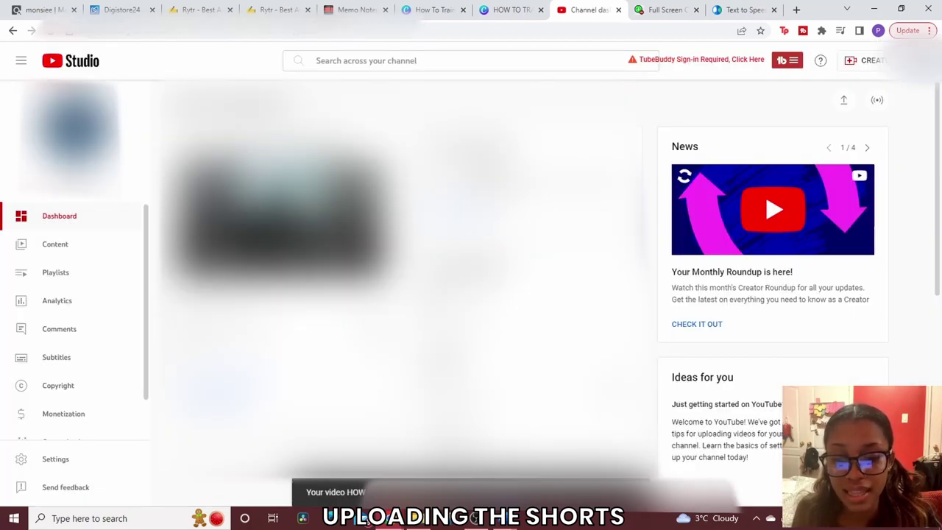
pyautogui.scroll(-3, 773, 294)
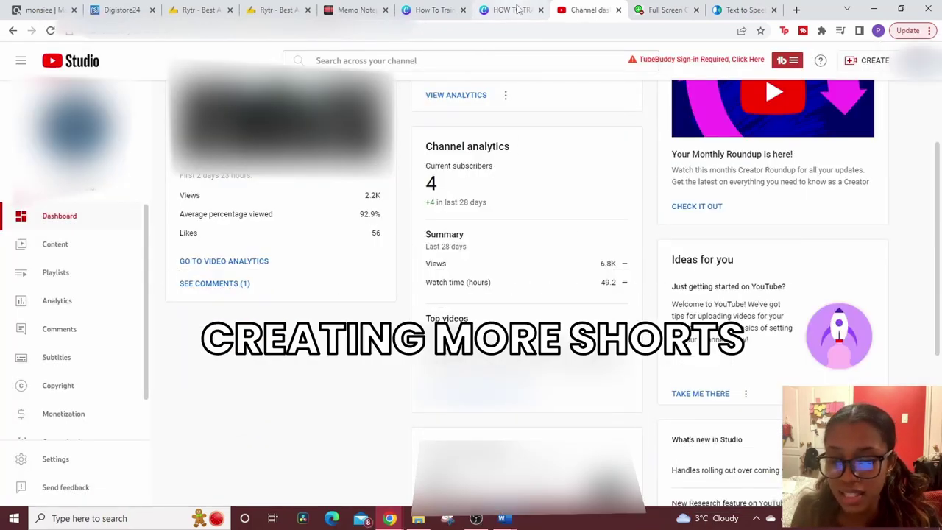
# Step: Switch to the dog-training design in Canva and select the page with Step 2 in the timeline
pyautogui.click(511, 10)
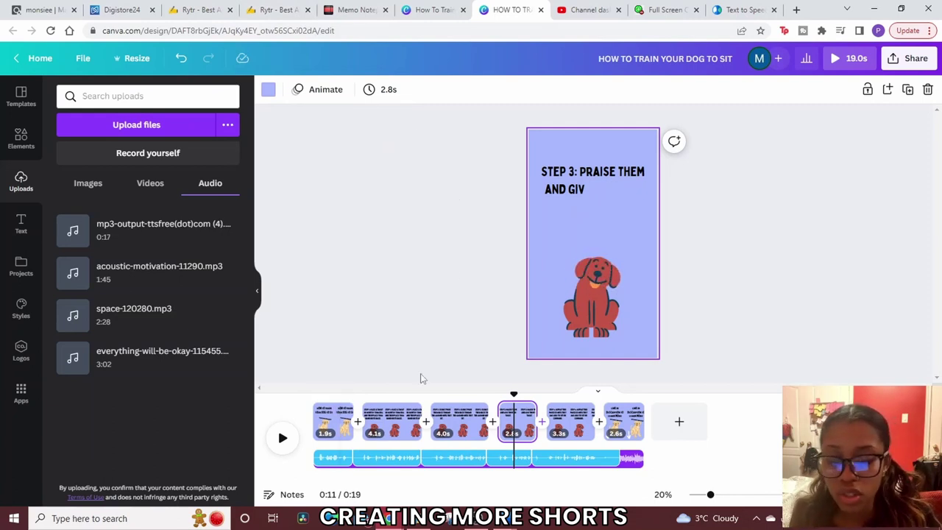
pyautogui.click(456, 423)
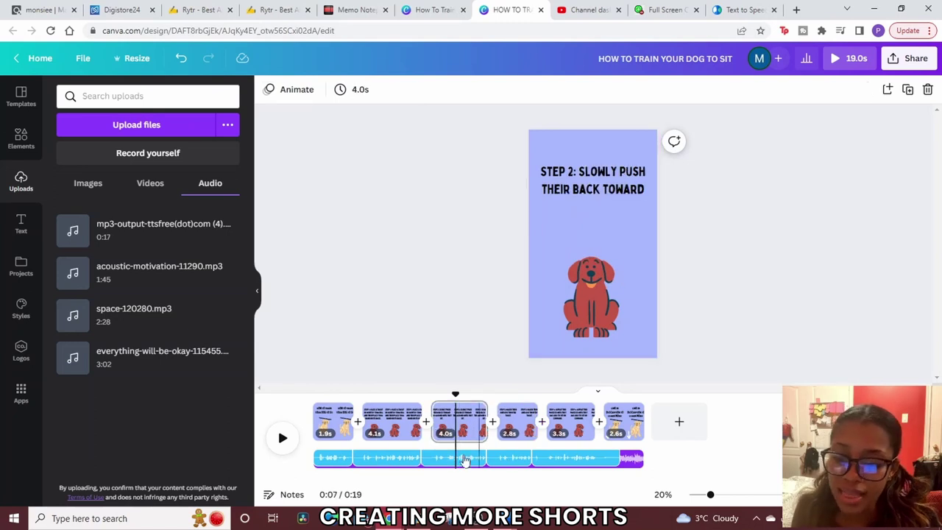